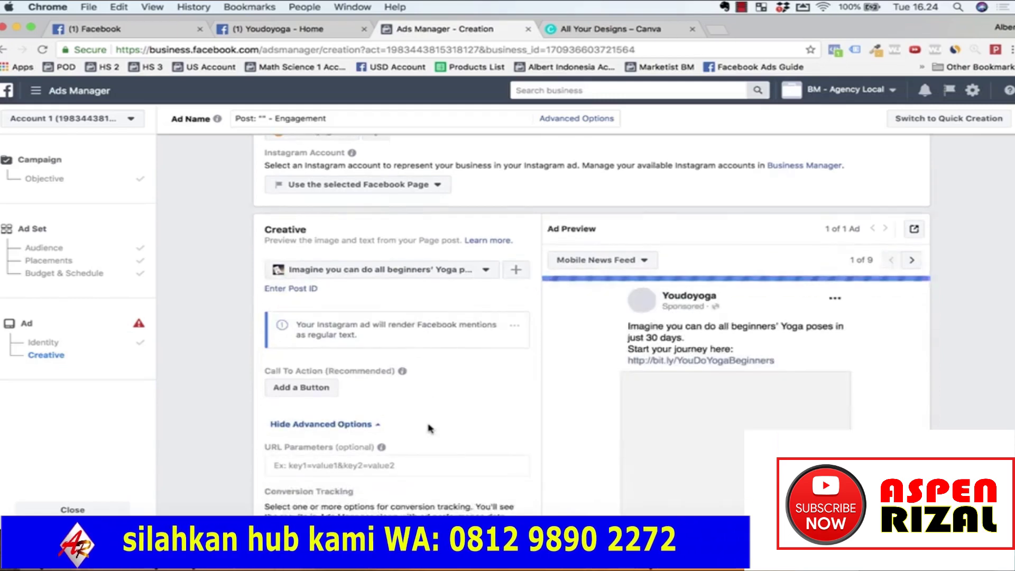
Step: Scroll down and back up through the ad creation page to review the full Ad Preview
{"action": "scroll", "coordinate": [429, 428], "scroll_direction": "up", "scroll_amount": 1}
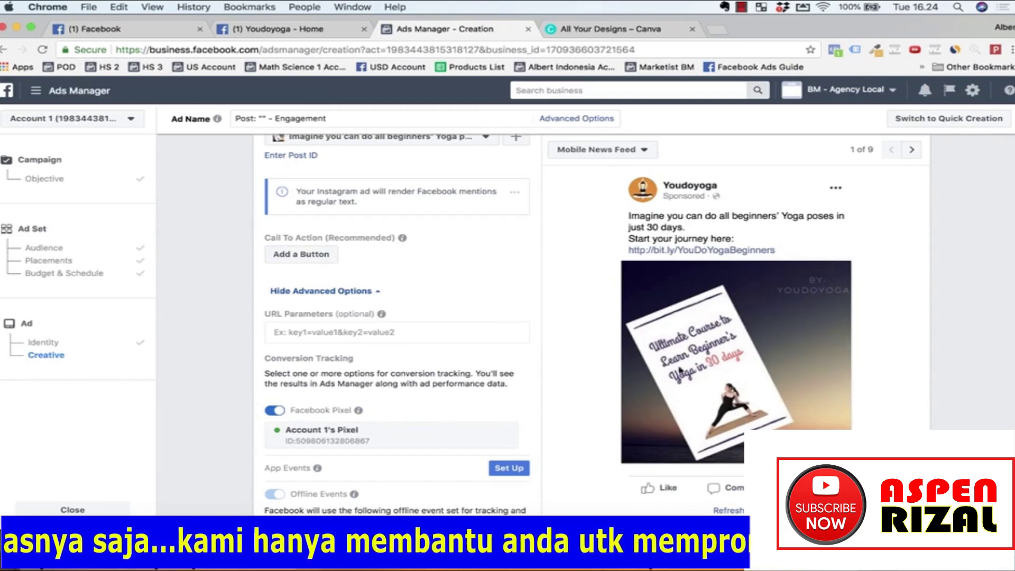
{"action": "scroll", "coordinate": [679, 379], "scroll_direction": "down", "scroll_amount": 6}
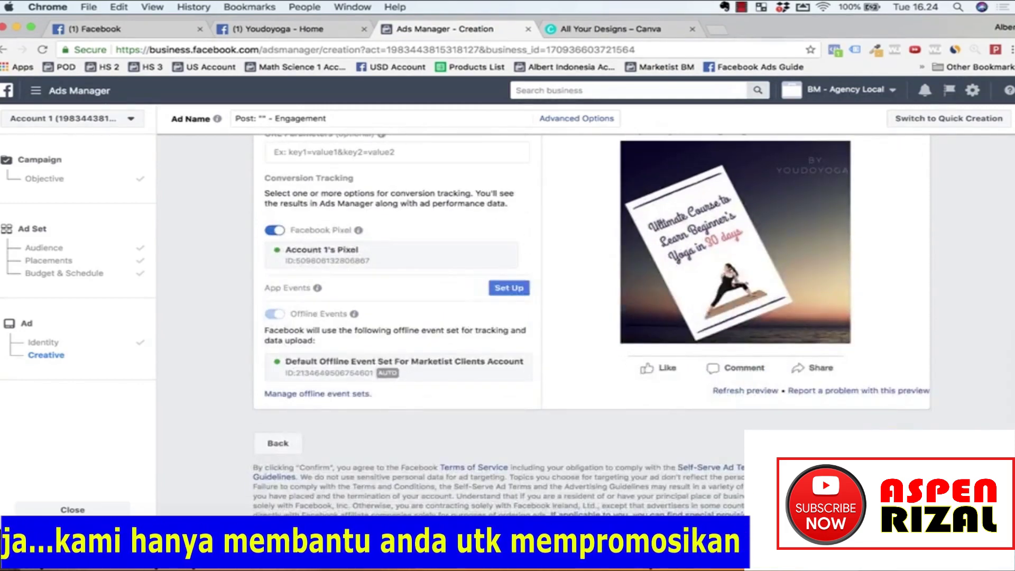
{"action": "scroll", "coordinate": [783, 298], "scroll_direction": "up", "scroll_amount": 4}
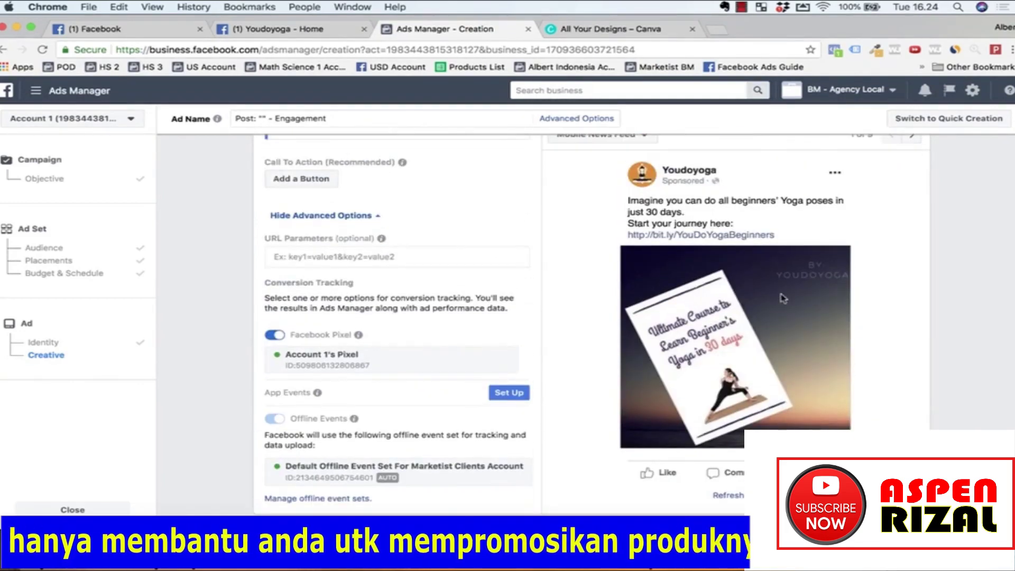
{"action": "scroll", "coordinate": [547, 300], "scroll_direction": "up", "scroll_amount": 6}
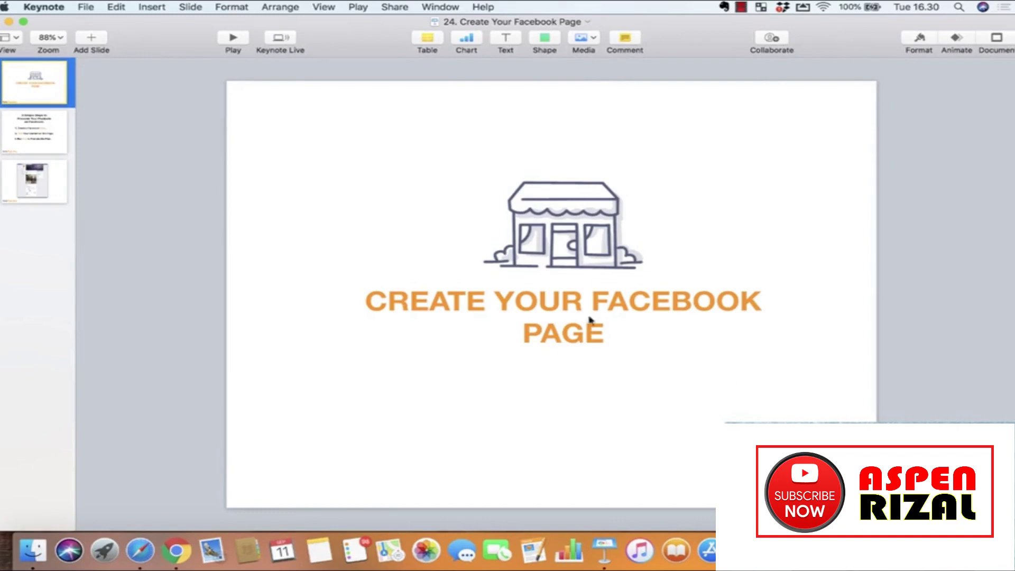
Step: Present the three-steps slide (Page, Post, ads), then the Facebook screenshot slide, and return to Chrome
{"action": "left_click", "coordinate": [56, 131]}
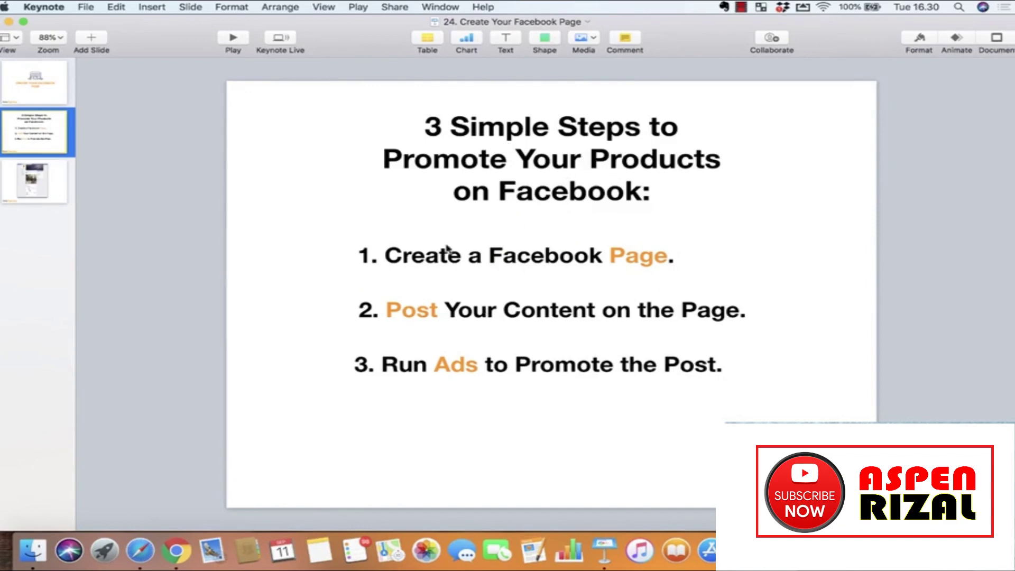
{"action": "double_click", "coordinate": [642, 261]}
{"action": "double_click", "coordinate": [412, 312]}
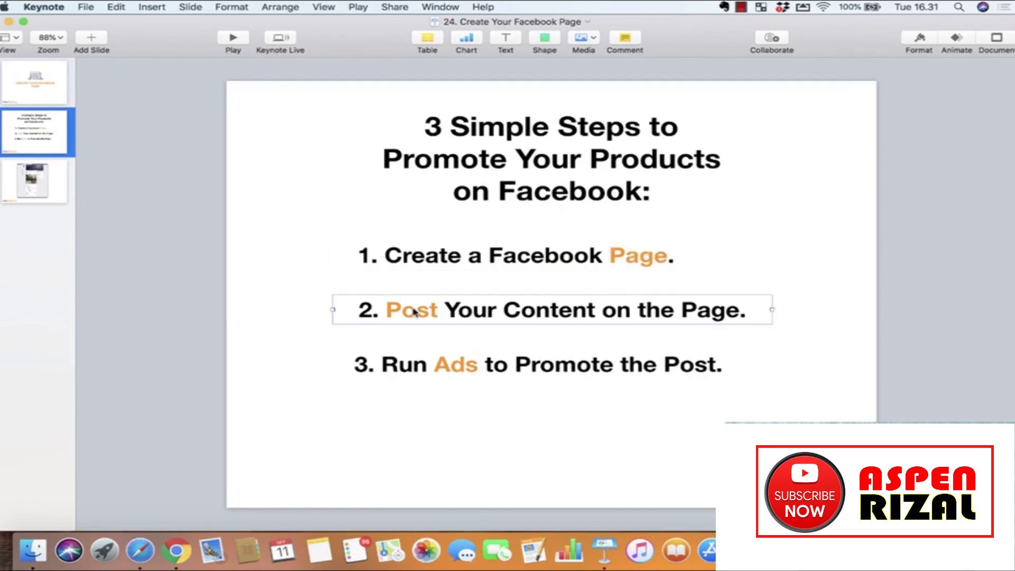
{"action": "left_click", "coordinate": [463, 363]}
{"action": "left_click", "coordinate": [497, 438]}
{"action": "left_click", "coordinate": [33, 180]}
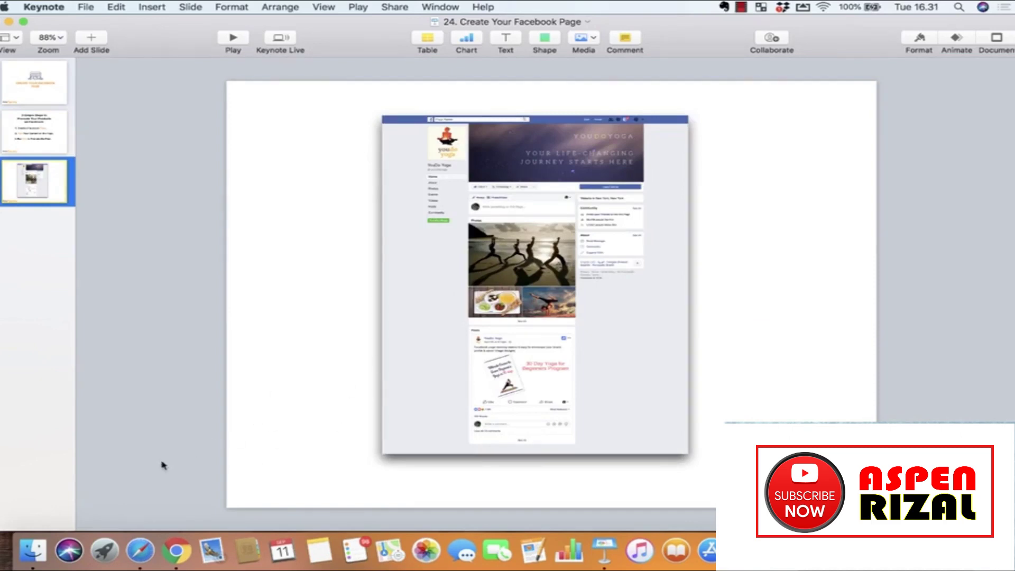
{"action": "left_click", "coordinate": [176, 550]}
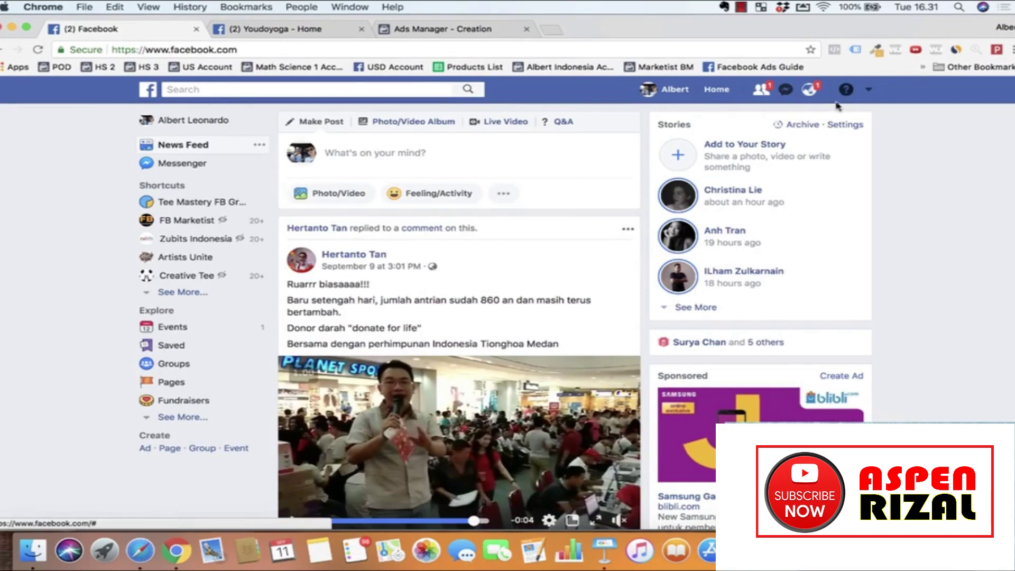
Step: Start a new Facebook Page via Create Page in the header dropdown menu
{"action": "left_click", "coordinate": [870, 91]}
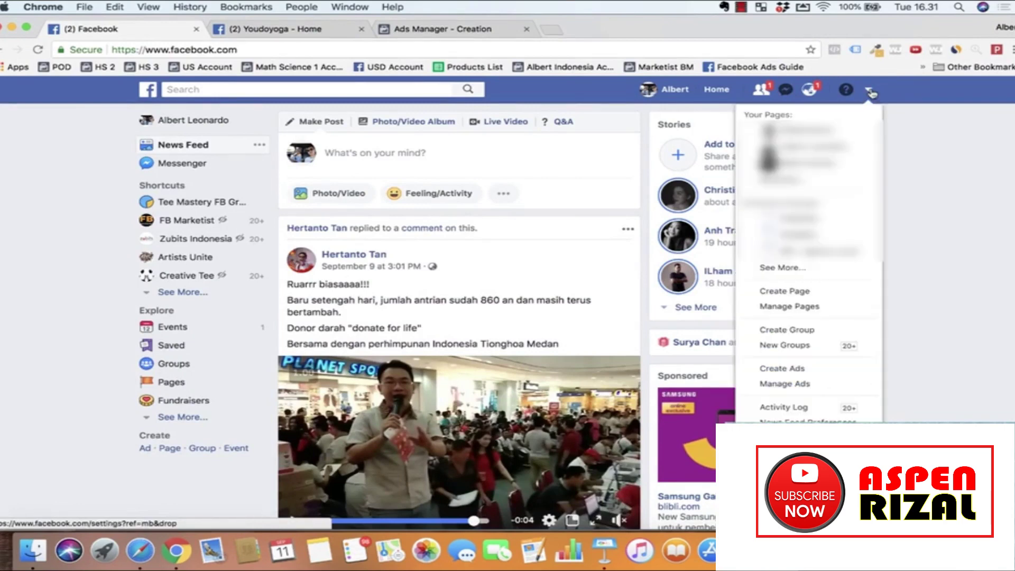
{"action": "left_click", "coordinate": [815, 297]}
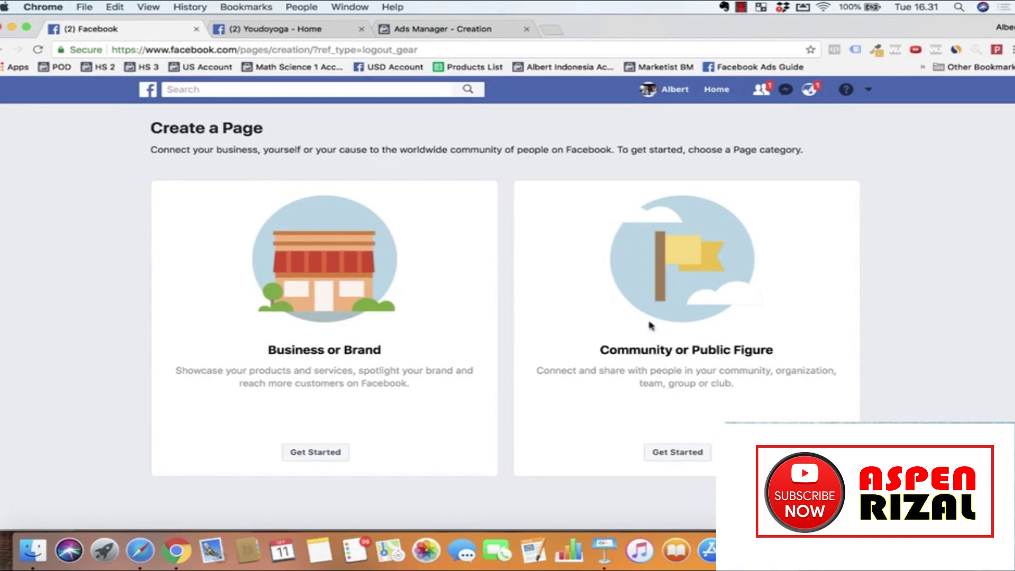
{"action": "scroll", "coordinate": [373, 396], "scroll_direction": "down", "scroll_amount": 2}
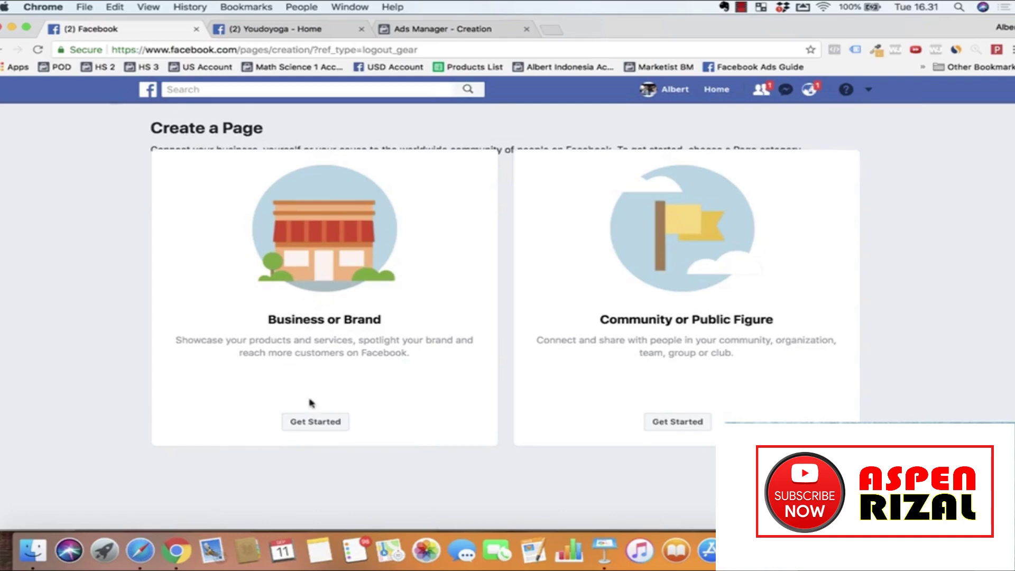
Step: Create a Business or Brand page in the Brand category, renamed 'You Yoga' since YouDoYoga was taken
{"action": "left_click", "coordinate": [316, 422]}
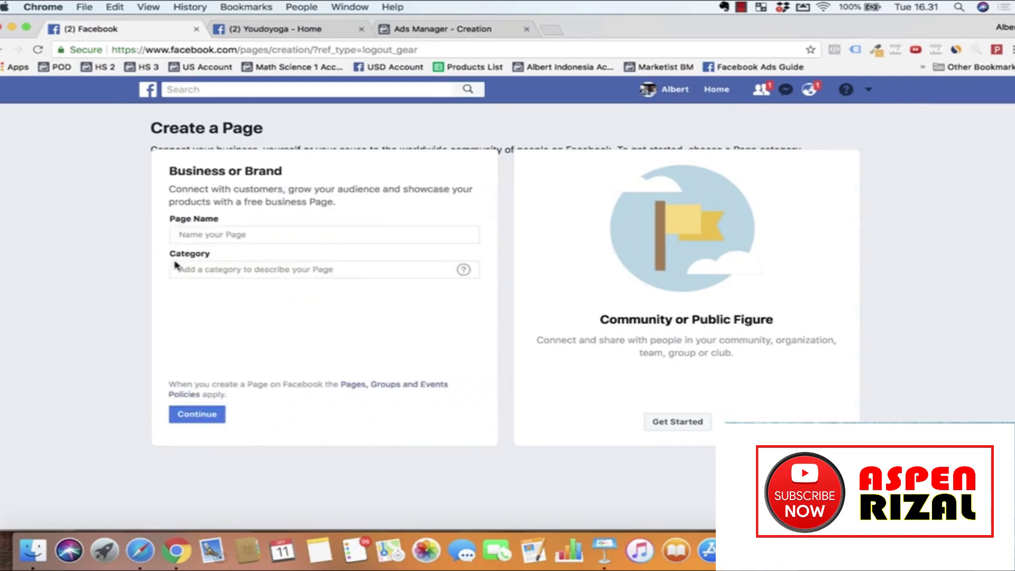
{"action": "left_click", "coordinate": [222, 233]}
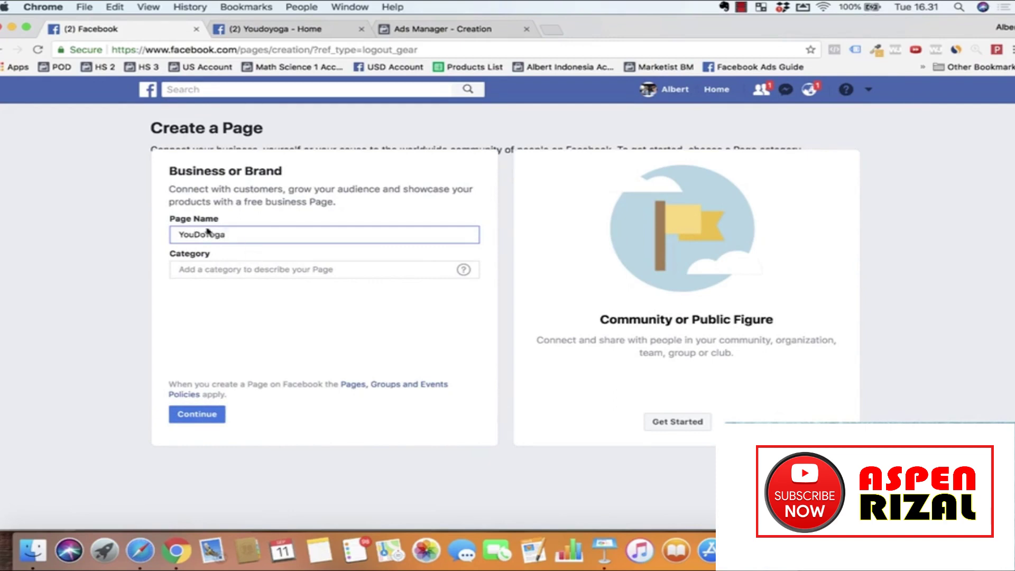
{"action": "left_click", "coordinate": [224, 271]}
{"action": "type", "text": "brand"}
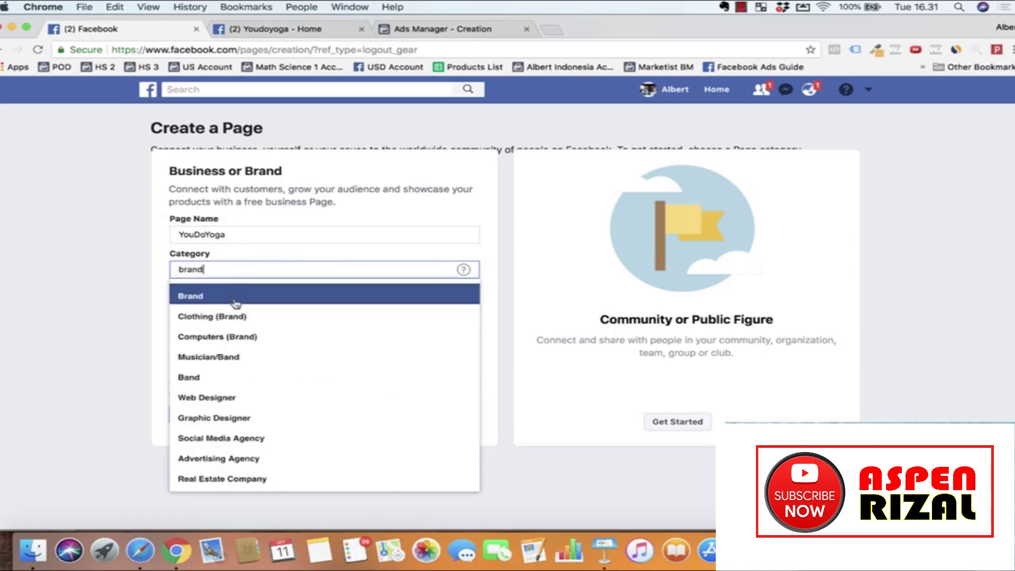
{"action": "left_click", "coordinate": [225, 295]}
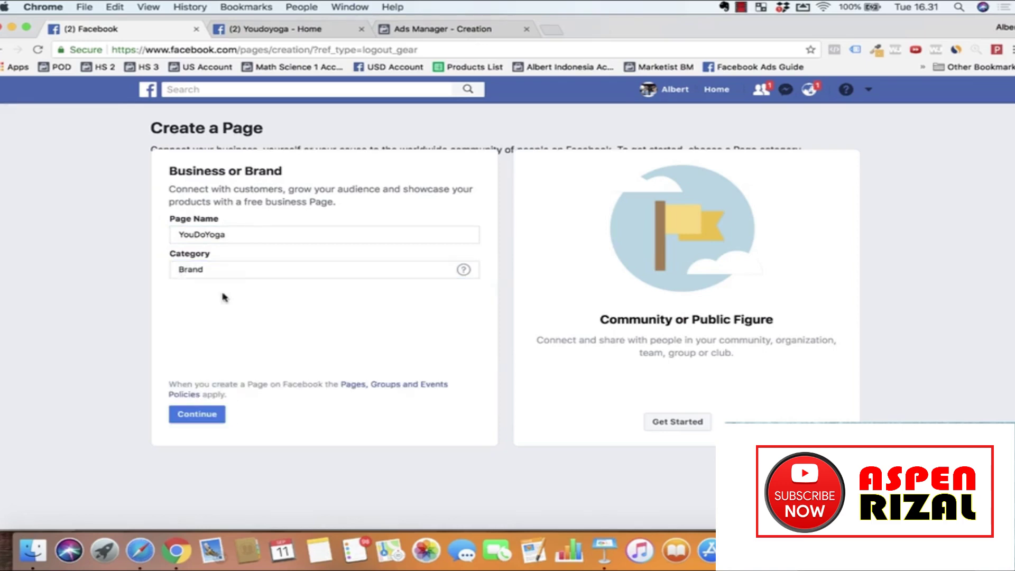
{"action": "left_click", "coordinate": [199, 414]}
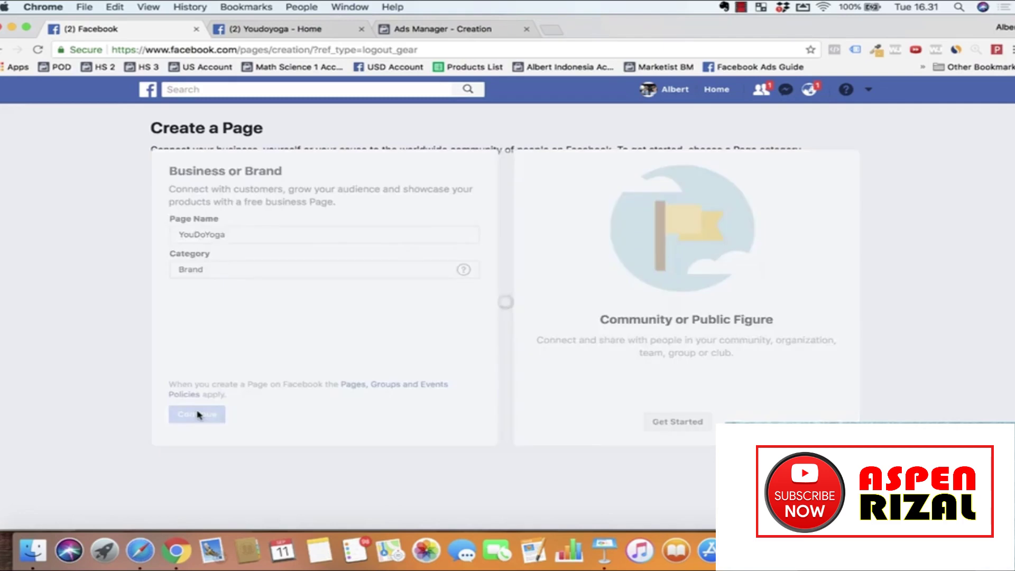
{"action": "mouse_move", "coordinate": [262, 271]}
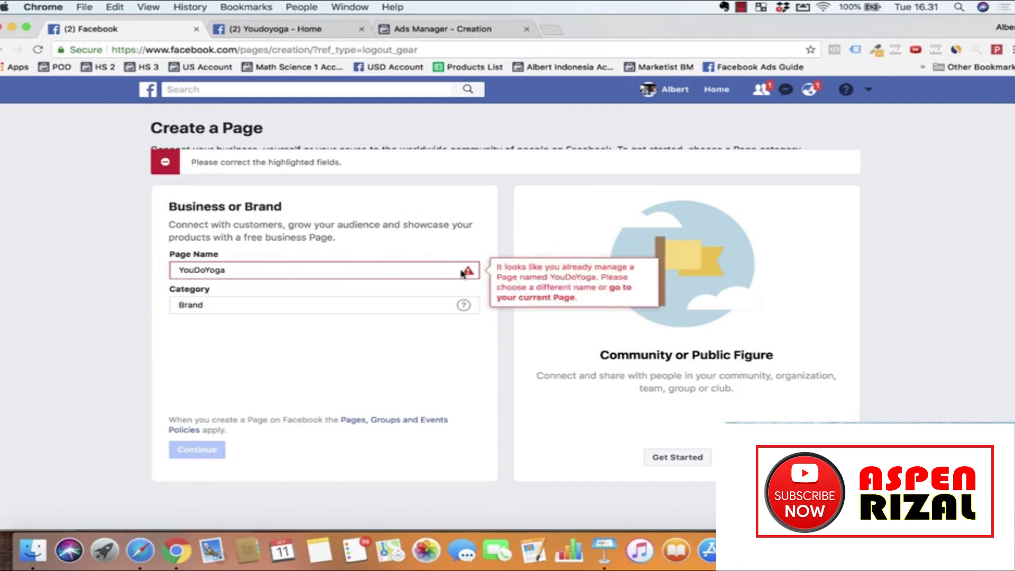
{"action": "left_click", "coordinate": [246, 270]}
{"action": "key", "text": "BackSpace"}
{"action": "key", "text": "BackSpace"}
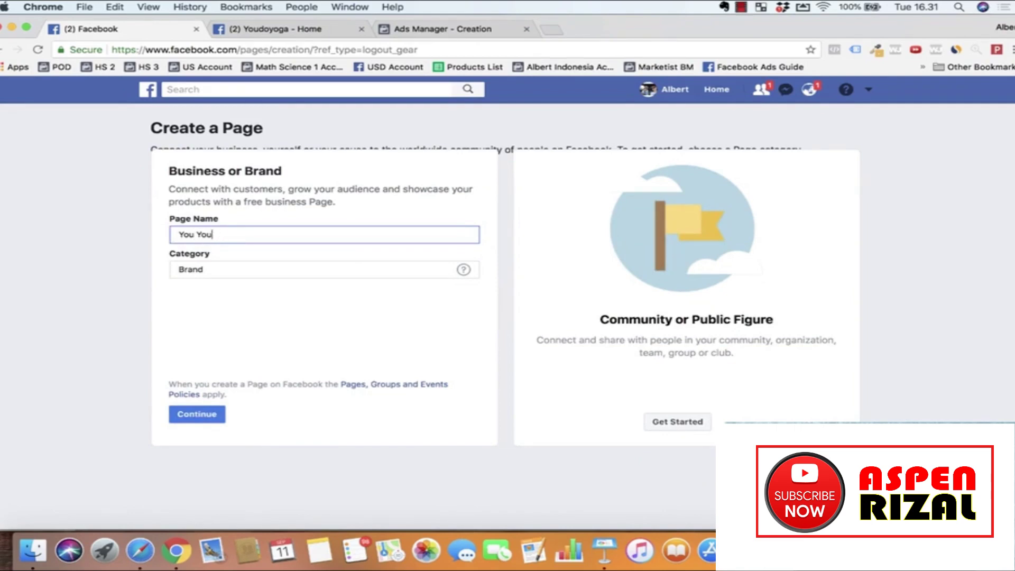
{"action": "left_click", "coordinate": [199, 416]}
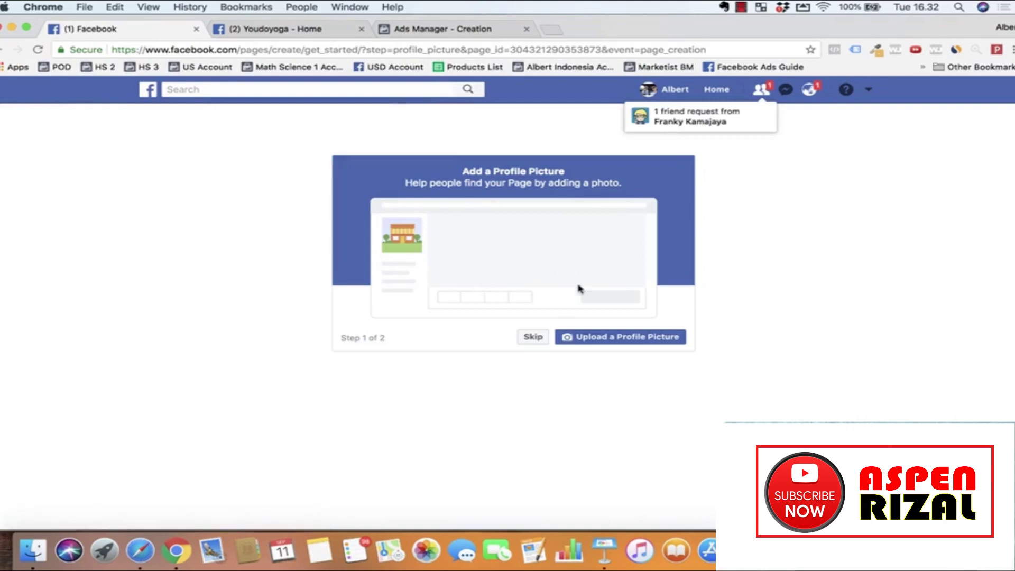
Step: Skip the profile picture and cover photo steps to land on the new You Yoga page
{"action": "left_click", "coordinate": [528, 336]}
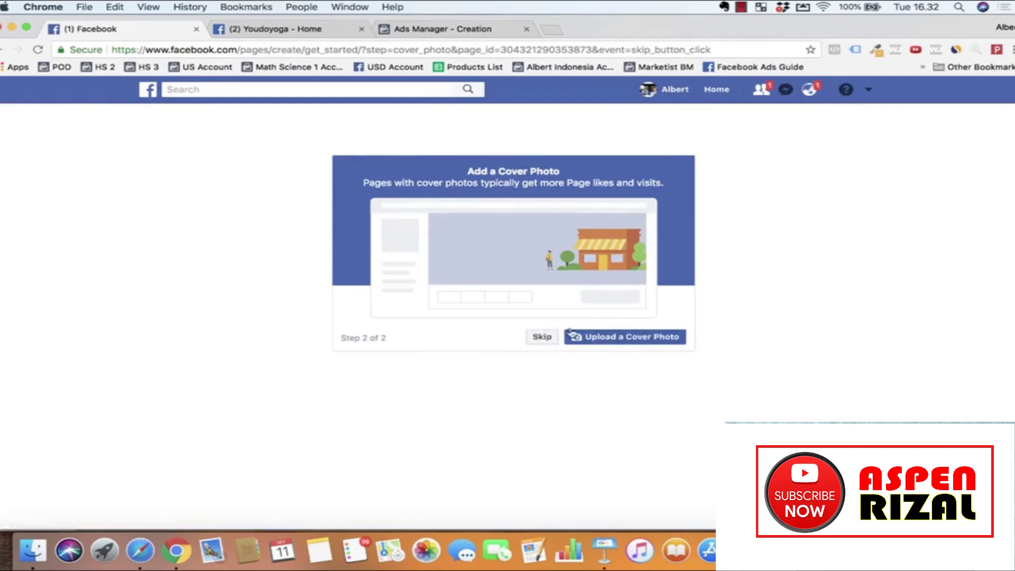
{"action": "left_click", "coordinate": [537, 339]}
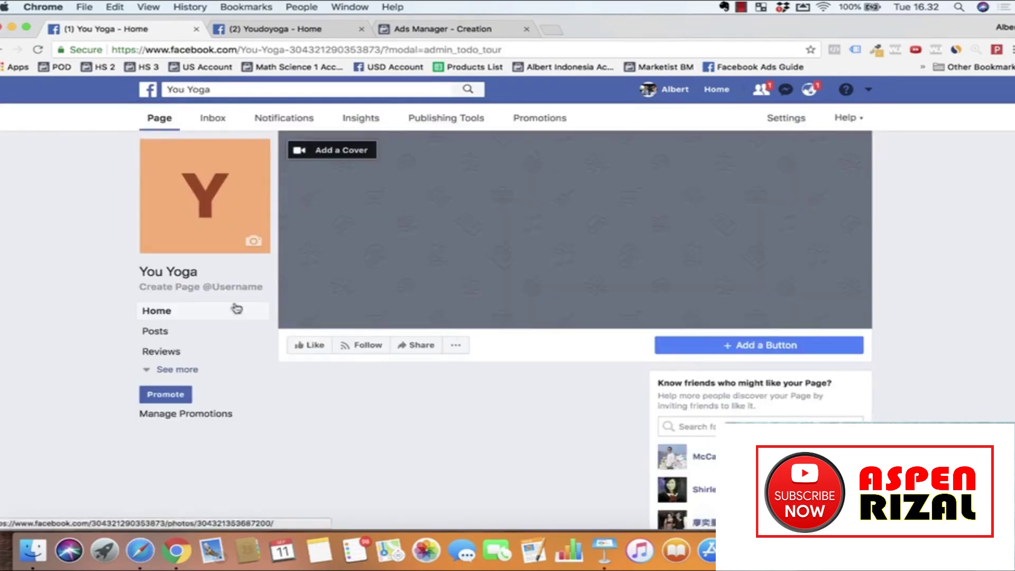
{"action": "scroll", "coordinate": [330, 320], "scroll_direction": "down", "scroll_amount": 5}
{"action": "scroll", "coordinate": [331, 320], "scroll_direction": "up", "scroll_amount": 5}
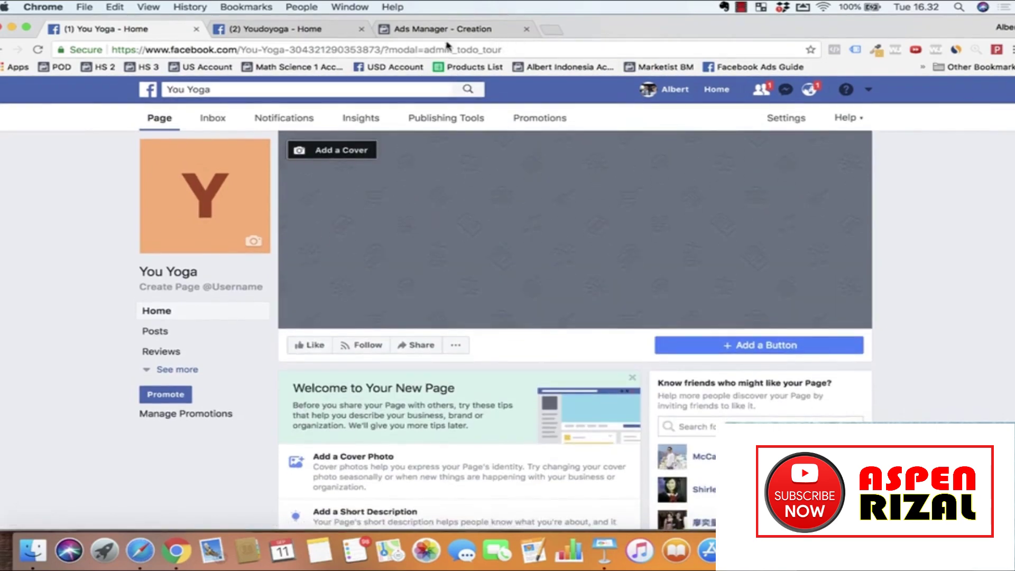
Step: Go to canva.com in a new tab and start a blank Facebook Cover design
{"action": "left_click", "coordinate": [556, 32]}
{"action": "type", "text": "canva.com"}
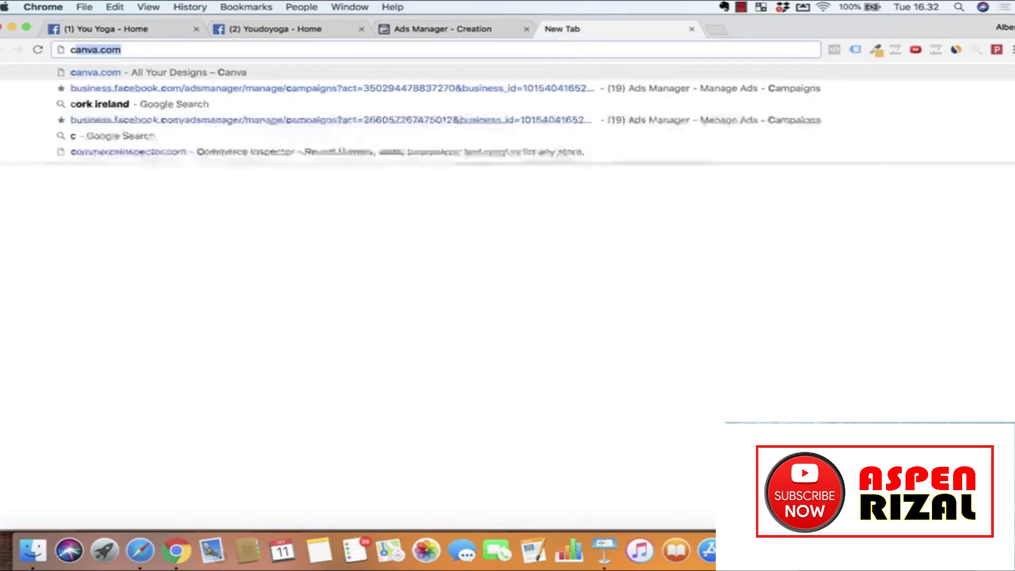
{"action": "key", "text": "Return"}
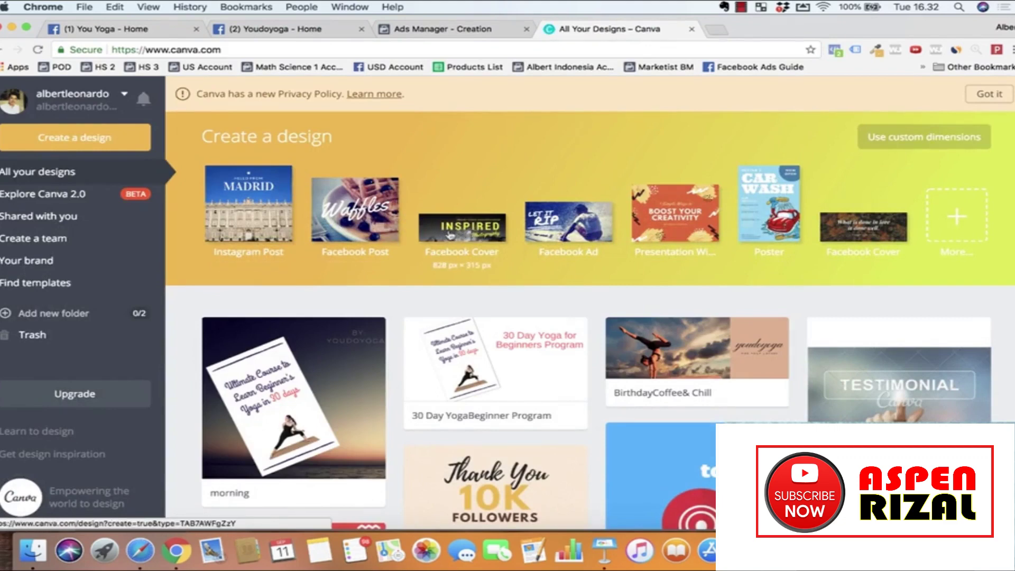
{"action": "left_click", "coordinate": [481, 235]}
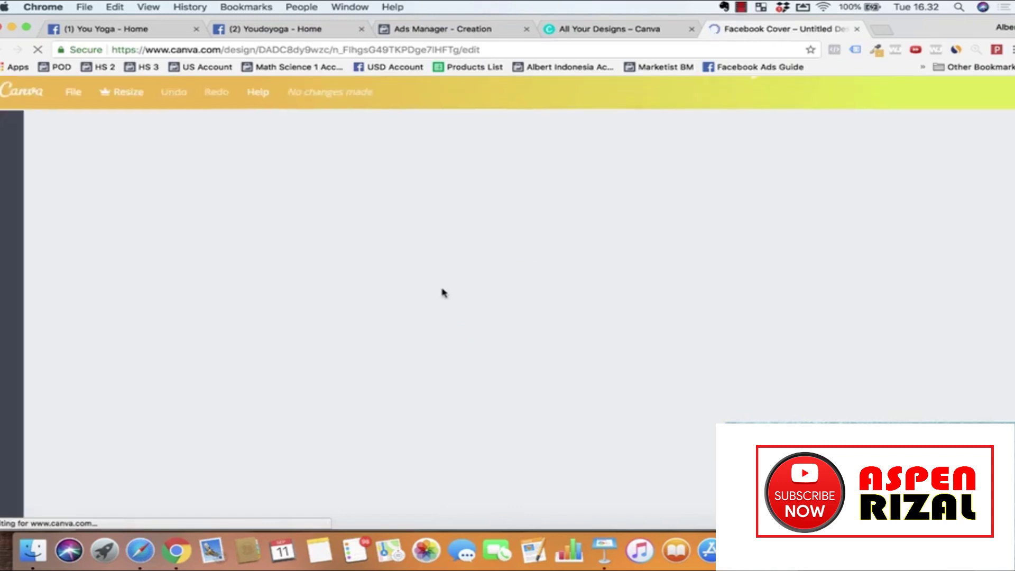
{"action": "scroll", "coordinate": [170, 293], "scroll_direction": "down", "scroll_amount": 10}
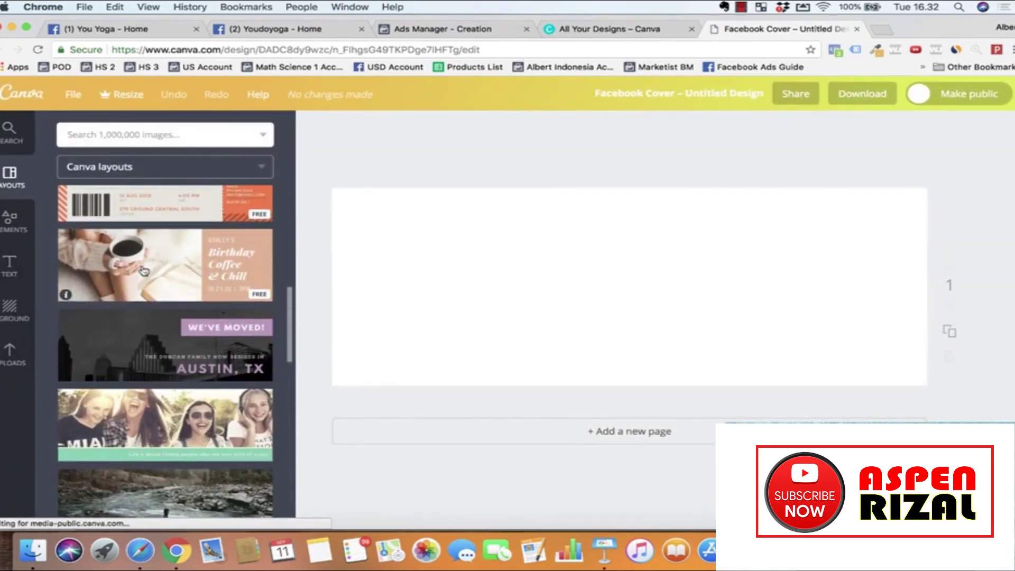
Step: Apply the Birthday Coffee & Chill layout and replace its photo with a yoga image from a 'yoga' search
{"action": "left_click", "coordinate": [170, 293]}
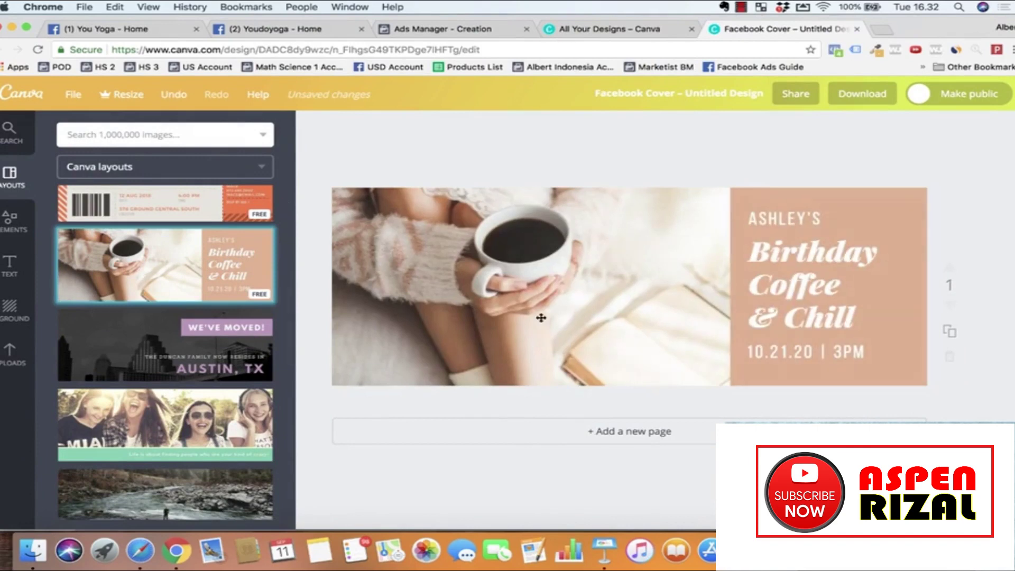
{"action": "left_click", "coordinate": [149, 136]}
{"action": "type", "text": "yoga"}
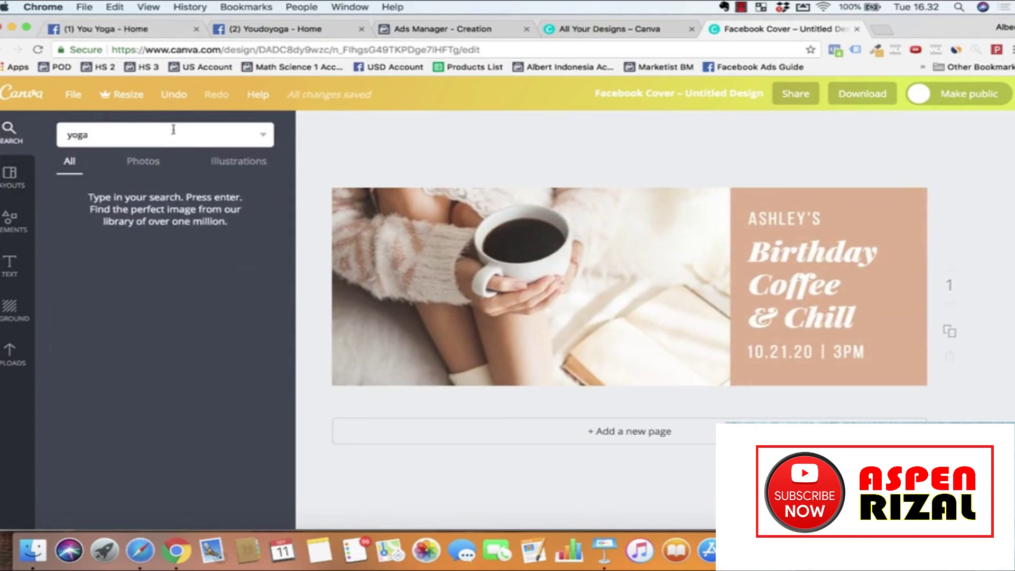
{"action": "key", "text": "Return"}
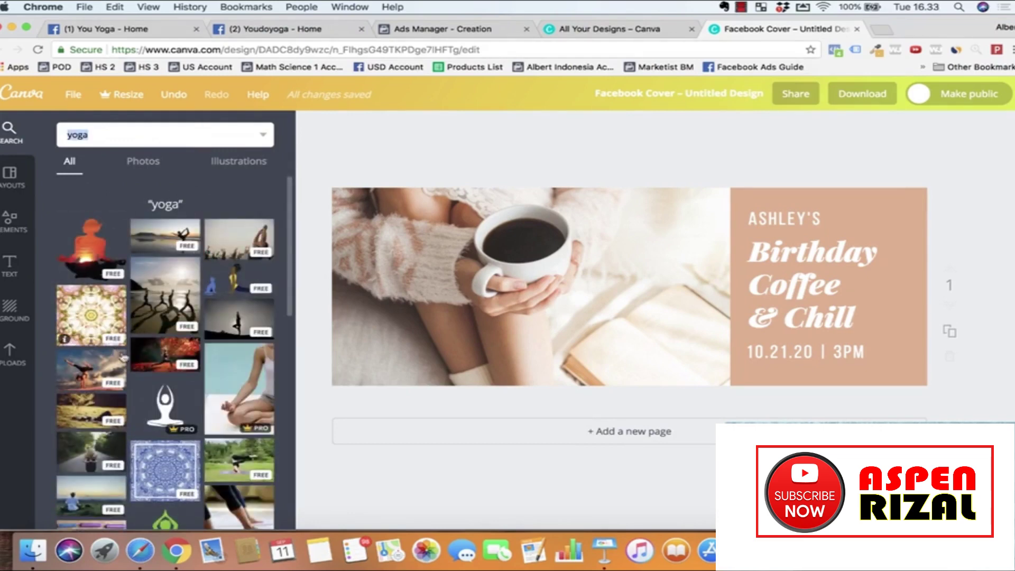
{"action": "left_click_drag", "start_coordinate": [85, 372], "coordinate": [464, 310]}
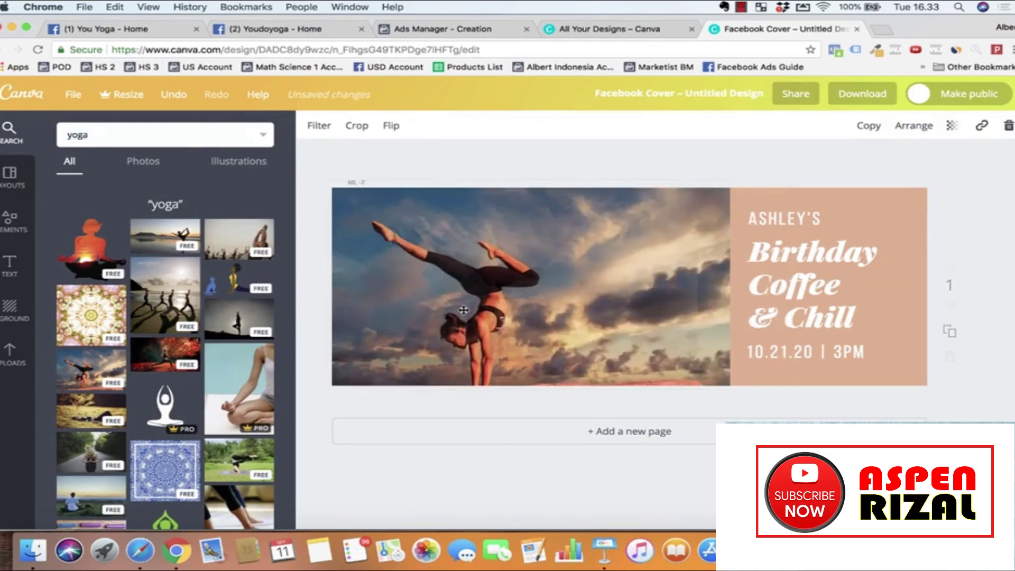
{"action": "left_click", "coordinate": [791, 244]}
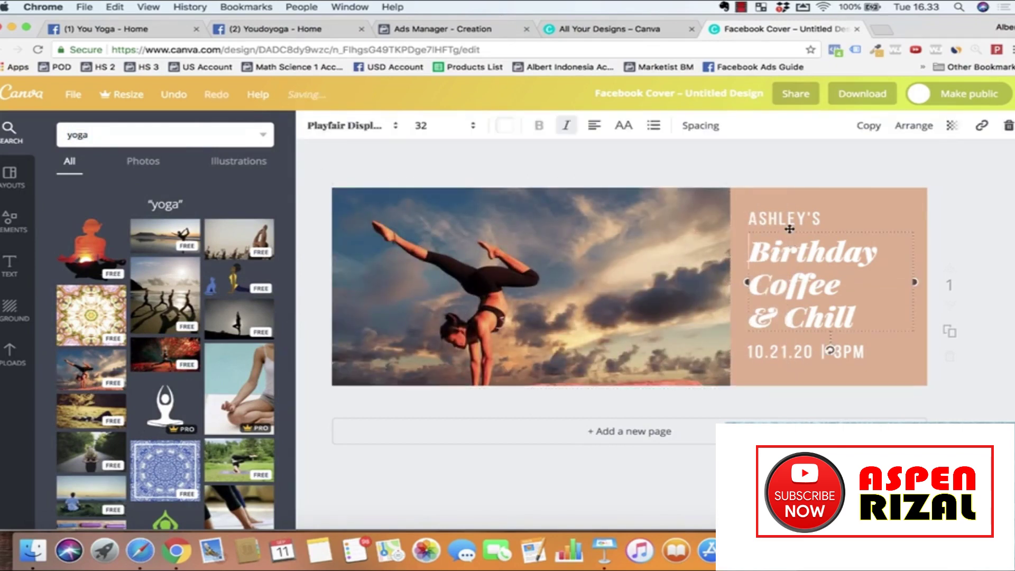
Step: Delete the ASHLEY'S, Birthday Coffee & Chill and date text boxes from the cover
{"action": "left_click", "coordinate": [784, 219]}
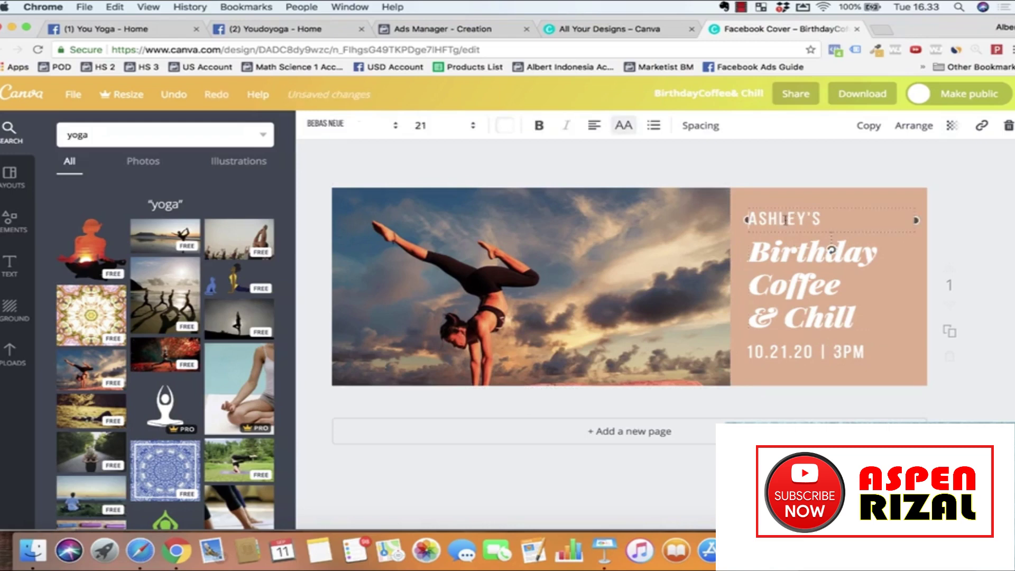
{"action": "key", "text": "Delete"}
{"action": "left_click", "coordinate": [831, 250]}
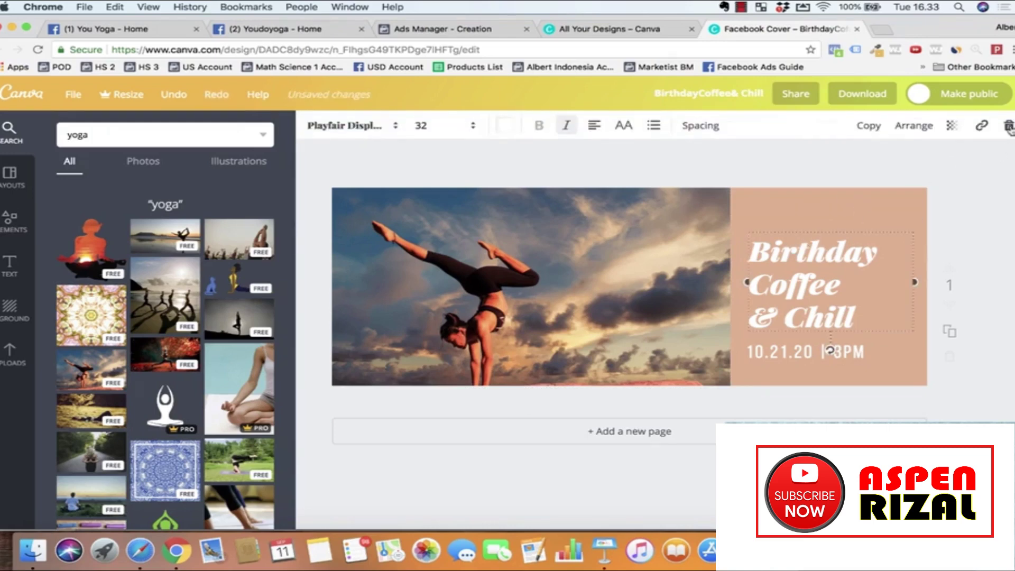
{"action": "key", "text": "Delete"}
{"action": "left_click", "coordinate": [792, 359]}
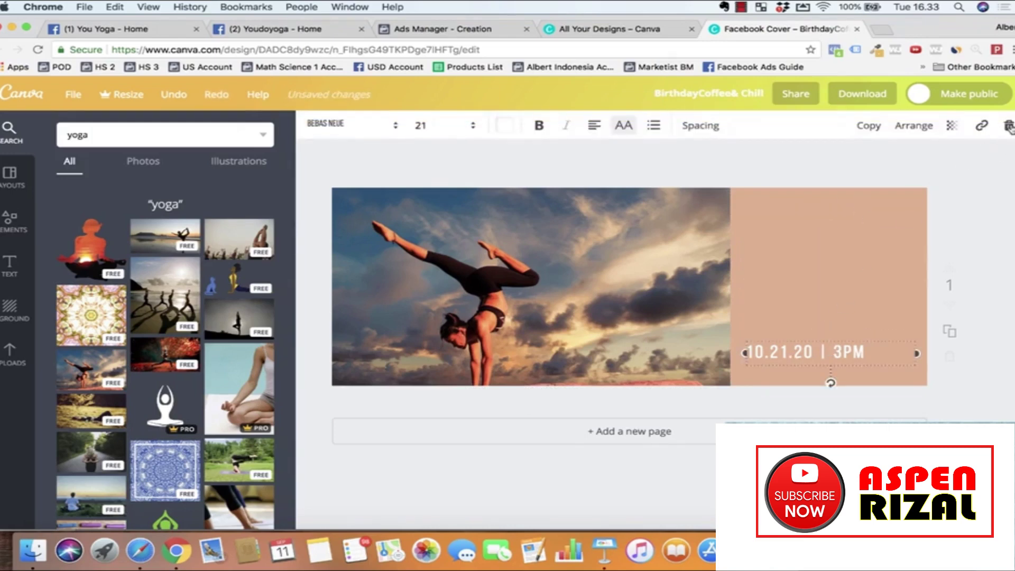
{"action": "key", "text": "Delete"}
Step: Add the Bare Organics text template to the peach panel and change its heading to YOUDOYOGA
{"action": "left_click", "coordinate": [10, 261]}
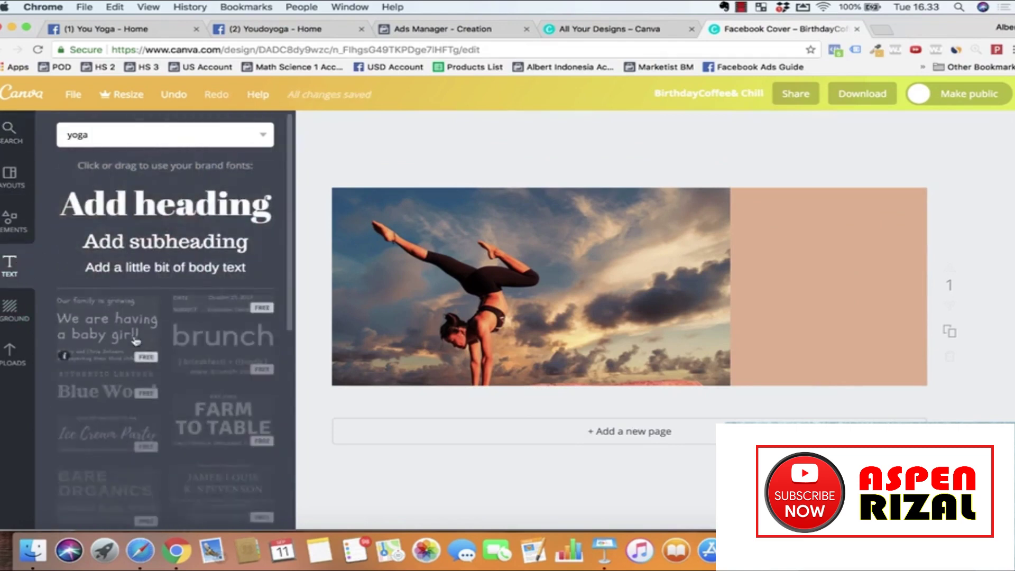
{"action": "scroll", "coordinate": [152, 401], "scroll_direction": "down", "scroll_amount": 2}
{"action": "scroll", "coordinate": [151, 402], "scroll_direction": "down", "scroll_amount": 2}
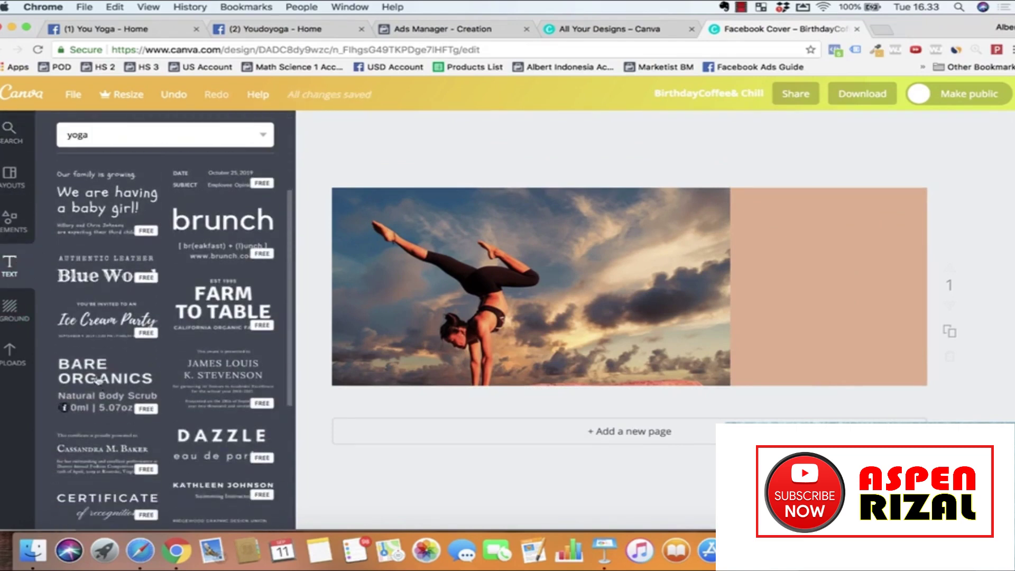
{"action": "left_click", "coordinate": [95, 372]}
{"action": "left_click_drag", "start_coordinate": [521, 285], "coordinate": [795, 255]}
{"action": "double_click", "coordinate": [794, 249]}
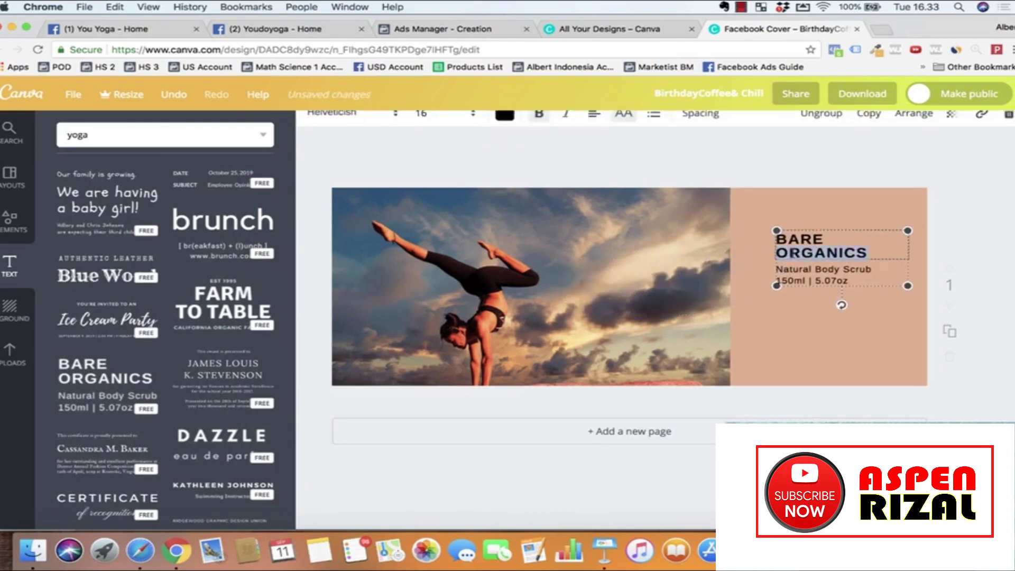
{"action": "type", "text": "DO"}
{"action": "key", "text": "BackSpace"}
{"action": "type", "text": "YOUDOYOUGA"}
Step: Change the tagline to 'For Yoga Lovers', then enlarge and center the text group in the panel
{"action": "left_click", "coordinate": [830, 269]}
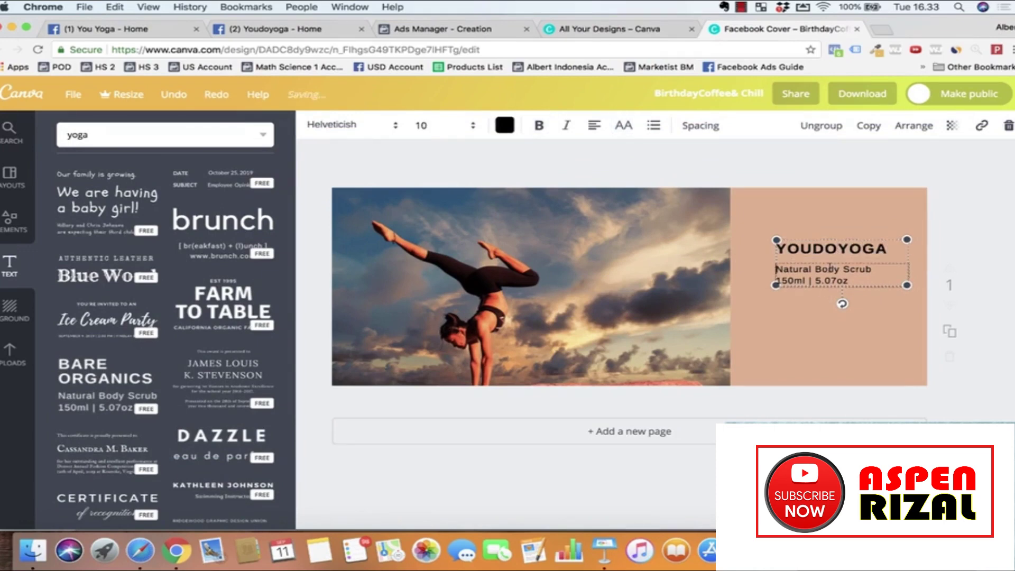
{"action": "key", "text": "super+a"}
{"action": "type", "text": "F"}
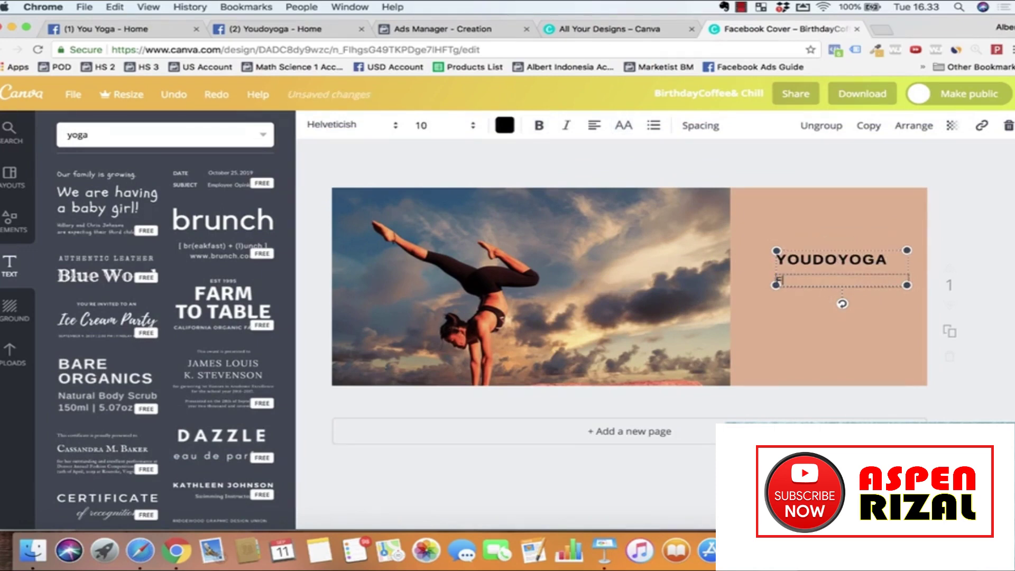
{"action": "type", "text": "or Yoga Lovers"}
{"action": "left_click", "coordinate": [881, 334]}
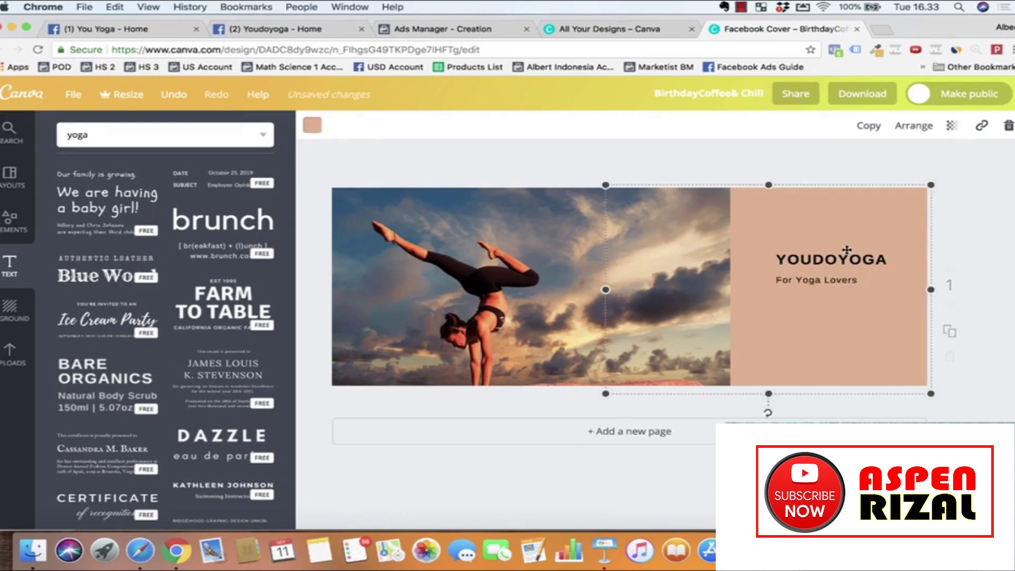
{"action": "left_click", "coordinate": [782, 249]}
{"action": "left_click_drag", "start_coordinate": [777, 249], "coordinate": [757, 221]}
{"action": "left_click", "coordinate": [789, 308]}
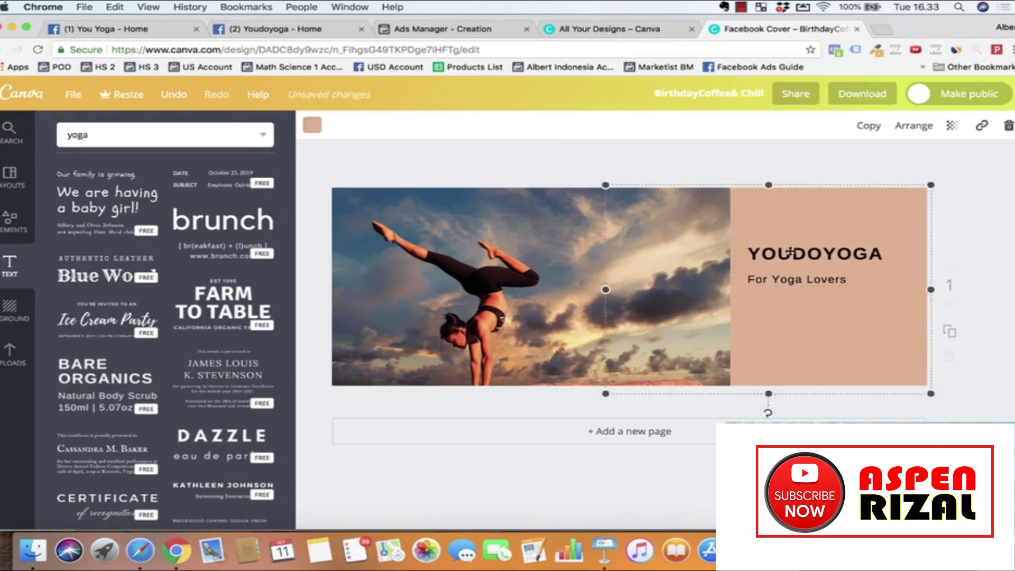
{"action": "left_click_drag", "start_coordinate": [788, 308], "coordinate": [800, 322]}
{"action": "left_click", "coordinate": [938, 242]}
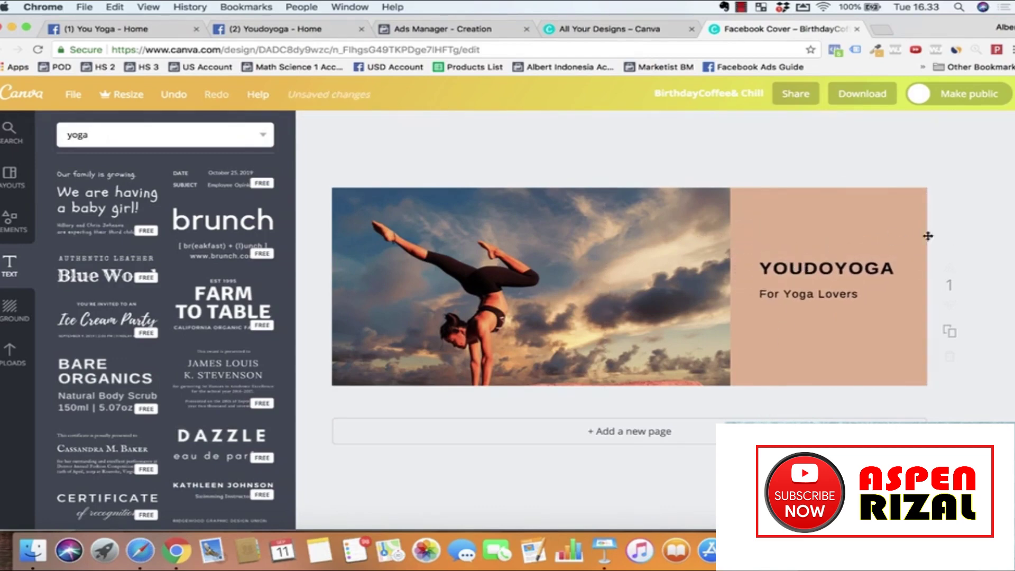
{"action": "left_click", "coordinate": [846, 101]}
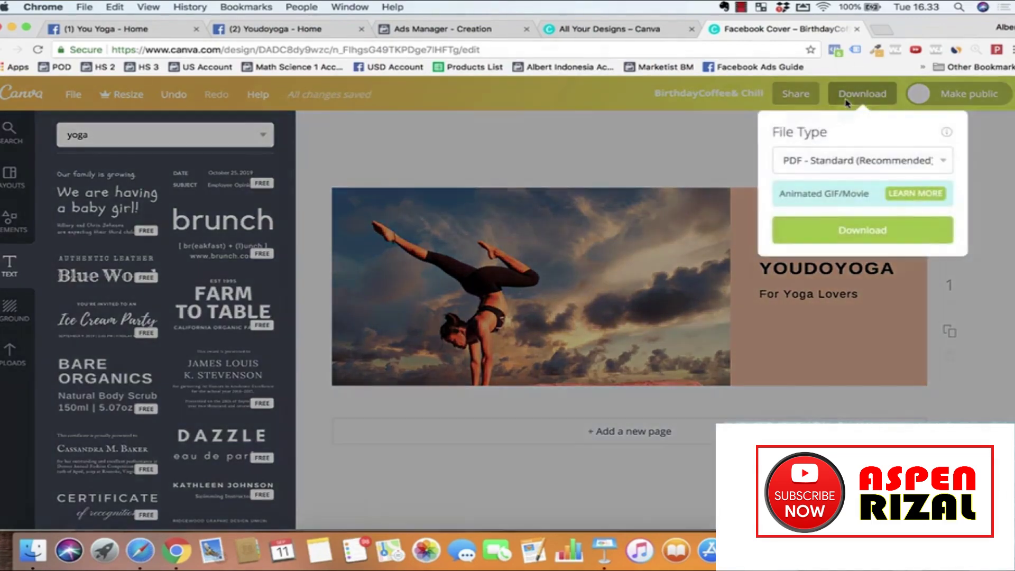
Step: Download the cover design as a PNG file, BirthdayCoffee& Chill.png
{"action": "left_click", "coordinate": [830, 160]}
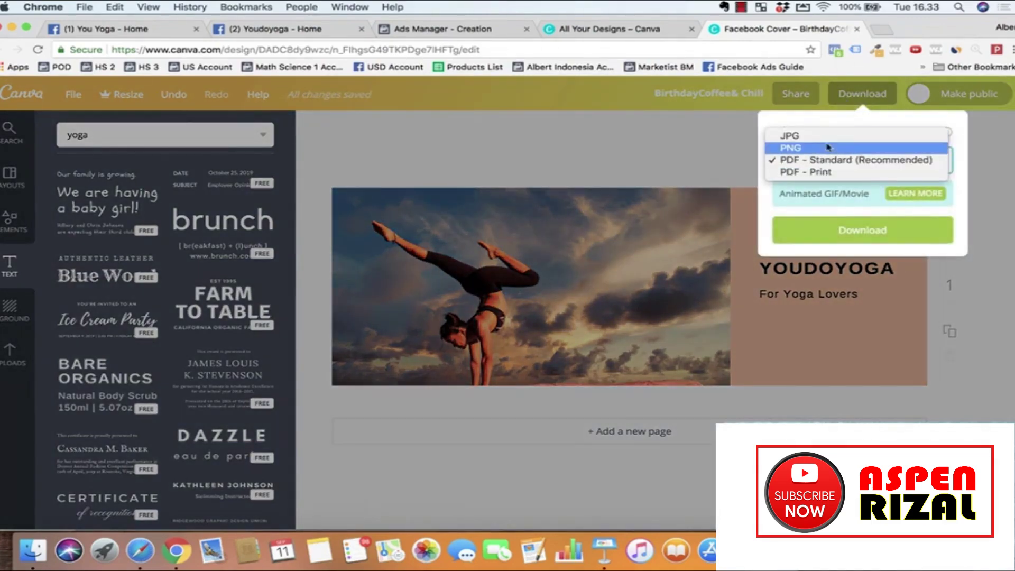
{"action": "left_click", "coordinate": [828, 148]}
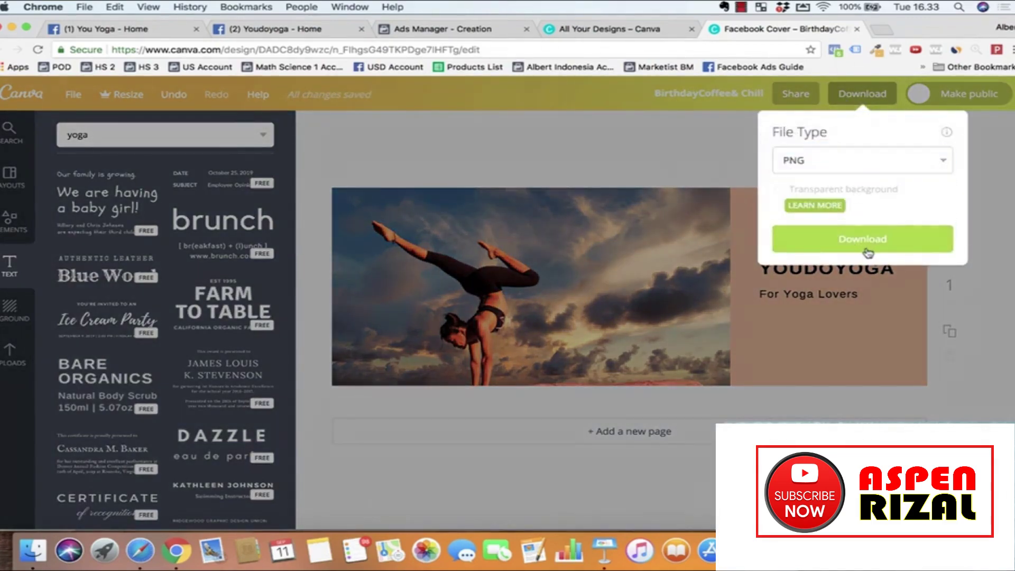
{"action": "left_click", "coordinate": [867, 241]}
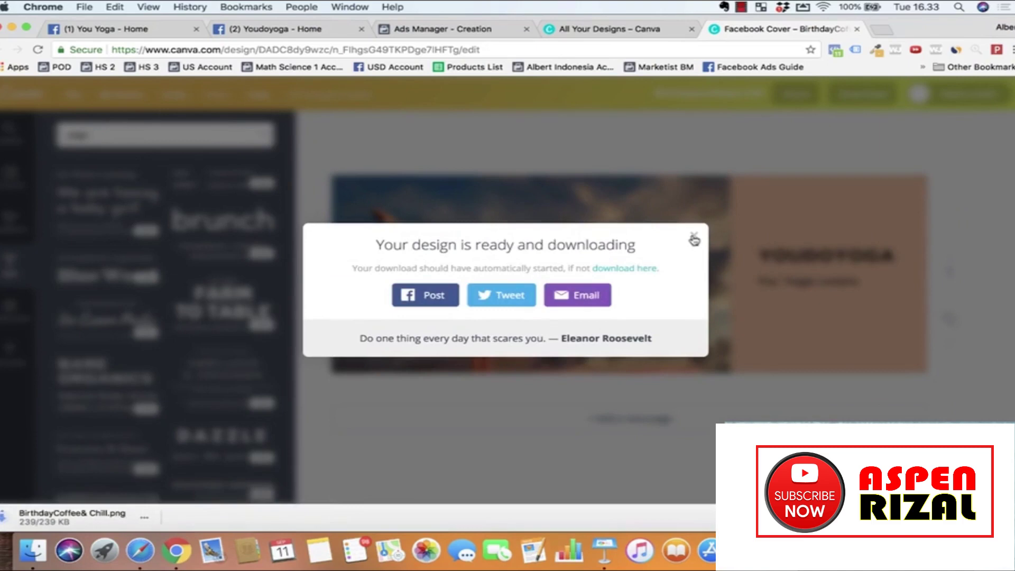
{"action": "left_click", "coordinate": [693, 235]}
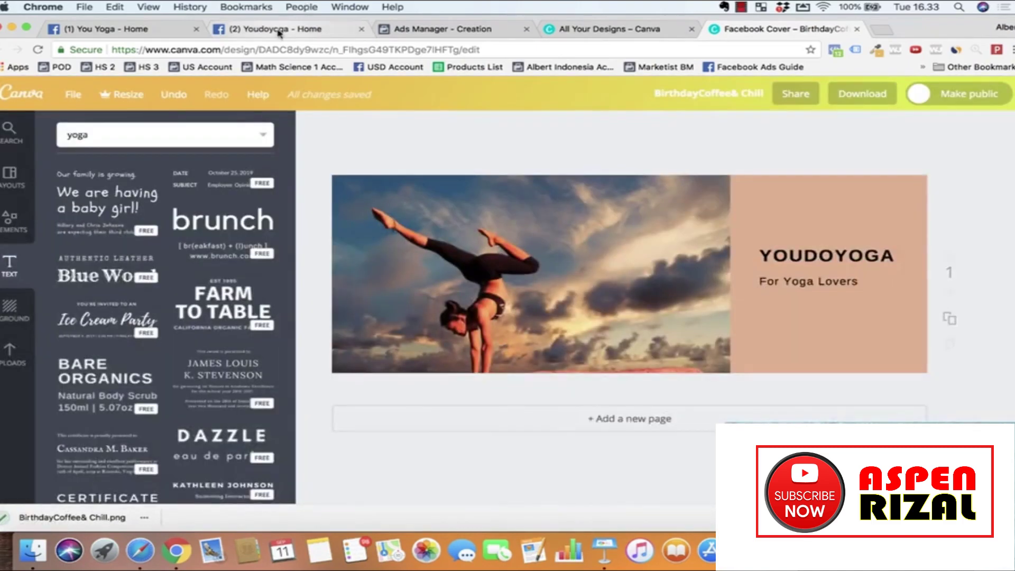
{"action": "left_click", "coordinate": [127, 29]}
Step: Upload 'youdoyoga facebook cover' from the Desktop YouDoYoga folder and save it as the page's cover photo
{"action": "left_click", "coordinate": [333, 151]}
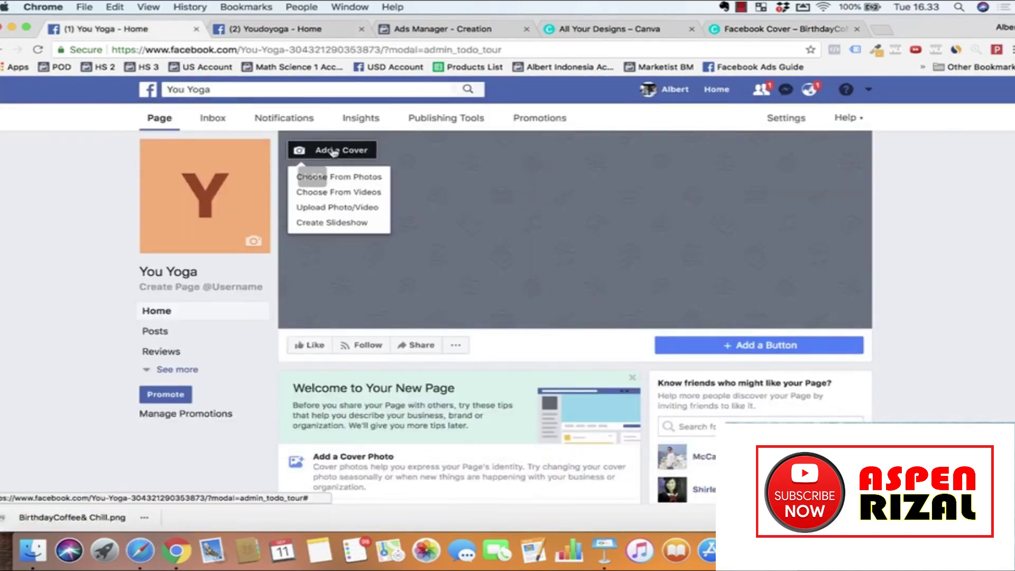
{"action": "left_click", "coordinate": [333, 210]}
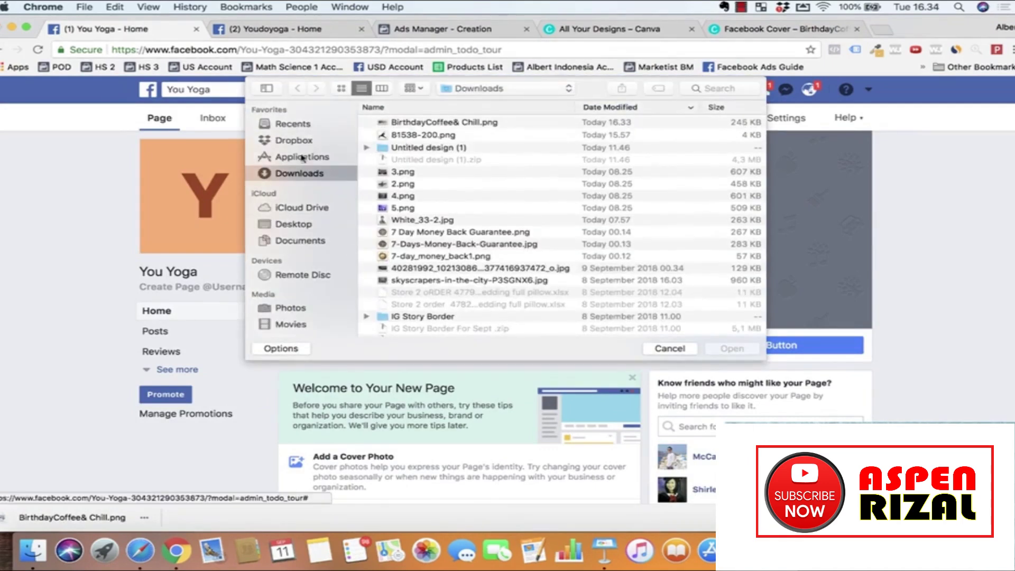
{"action": "left_click", "coordinate": [292, 223]}
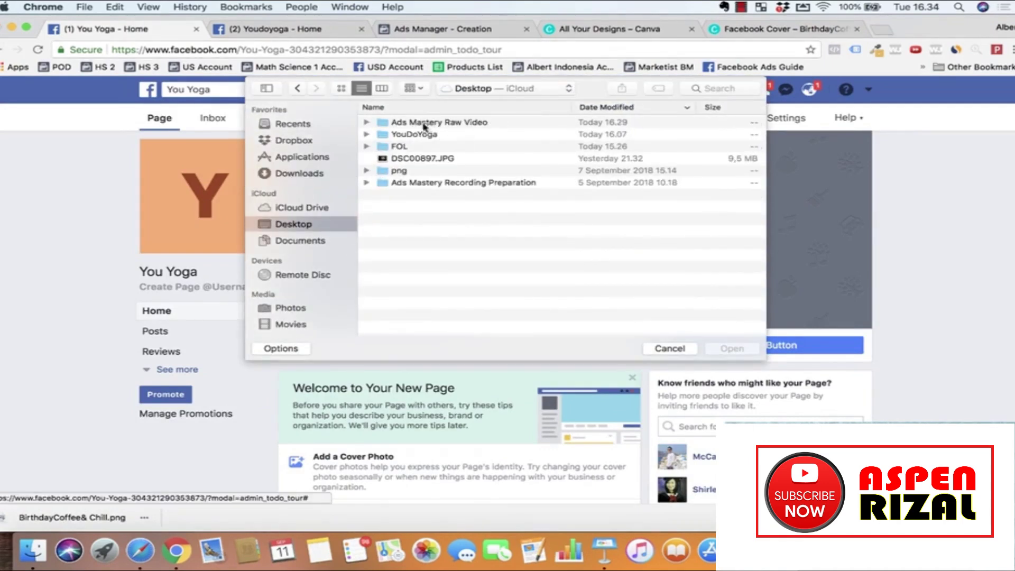
{"action": "left_click", "coordinate": [448, 124]}
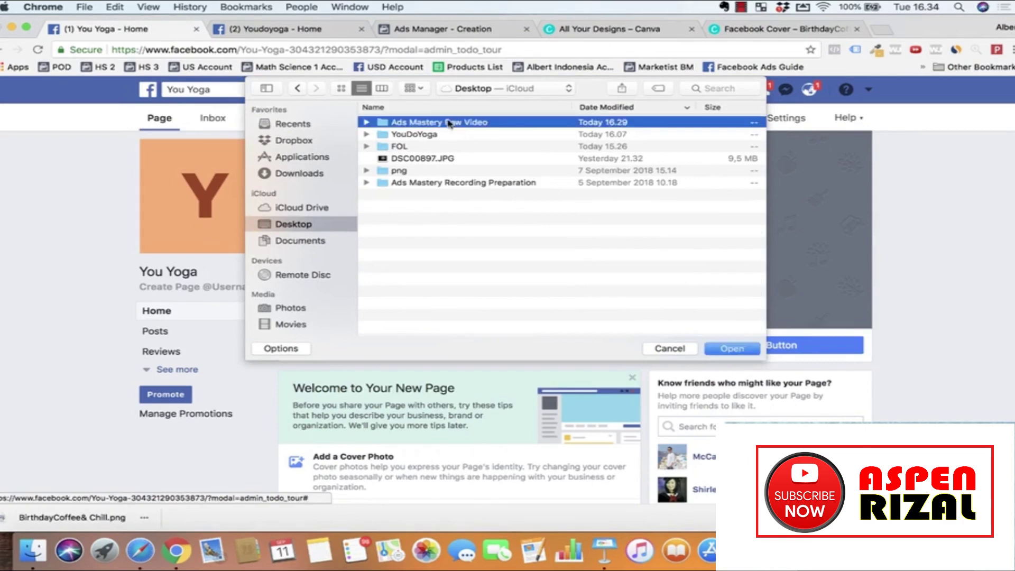
{"action": "double_click", "coordinate": [417, 135]}
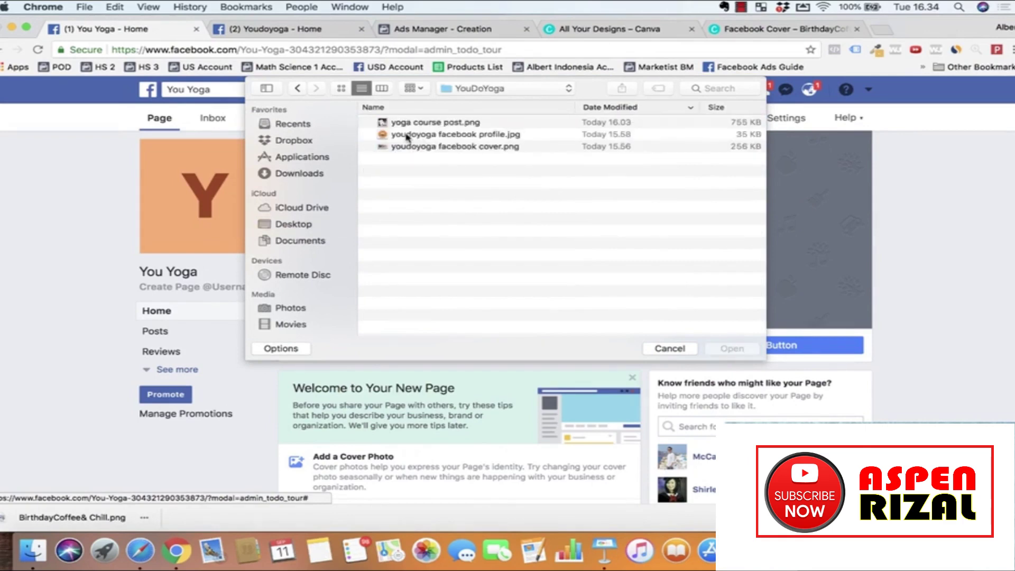
{"action": "double_click", "coordinate": [411, 147]}
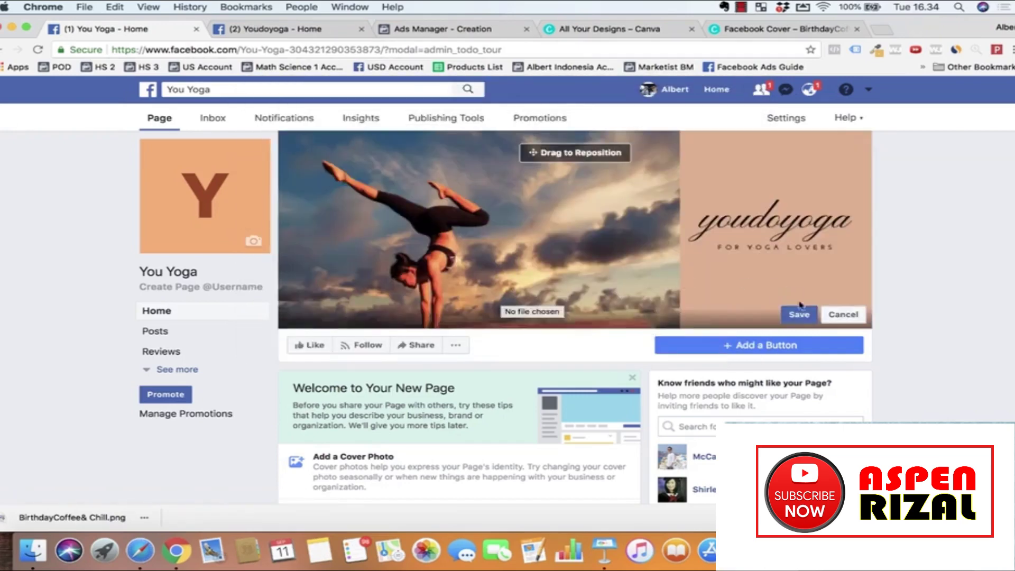
{"action": "left_click", "coordinate": [798, 316]}
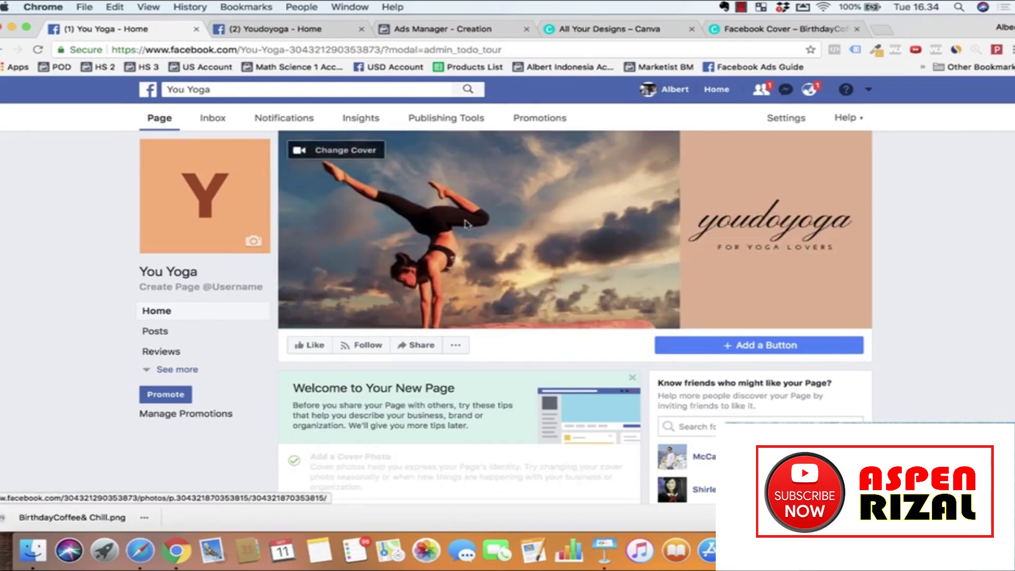
{"action": "left_click", "coordinate": [615, 28]}
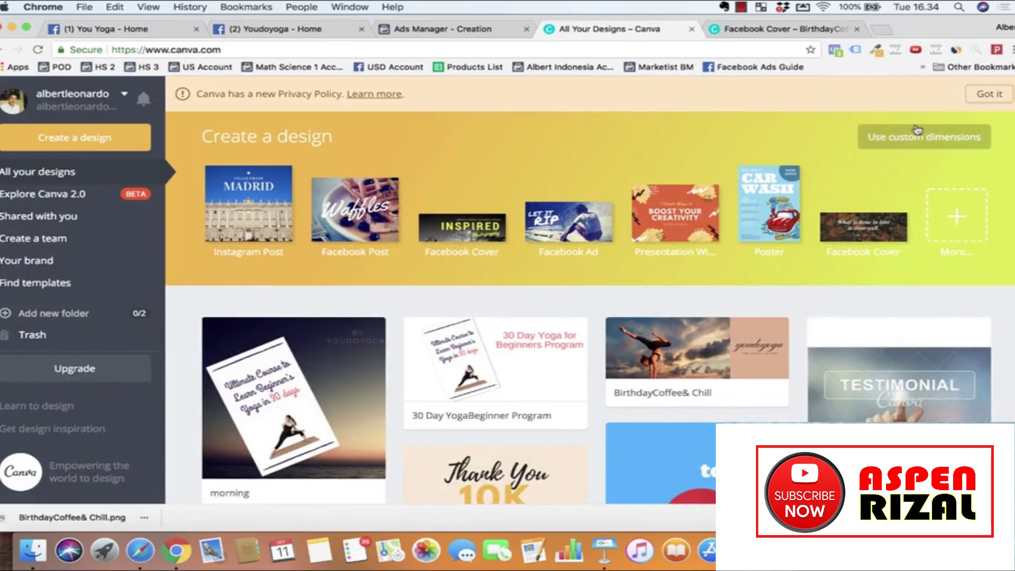
Step: Create a blank Canva design with custom dimensions of 1000 × 1000 px
{"action": "left_click", "coordinate": [938, 139]}
{"action": "left_click", "coordinate": [939, 139]}
{"action": "left_click", "coordinate": [914, 137]}
{"action": "left_click", "coordinate": [595, 188]}
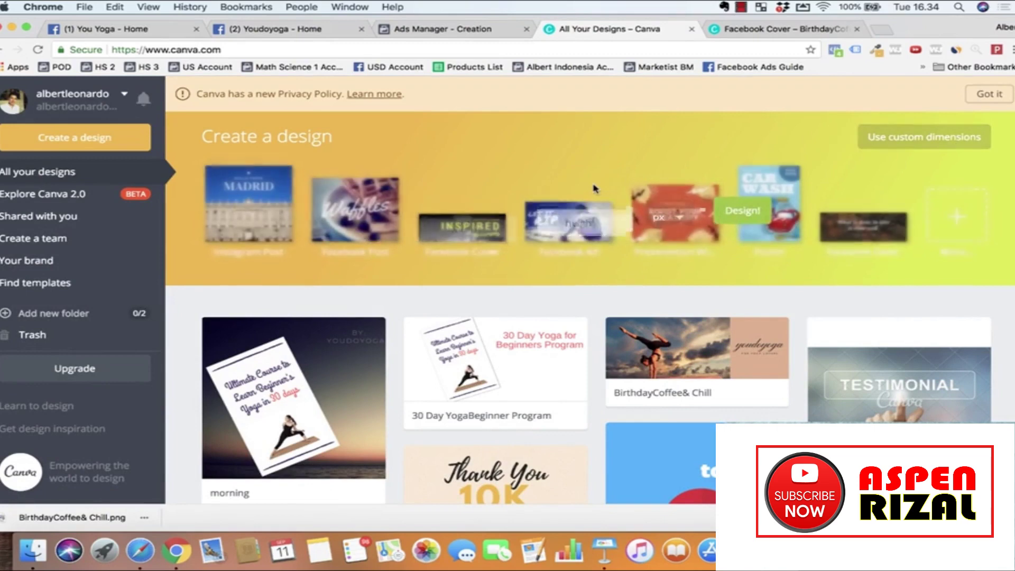
{"action": "left_click", "coordinate": [931, 142]}
{"action": "type", "text": "1000"}
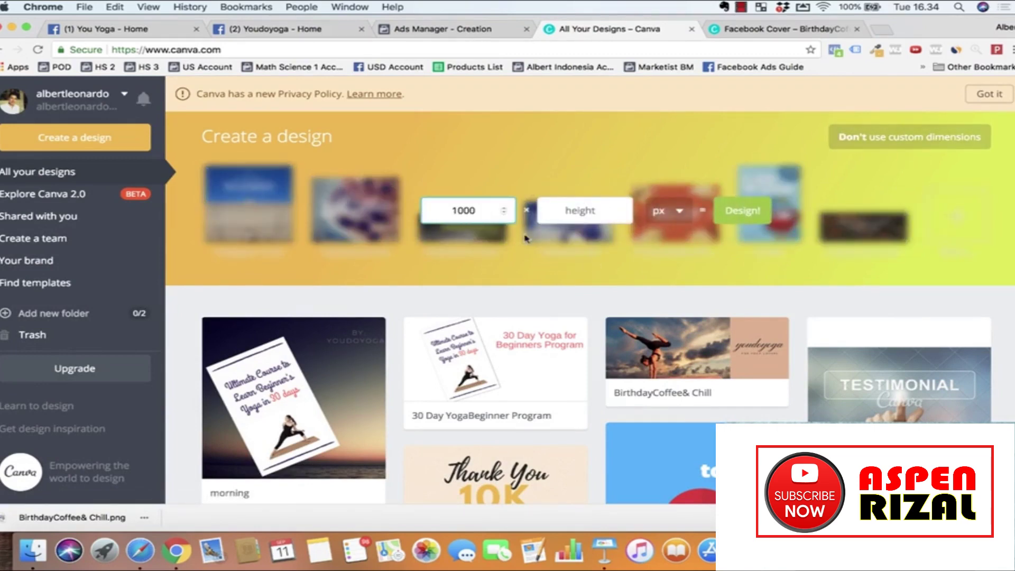
{"action": "key", "text": "Tab"}
{"action": "type", "text": "1000"}
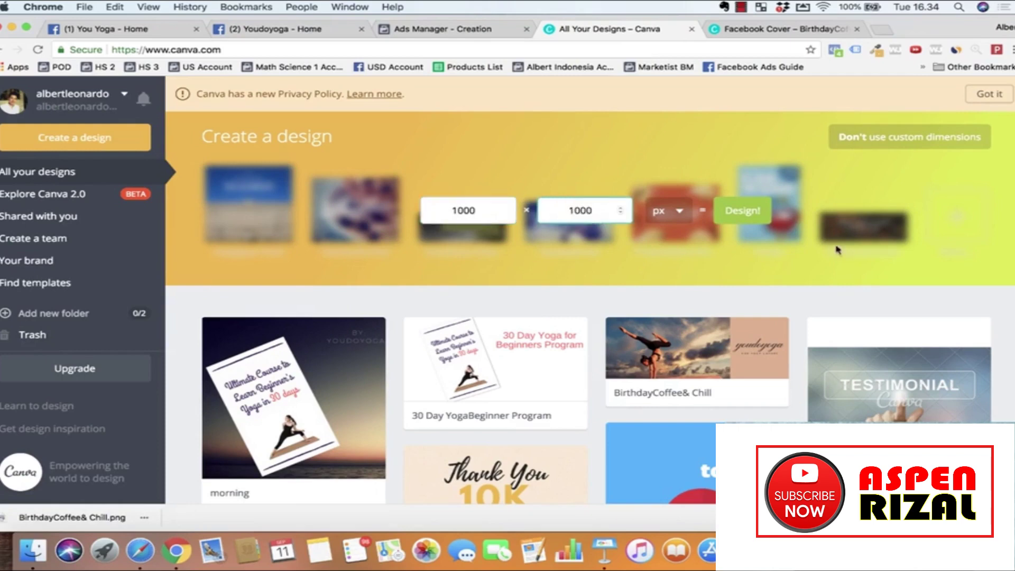
{"action": "left_click", "coordinate": [764, 217]}
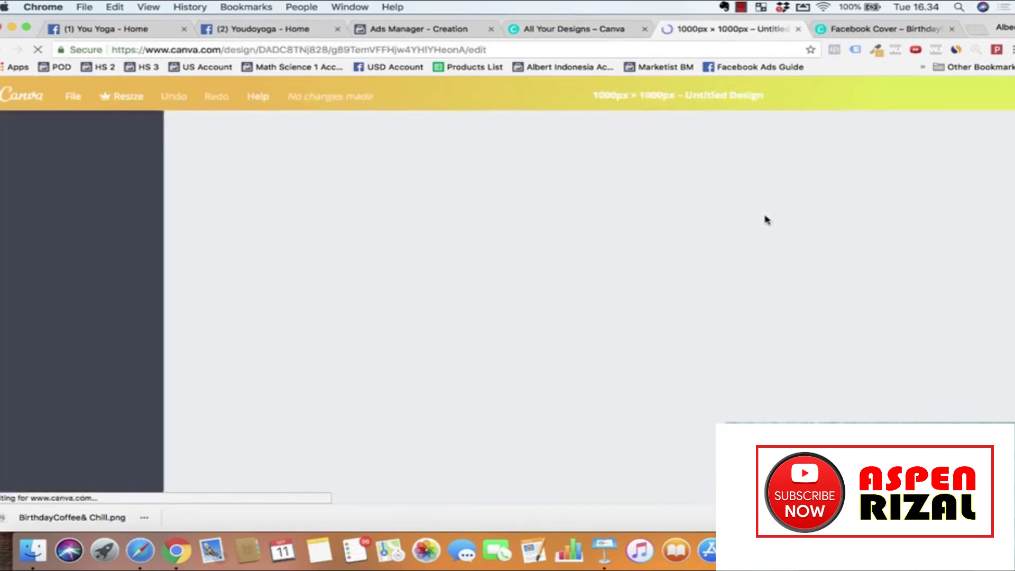
Step: Search Canva's images for 'yoga' and browse the results
{"action": "left_click", "coordinate": [124, 136]}
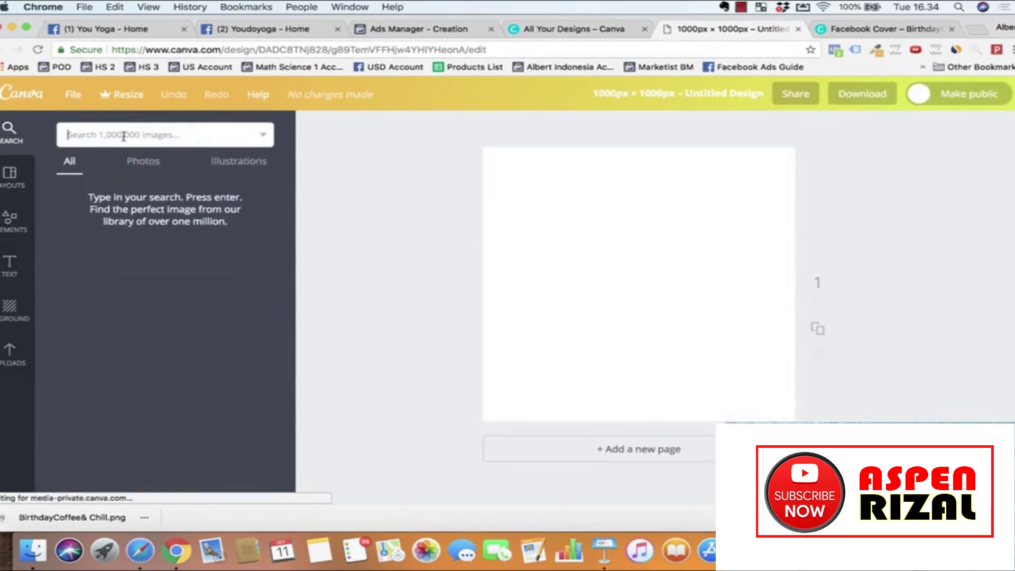
{"action": "type", "text": "yoga"}
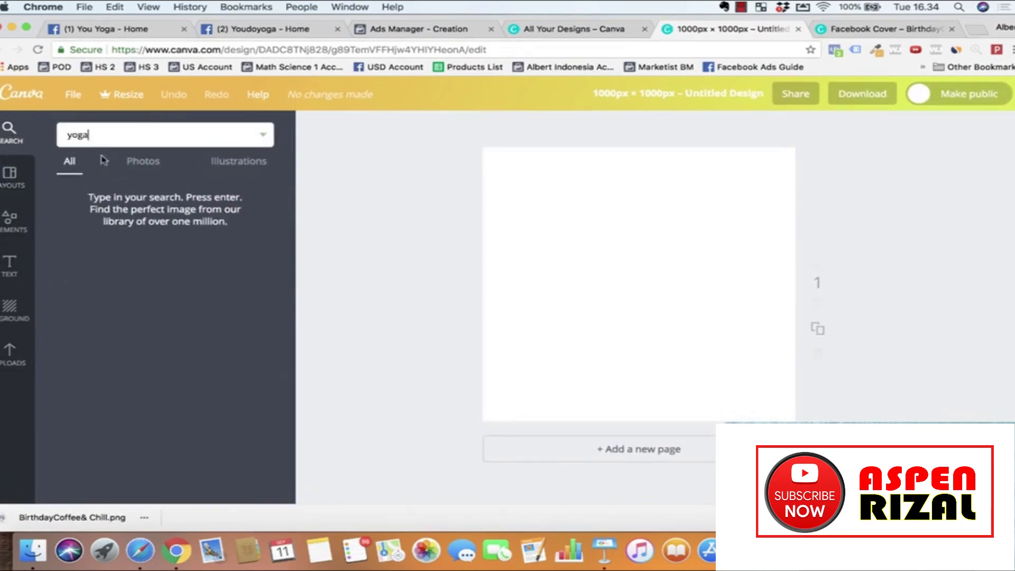
{"action": "key", "text": "Return"}
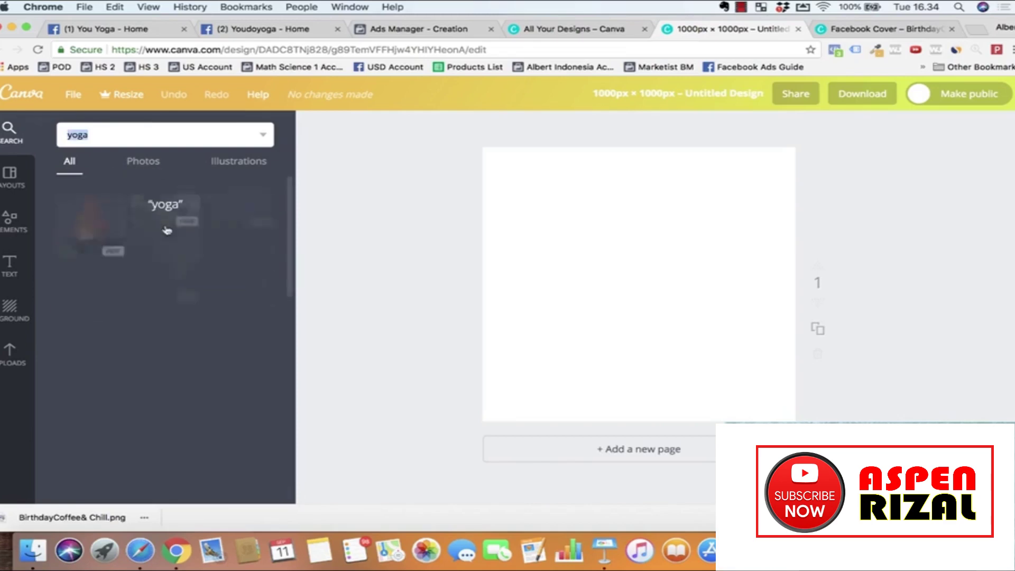
{"action": "scroll", "coordinate": [153, 313], "scroll_direction": "down", "scroll_amount": 2}
{"action": "scroll", "coordinate": [158, 328], "scroll_direction": "down", "scroll_amount": 5}
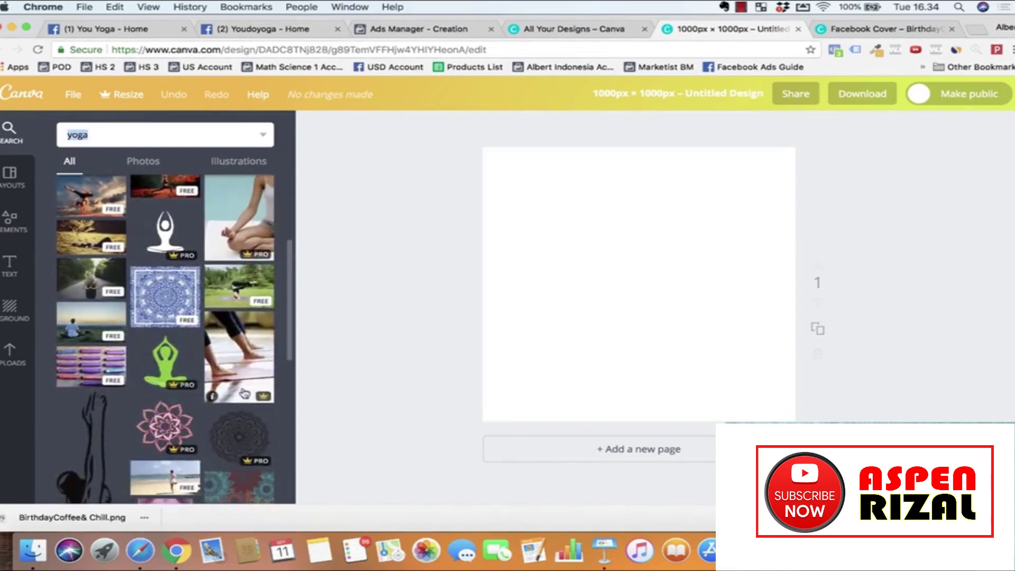
{"action": "scroll", "coordinate": [206, 398], "scroll_direction": "down", "scroll_amount": 5}
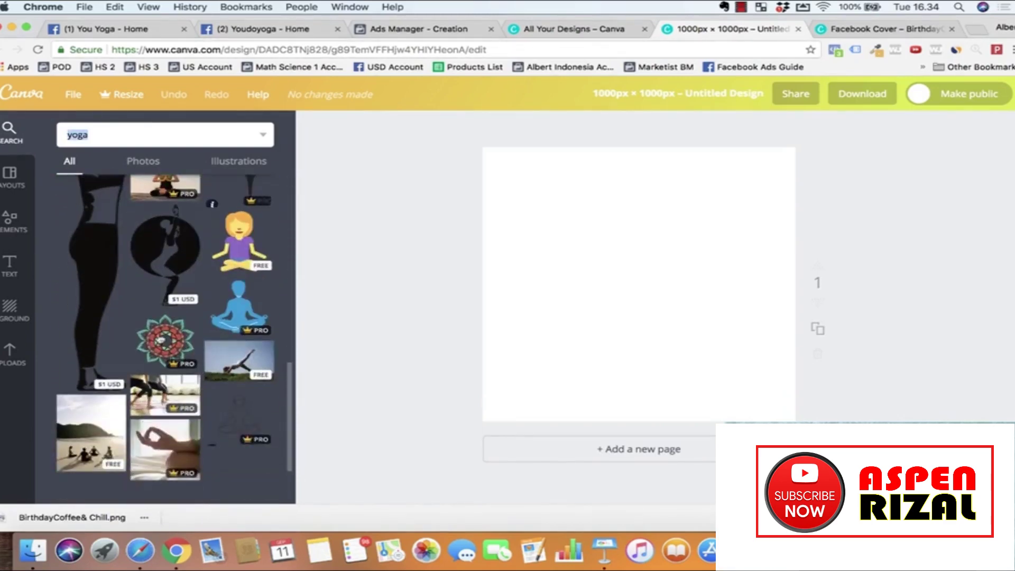
{"action": "scroll", "coordinate": [206, 370], "scroll_direction": "up", "scroll_amount": 15}
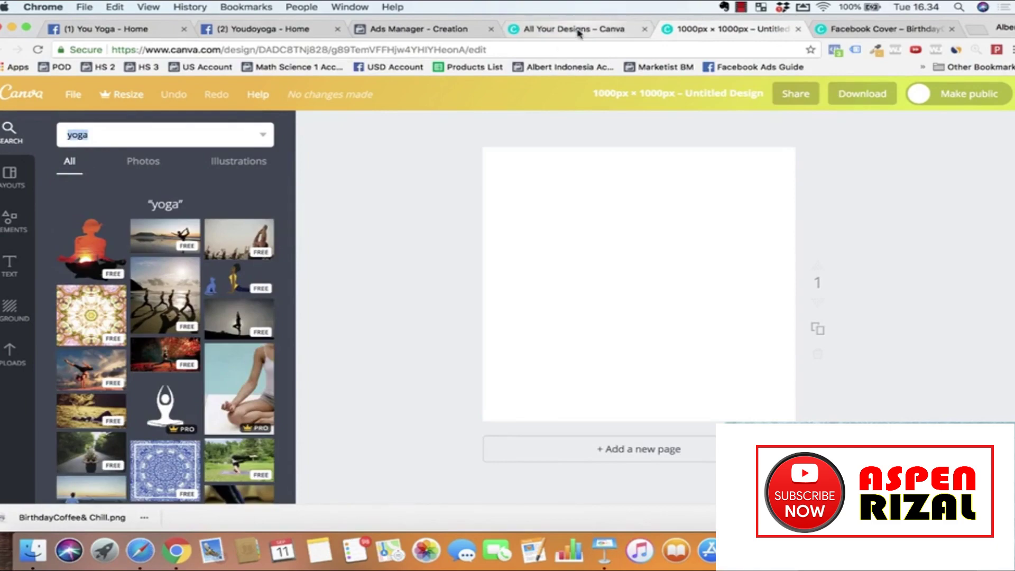
{"action": "left_click", "coordinate": [579, 31]}
Step: Upload youdoyoga facebook profile.jpg as the You Yoga page's new profile picture and save it
{"action": "left_click", "coordinate": [272, 29]}
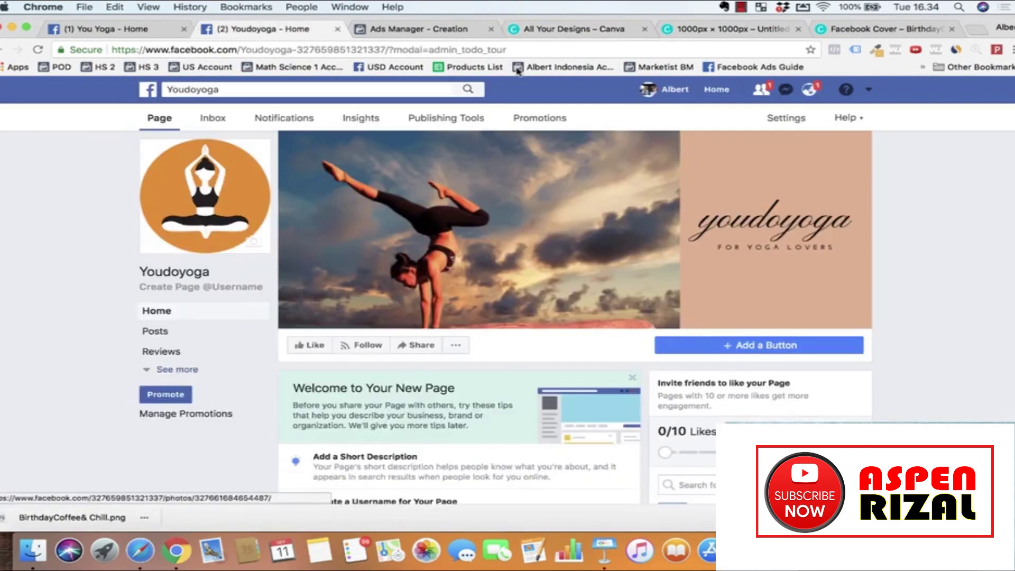
{"action": "left_click", "coordinate": [114, 28]}
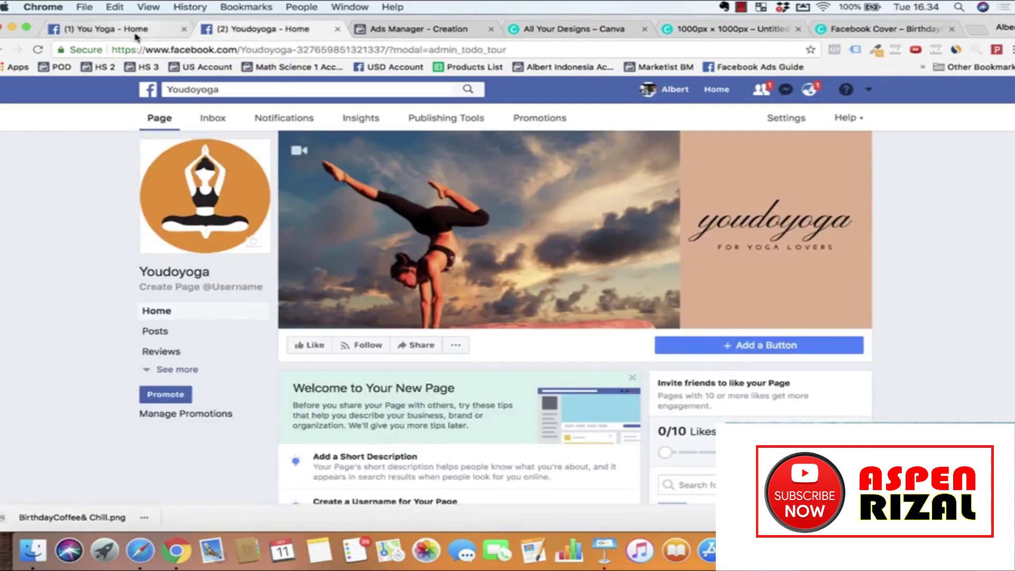
{"action": "mouse_move", "coordinate": [254, 243]}
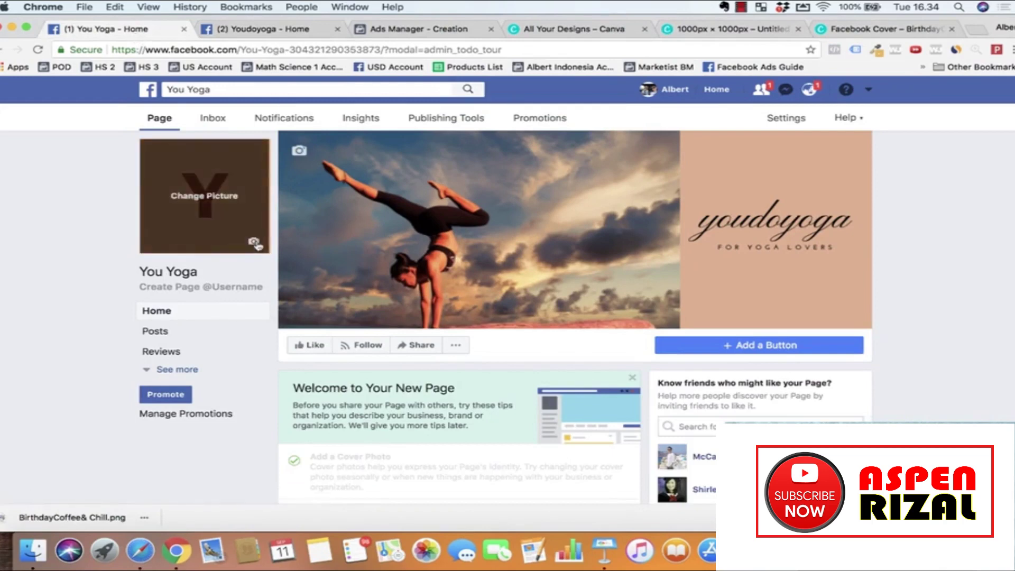
{"action": "left_click", "coordinate": [255, 243]}
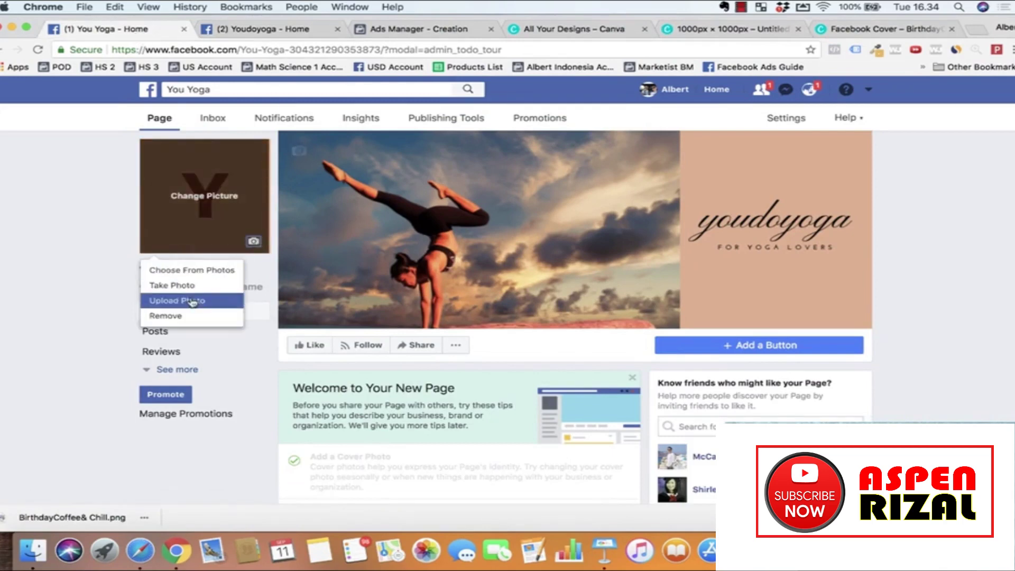
{"action": "left_click", "coordinate": [192, 301]}
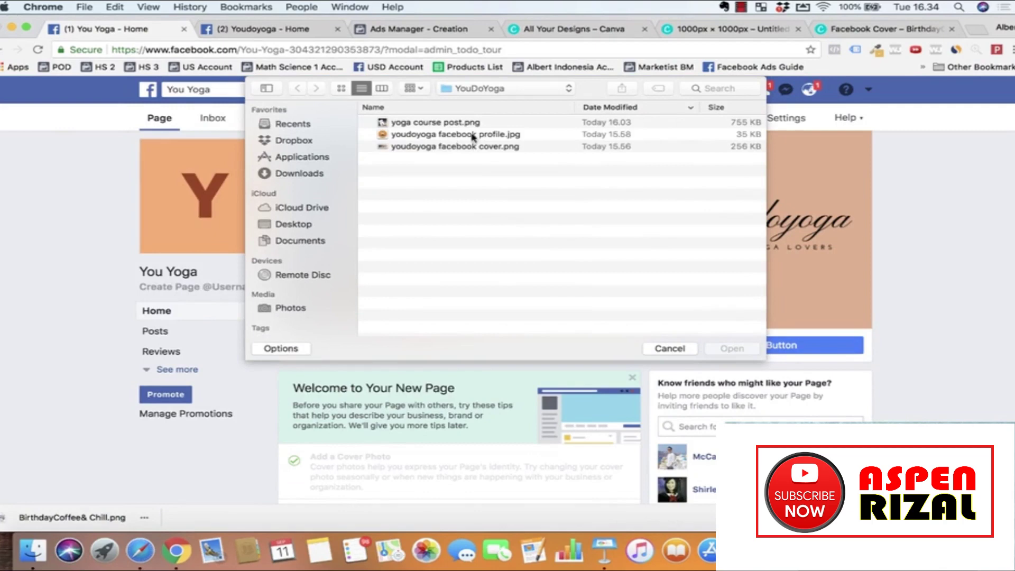
{"action": "left_click", "coordinate": [445, 135]}
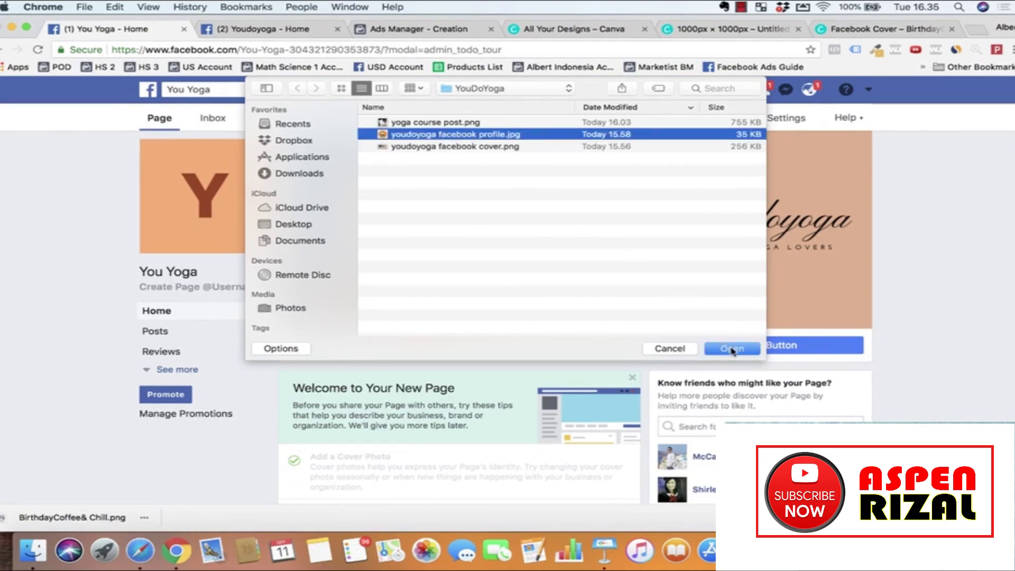
{"action": "left_click", "coordinate": [733, 349]}
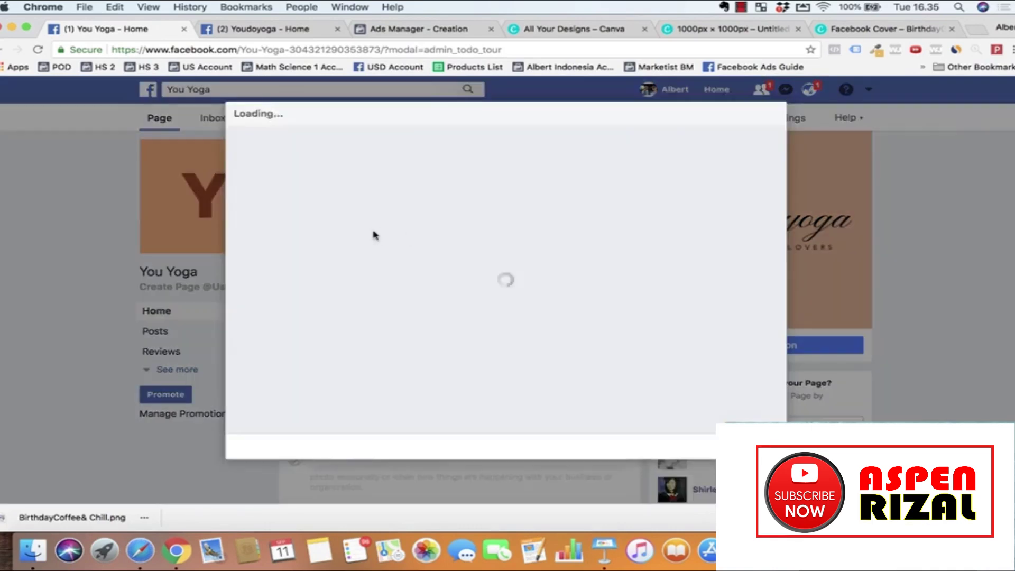
{"action": "mouse_move", "coordinate": [456, 447]}
{"action": "left_mouse_down"}
{"action": "mouse_move", "coordinate": [526, 448]}
{"action": "mouse_move", "coordinate": [452, 448]}
{"action": "left_mouse_up"}
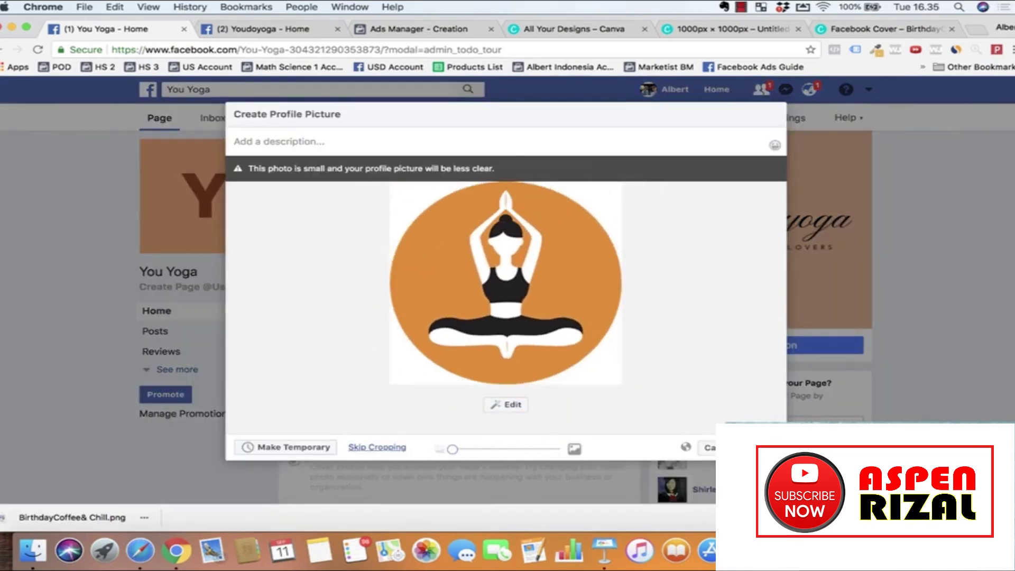
{"action": "left_click", "coordinate": [753, 447]}
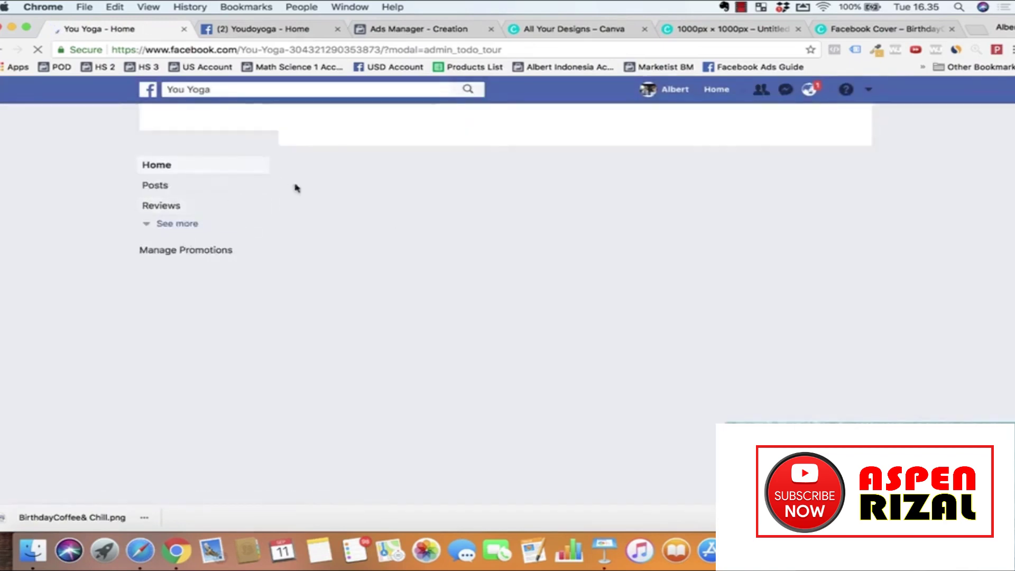
{"action": "scroll", "coordinate": [405, 356], "scroll_direction": "down", "scroll_amount": 5}
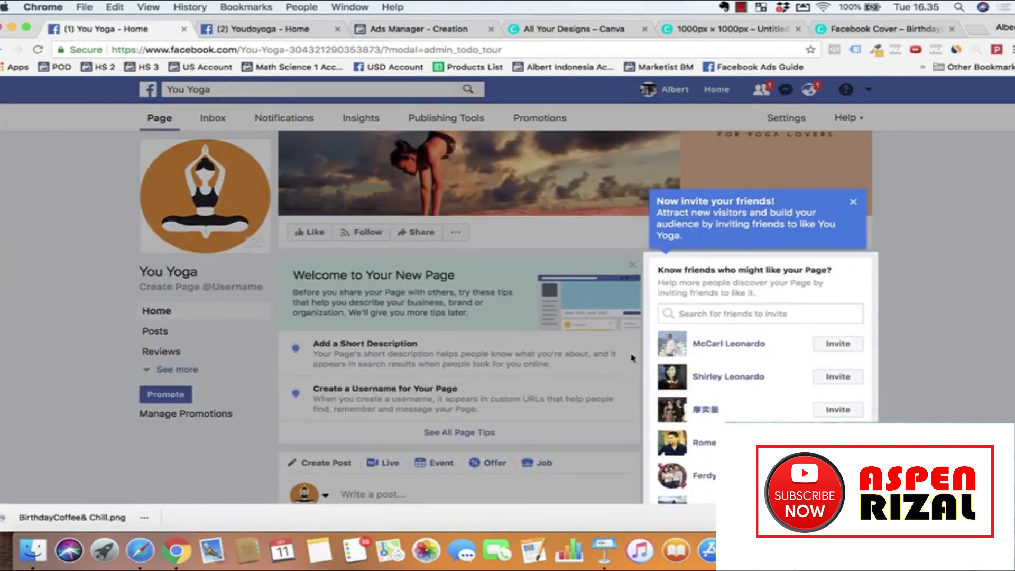
Step: Dismiss the invite-friends tip and scroll down the You Yoga timeline past the profile-picture post
{"action": "left_click", "coordinate": [855, 204]}
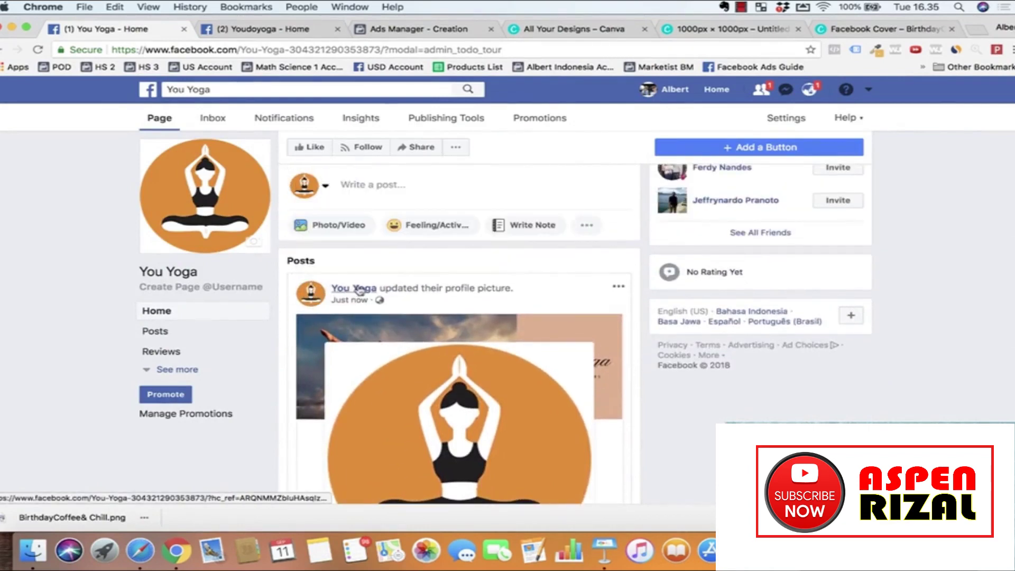
{"action": "mouse_move", "coordinate": [351, 288]}
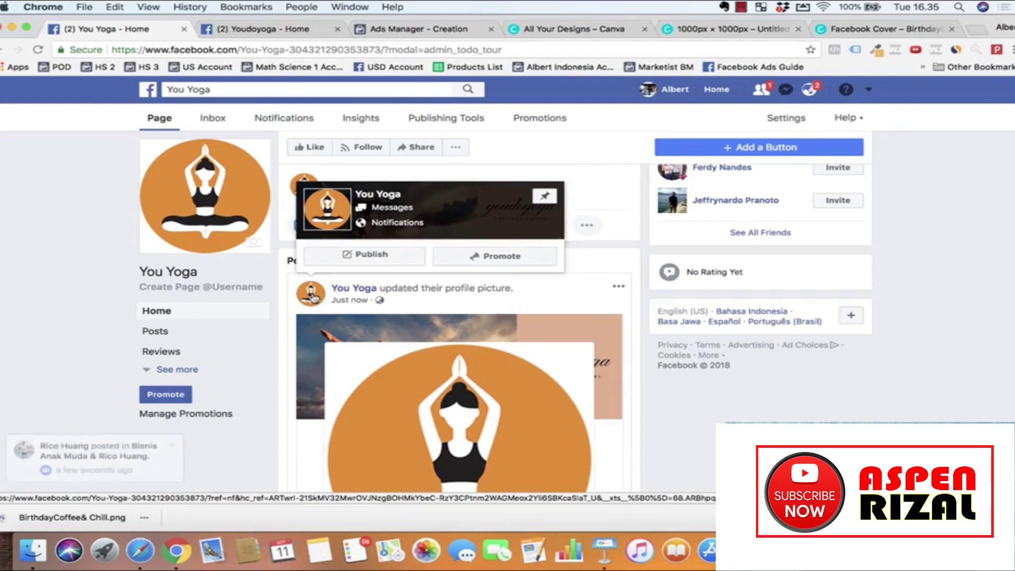
{"action": "scroll", "coordinate": [330, 303], "scroll_direction": "down", "scroll_amount": 5}
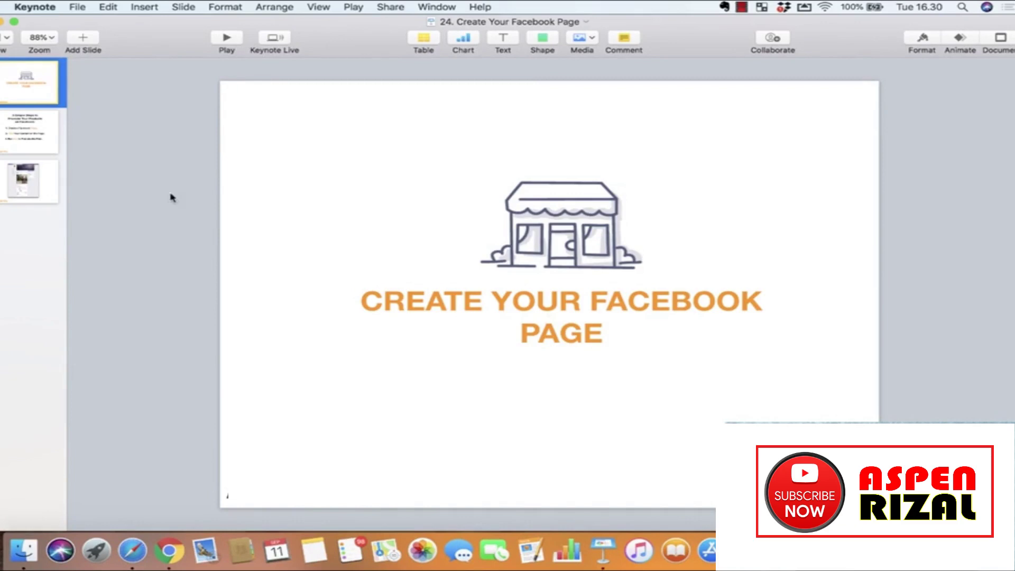
Step: Move the Keynote deck from the 3 Simple Steps slide to the Facebook screenshot slide, then return to Chrome
{"action": "left_click", "coordinate": [46, 131]}
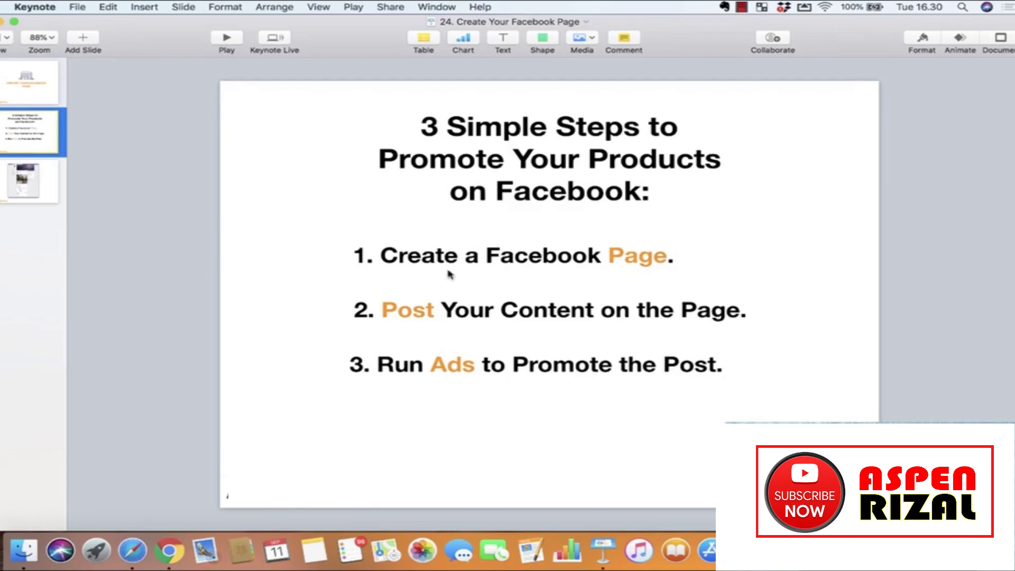
{"action": "double_click", "coordinate": [647, 263]}
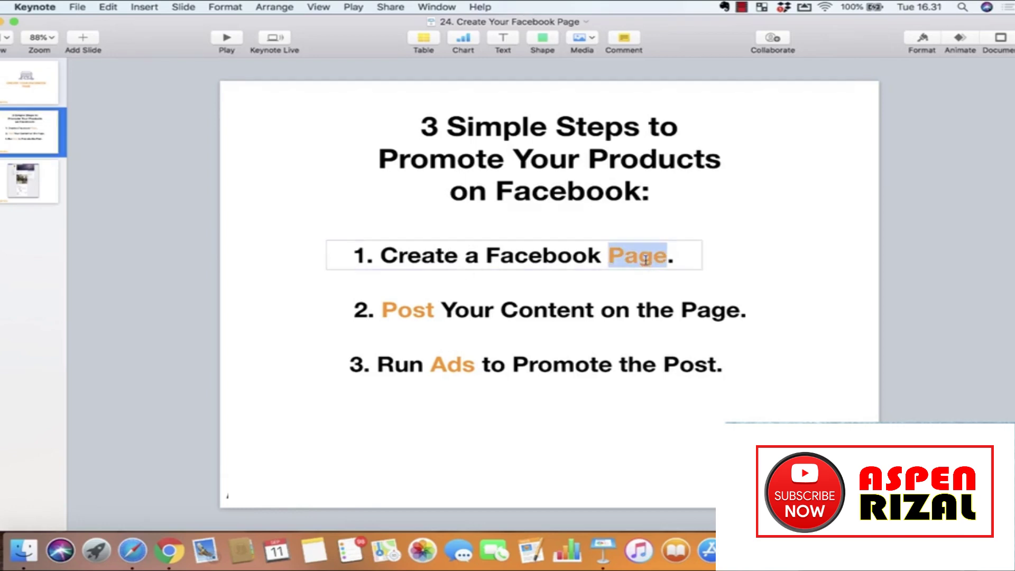
{"action": "double_click", "coordinate": [409, 310]}
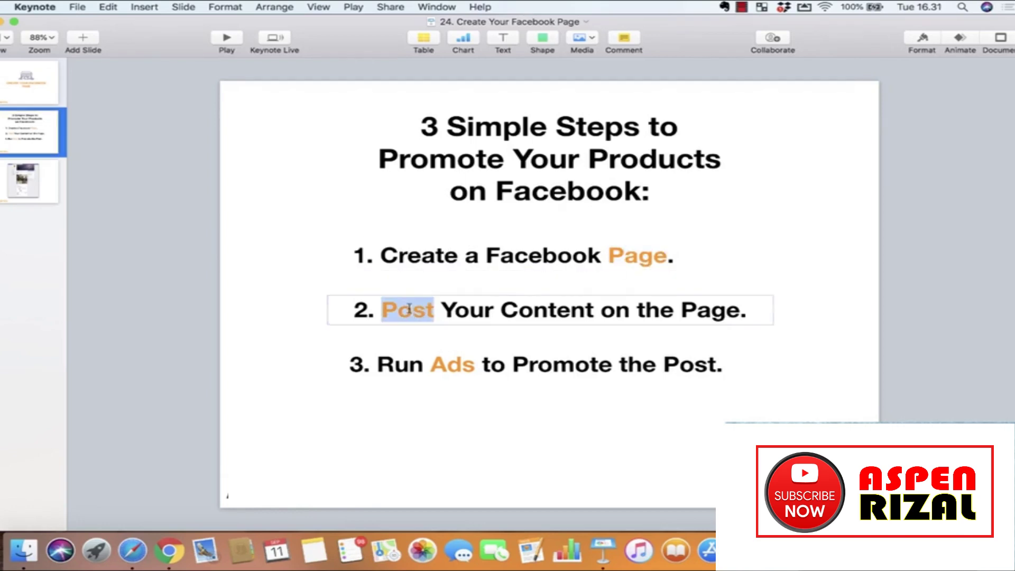
{"action": "left_click", "coordinate": [459, 364]}
{"action": "left_click", "coordinate": [495, 438]}
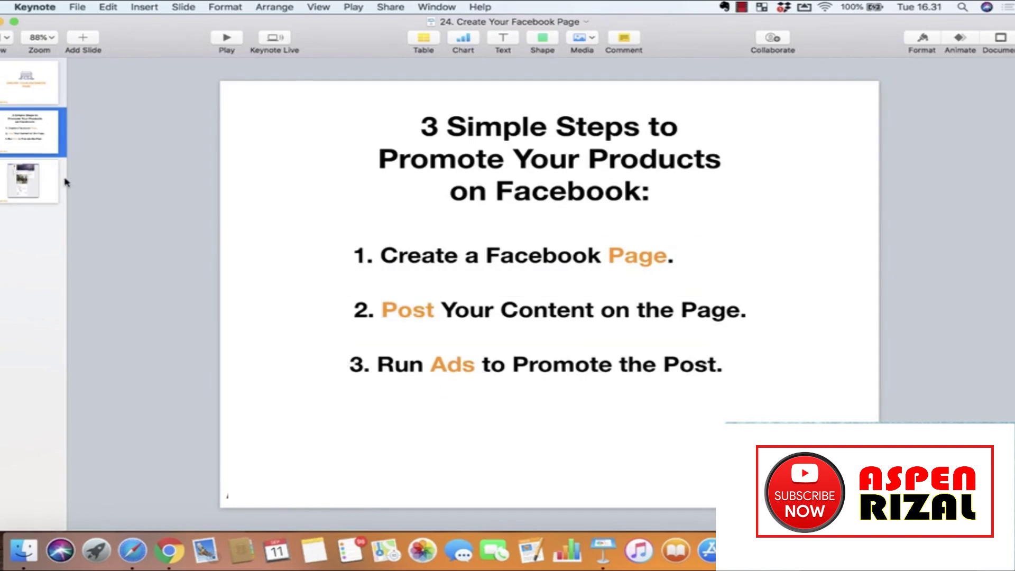
{"action": "key", "text": "Down"}
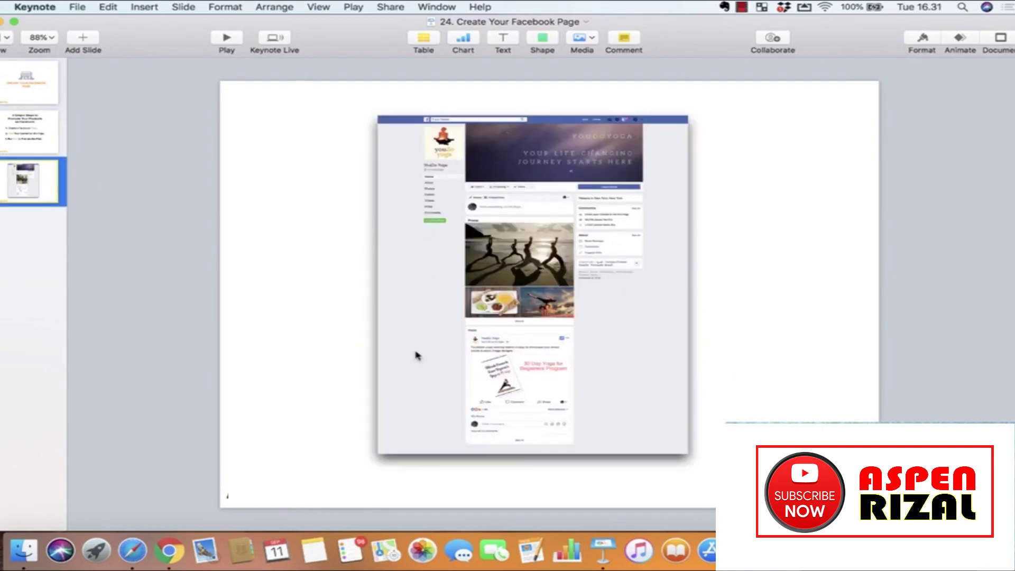
{"action": "left_click", "coordinate": [170, 552]}
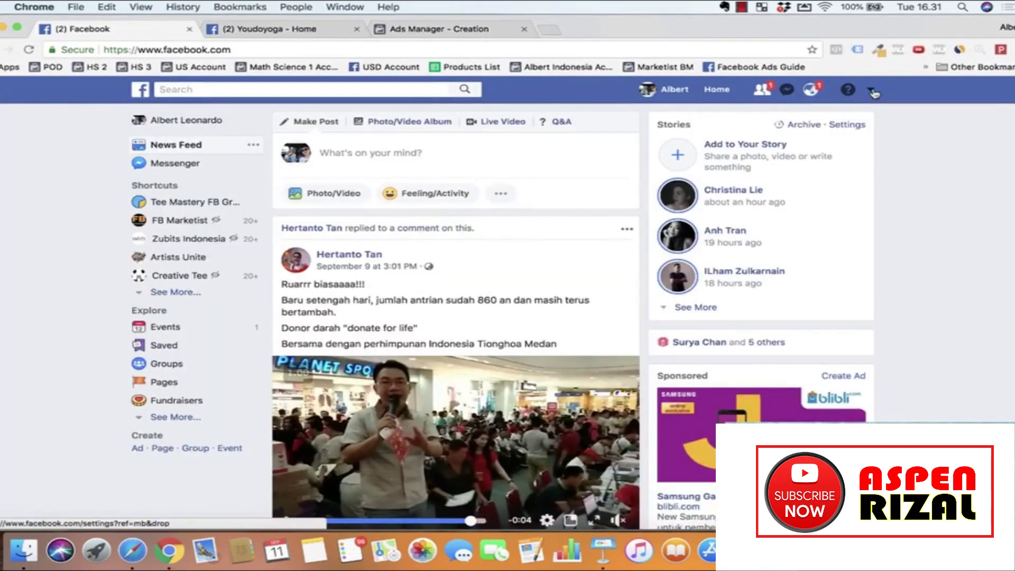
Step: Start creating a new Business or Brand Facebook Page from the account menu
{"action": "left_click", "coordinate": [871, 90]}
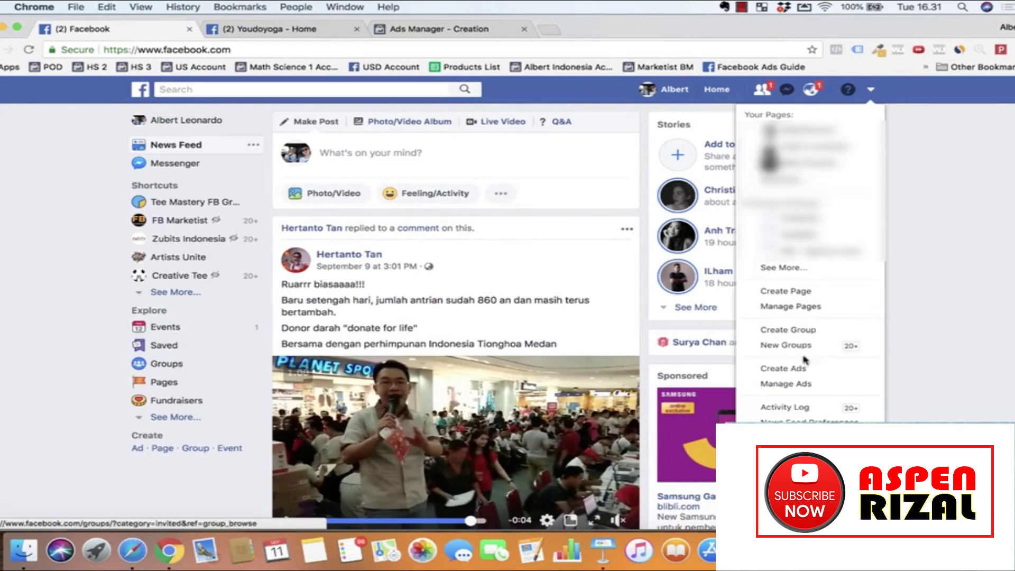
{"action": "left_click", "coordinate": [816, 298]}
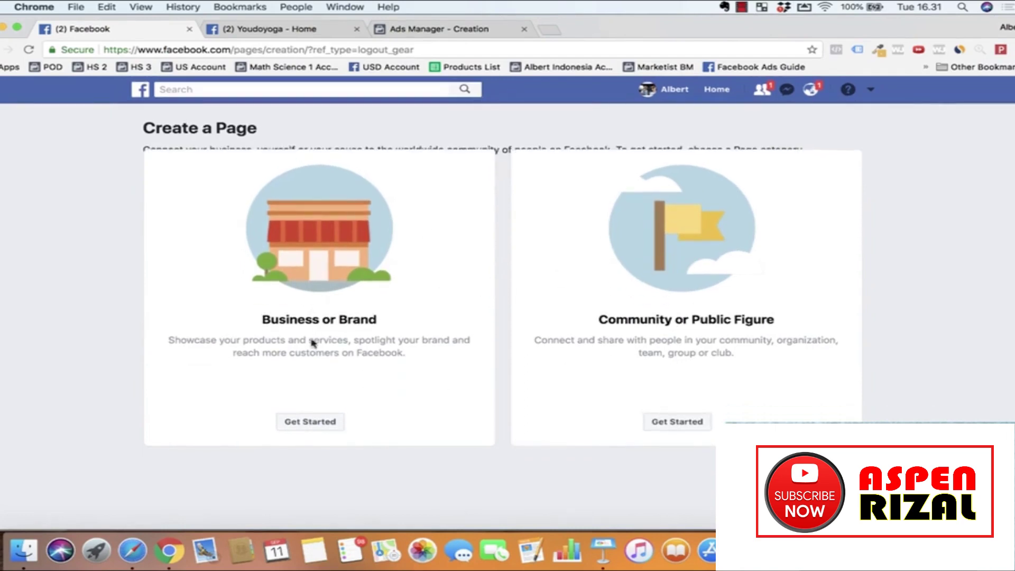
{"action": "left_click", "coordinate": [310, 422]}
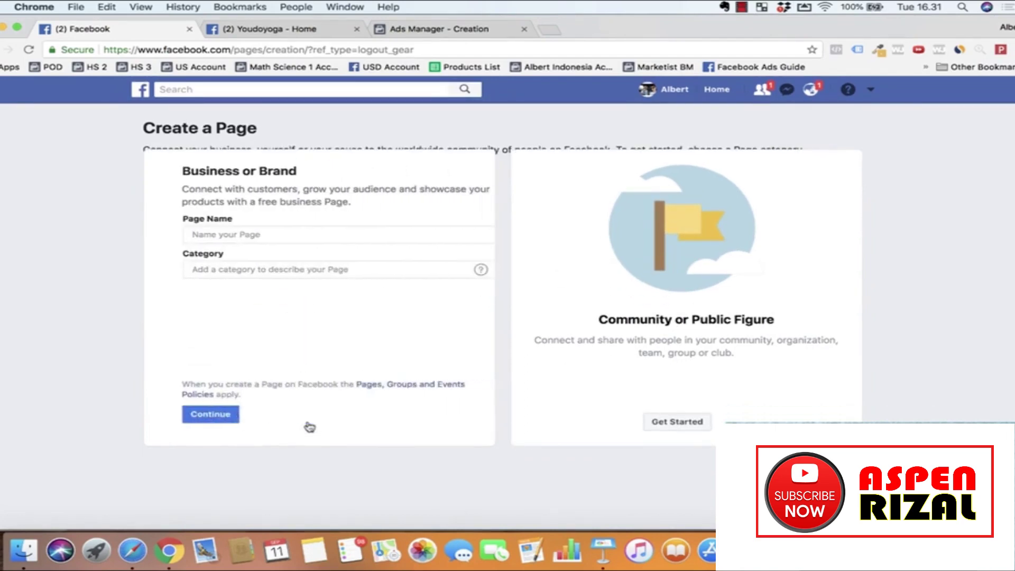
Step: Enter the page name, choose Brand as the category, and submit the page details
{"action": "left_click", "coordinate": [215, 233]}
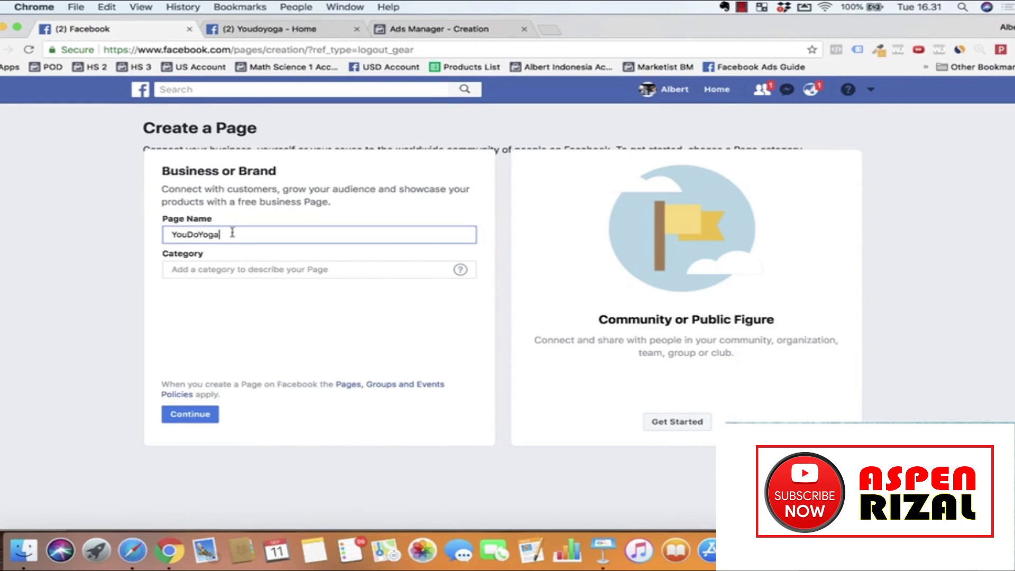
{"action": "left_click", "coordinate": [217, 271]}
{"action": "type", "text": "brand"}
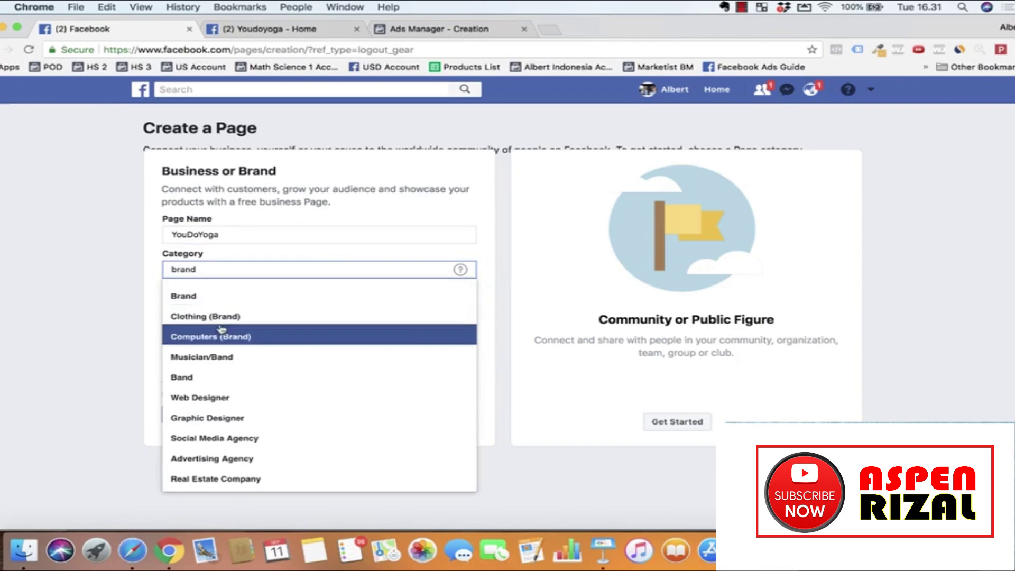
{"action": "left_click", "coordinate": [218, 296]}
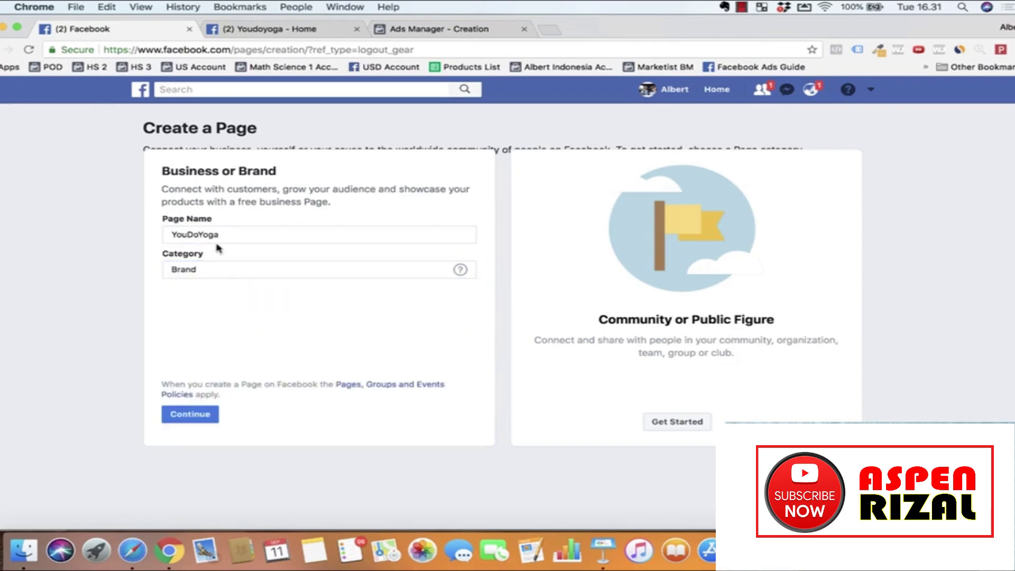
{"action": "left_click", "coordinate": [199, 414]}
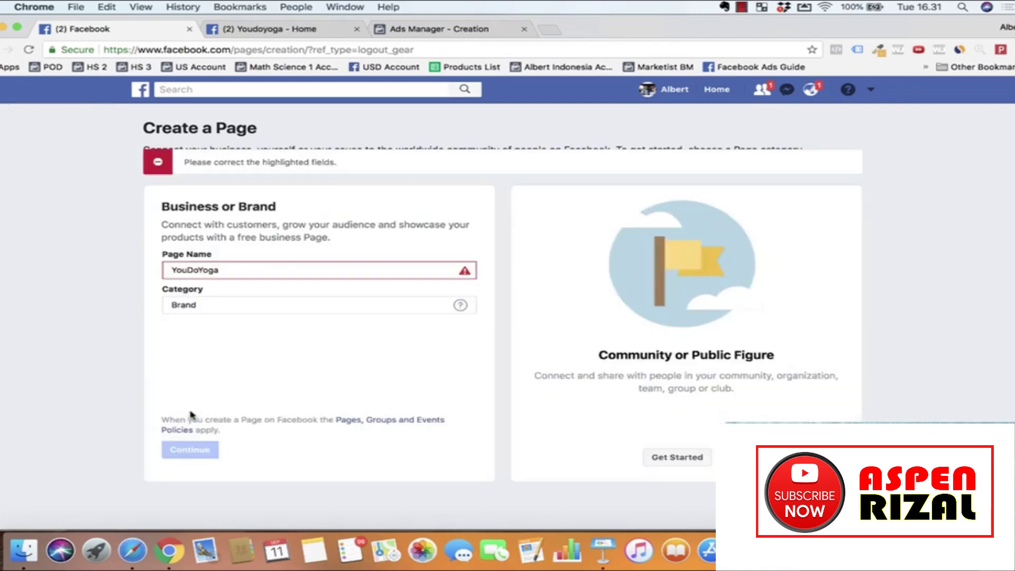
Step: Shorten the rejected duplicate name to 'You Yoga' and resubmit the page
{"action": "left_click", "coordinate": [256, 271]}
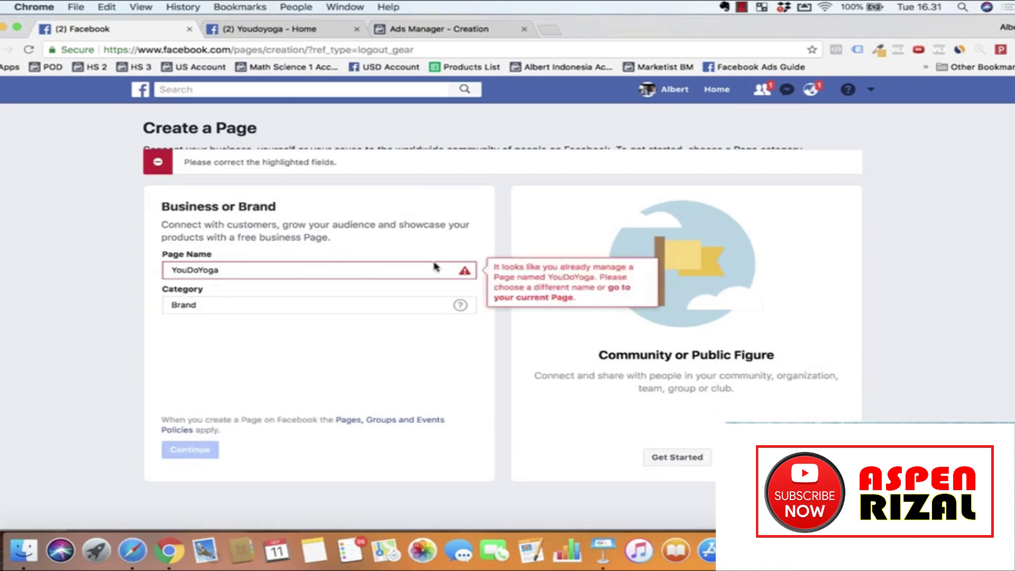
{"action": "mouse_move", "coordinate": [458, 274]}
{"action": "left_click", "coordinate": [218, 270]}
{"action": "key", "text": "BackSpace"}
{"action": "key", "text": "BackSpace"}
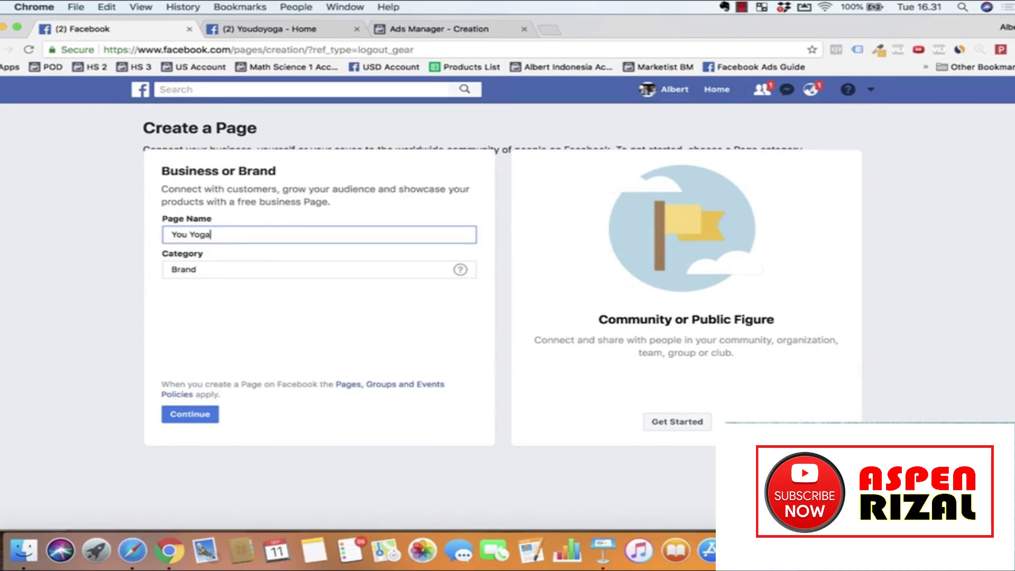
{"action": "left_click", "coordinate": [191, 416]}
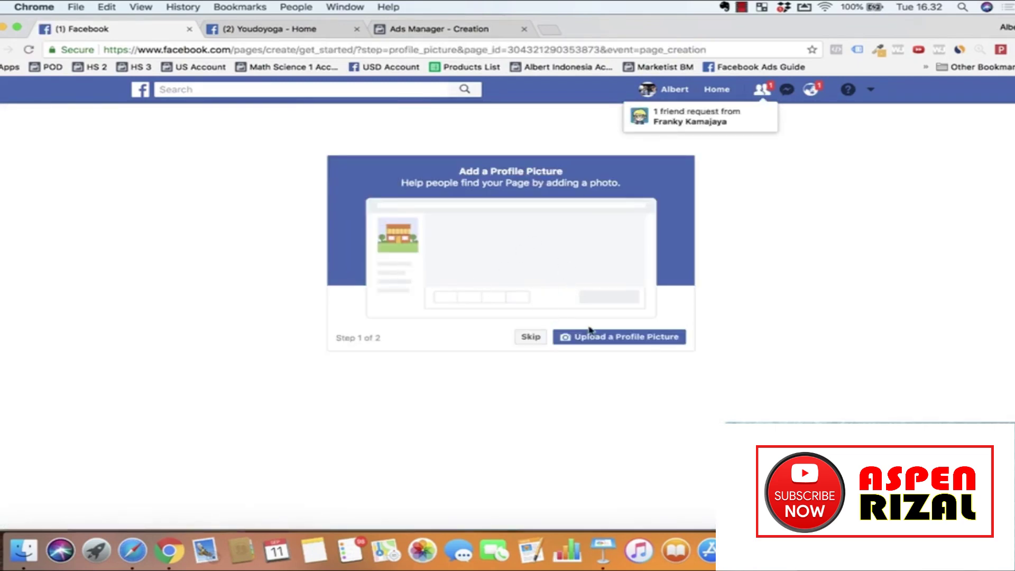
Step: Skip the profile picture and cover photo steps, then look over the new page
{"action": "left_click", "coordinate": [526, 336]}
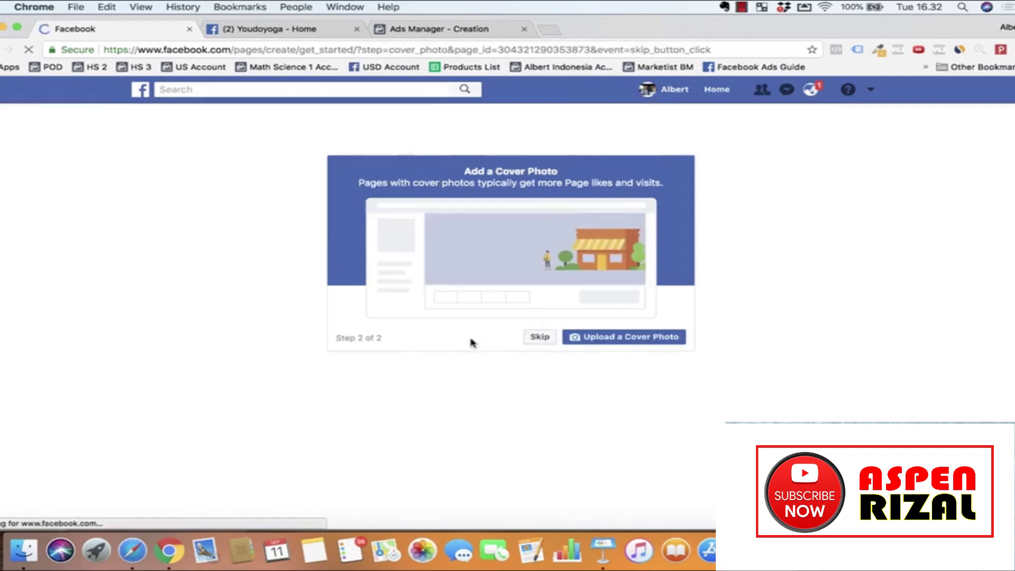
{"action": "left_click", "coordinate": [537, 338]}
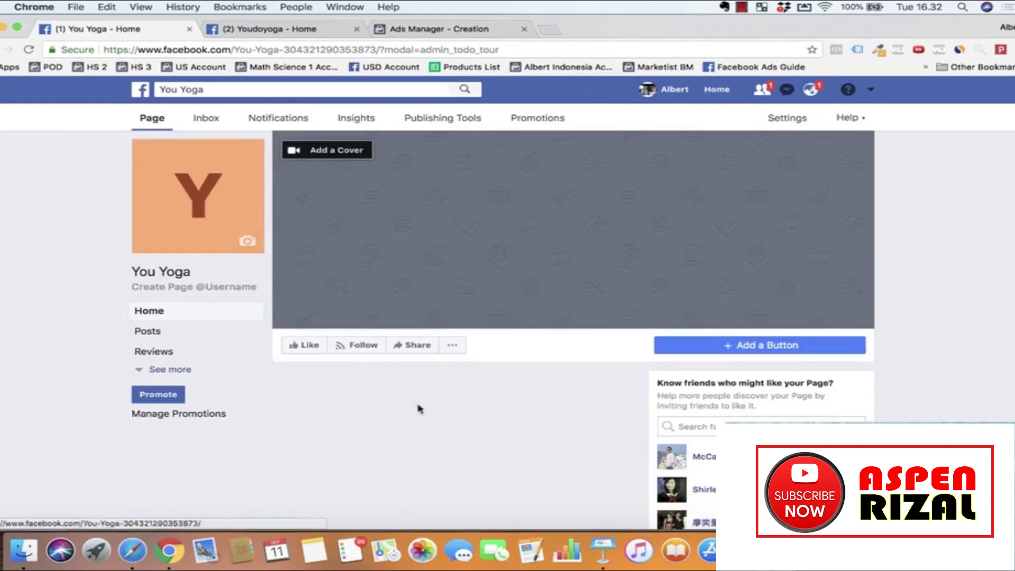
{"action": "scroll", "coordinate": [323, 318], "scroll_direction": "down", "scroll_amount": 1}
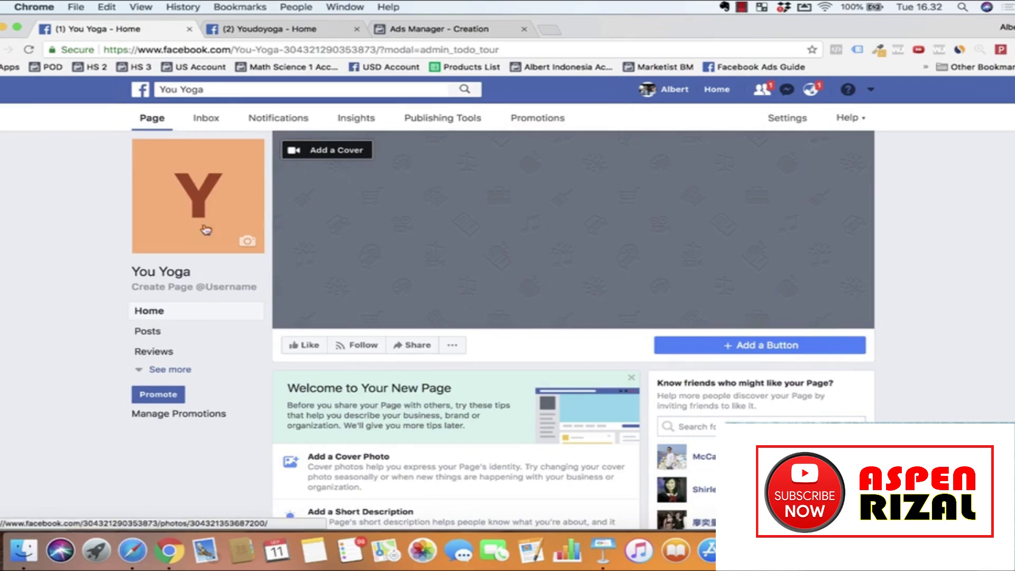
{"action": "scroll", "coordinate": [410, 335], "scroll_direction": "down", "scroll_amount": 1}
{"action": "scroll", "coordinate": [412, 198], "scroll_direction": "up", "scroll_amount": 1}
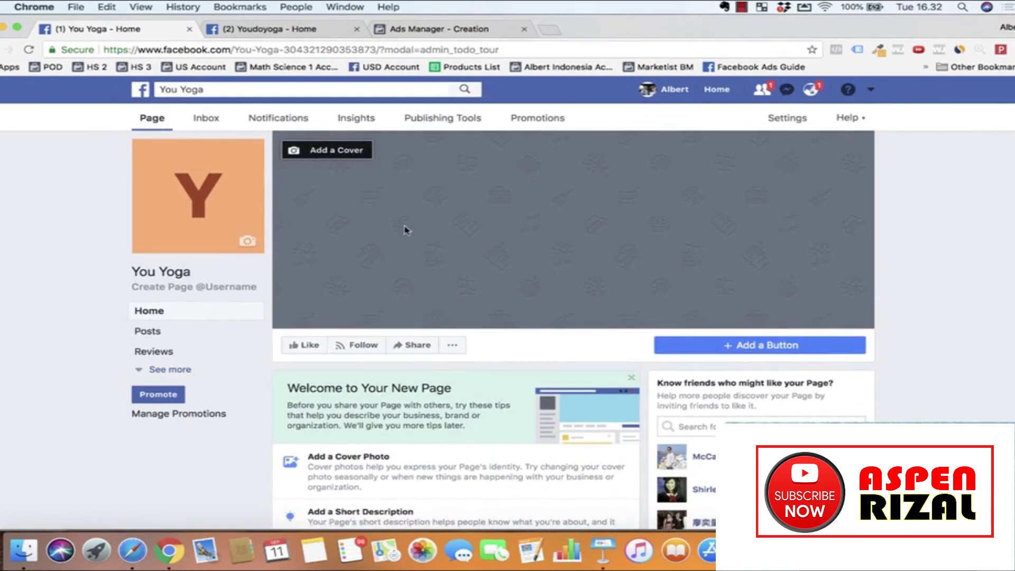
Step: Load canva.com in a new tab and start a Facebook Cover design
{"action": "left_click", "coordinate": [554, 31]}
{"action": "type", "text": "canva.com"}
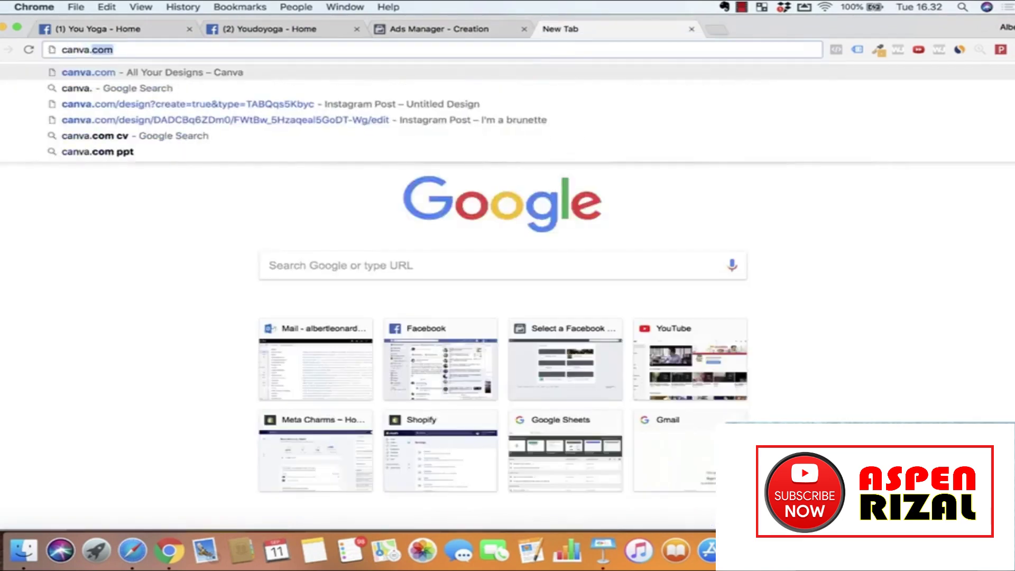
{"action": "key", "text": "Return"}
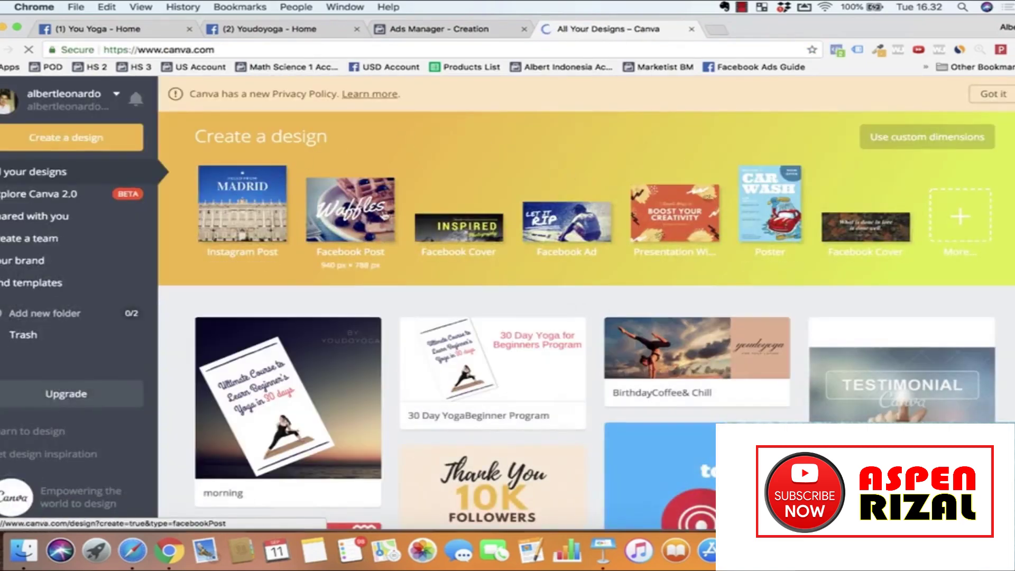
{"action": "left_click", "coordinate": [478, 235]}
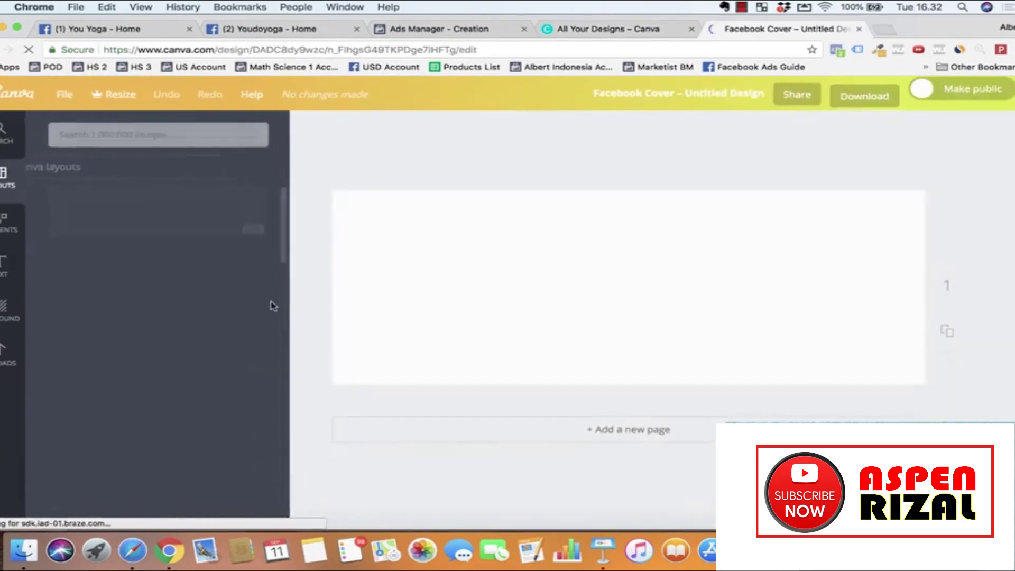
Step: Apply the Birthday Coffee & Chill layout and place a handstand yoga photo as the background
{"action": "scroll", "coordinate": [163, 292], "scroll_direction": "down", "scroll_amount": 10}
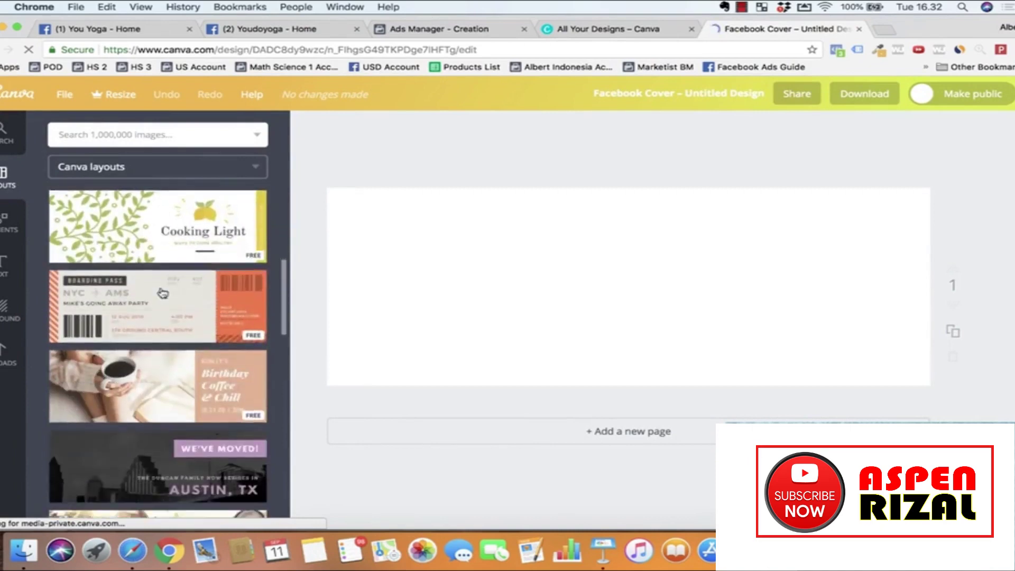
{"action": "scroll", "coordinate": [163, 293], "scroll_direction": "down", "scroll_amount": 2}
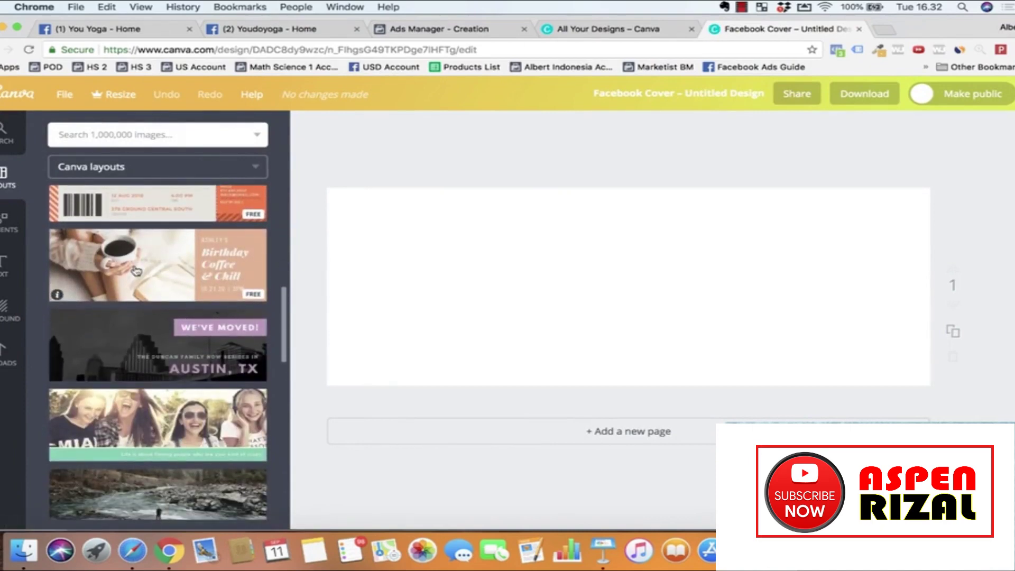
{"action": "left_click", "coordinate": [136, 271]}
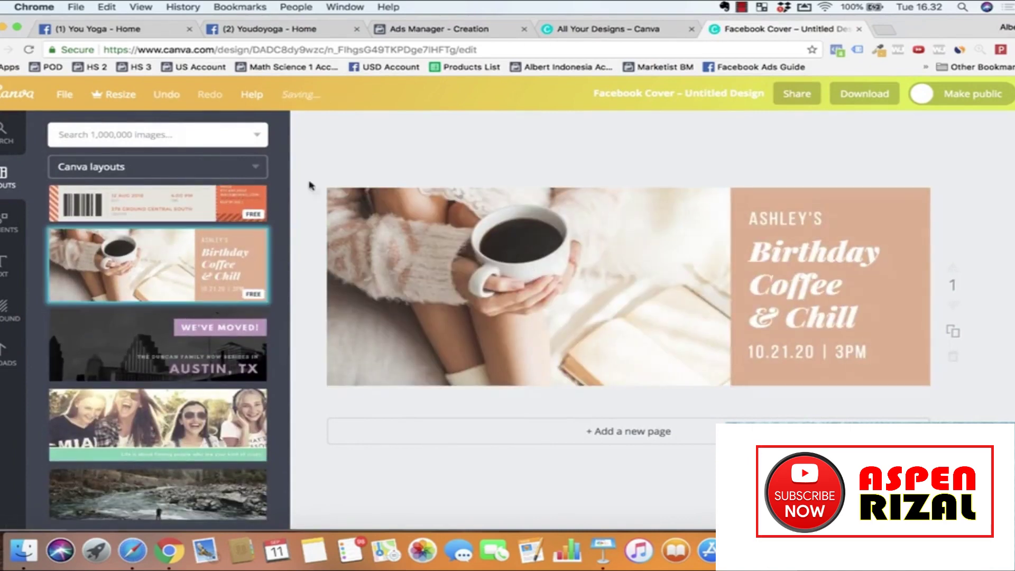
{"action": "left_click", "coordinate": [141, 135]}
{"action": "type", "text": "yoga"}
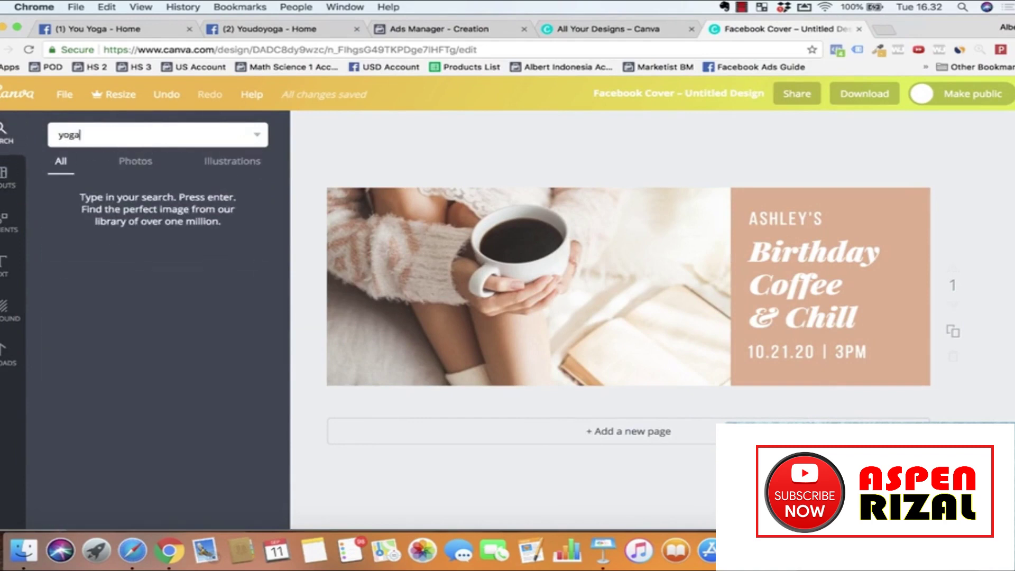
{"action": "key", "text": "Return"}
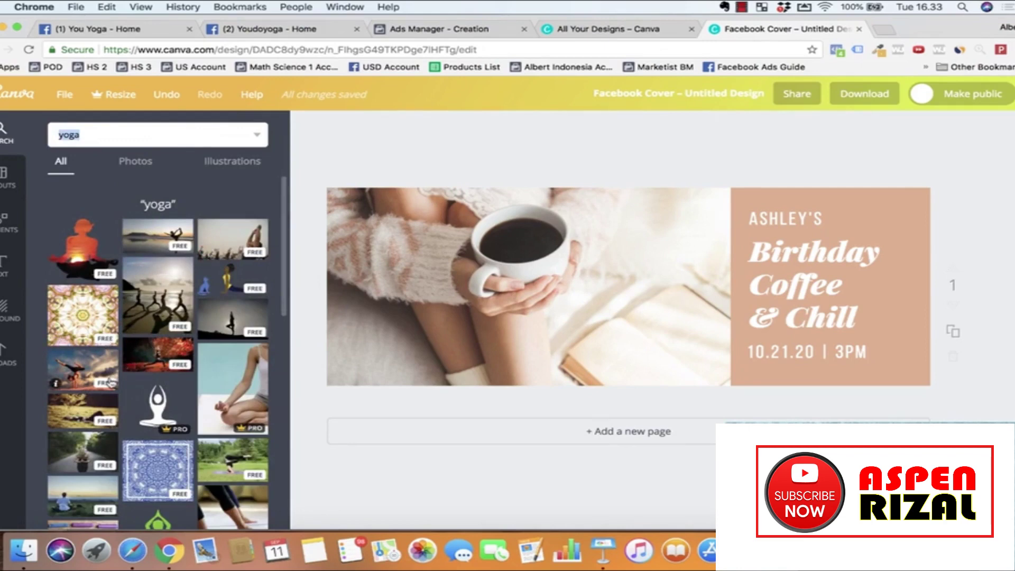
{"action": "left_click_drag", "start_coordinate": [78, 373], "coordinate": [438, 317]}
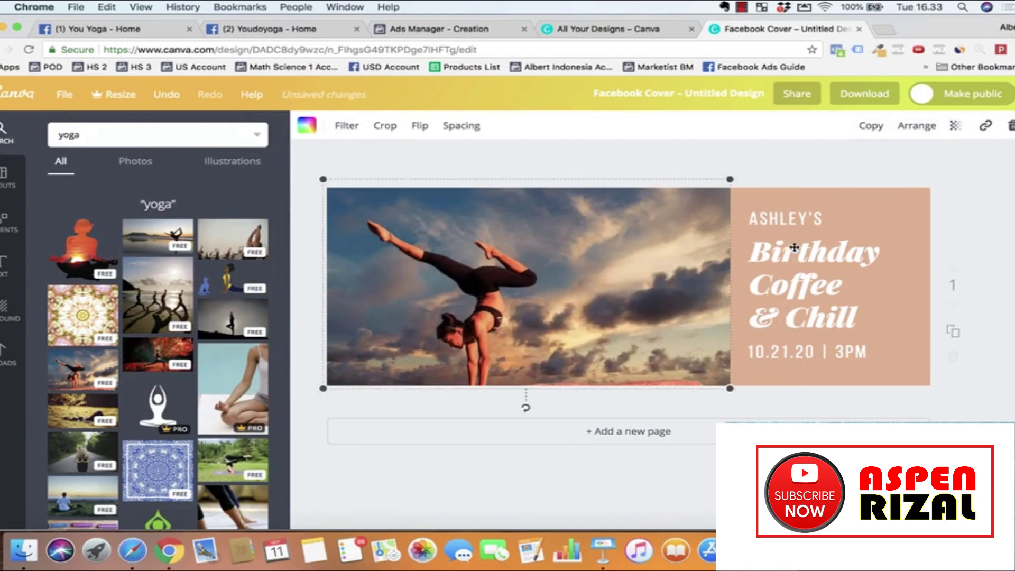
Step: Delete the ASHLEY'S, Birthday Coffee & Chill, and 10.21.20 | 3PM texts from the peach panel
{"action": "left_click", "coordinate": [792, 244]}
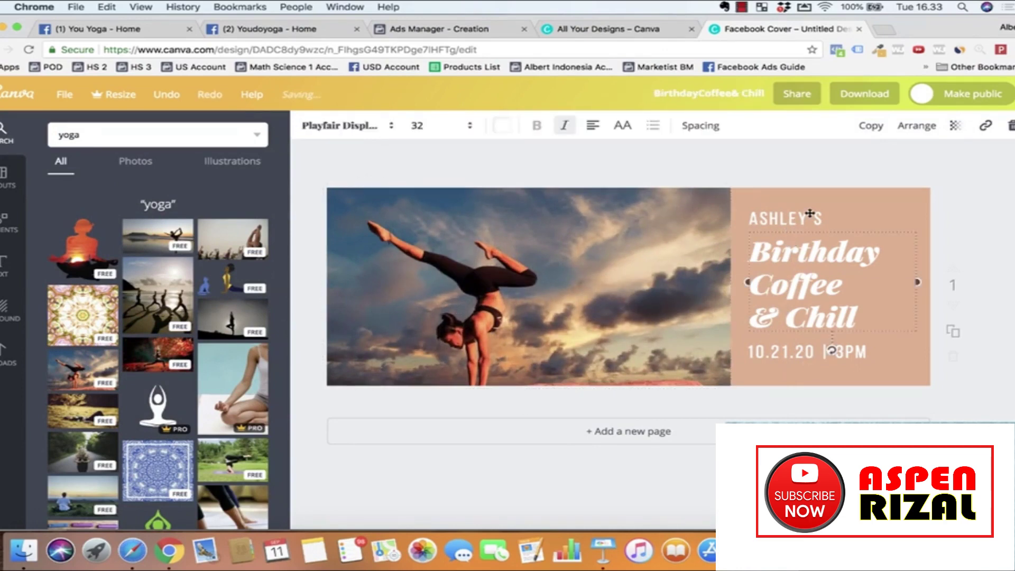
{"action": "left_click", "coordinate": [786, 220]}
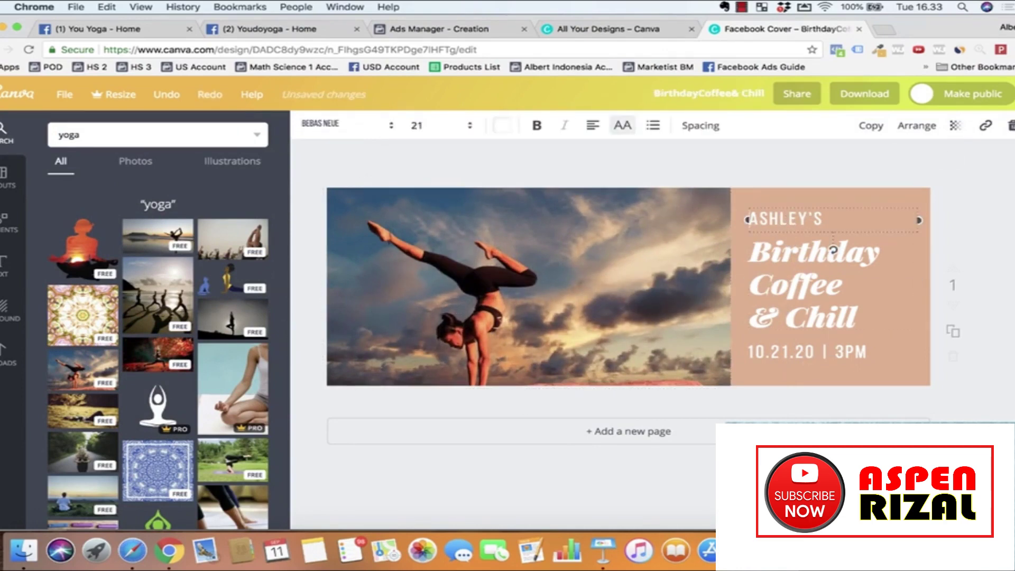
{"action": "key", "text": "BackSpace"}
{"action": "left_click", "coordinate": [798, 251]}
{"action": "key", "text": "BackSpace"}
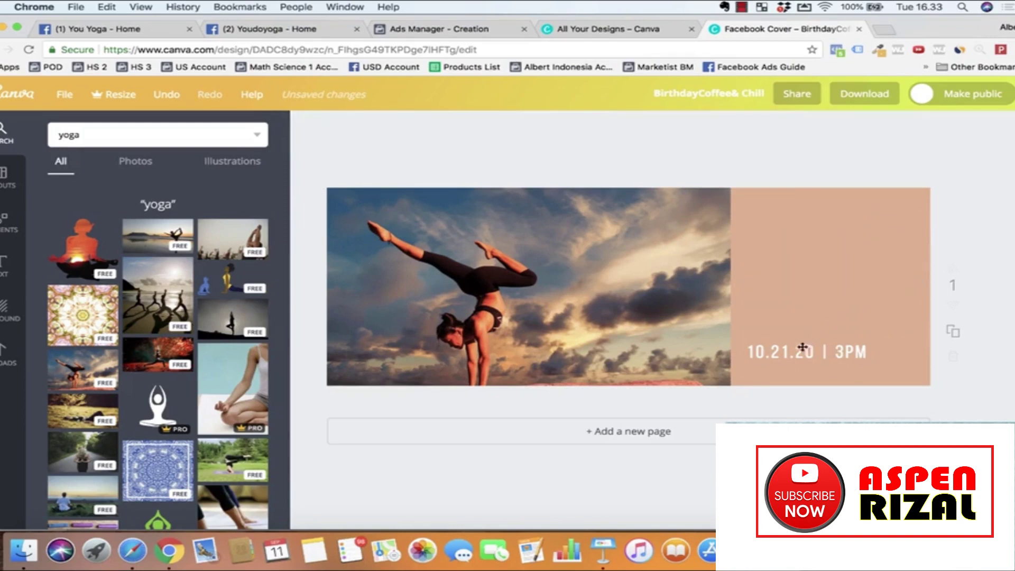
{"action": "left_click", "coordinate": [810, 338]}
{"action": "key", "text": "BackSpace"}
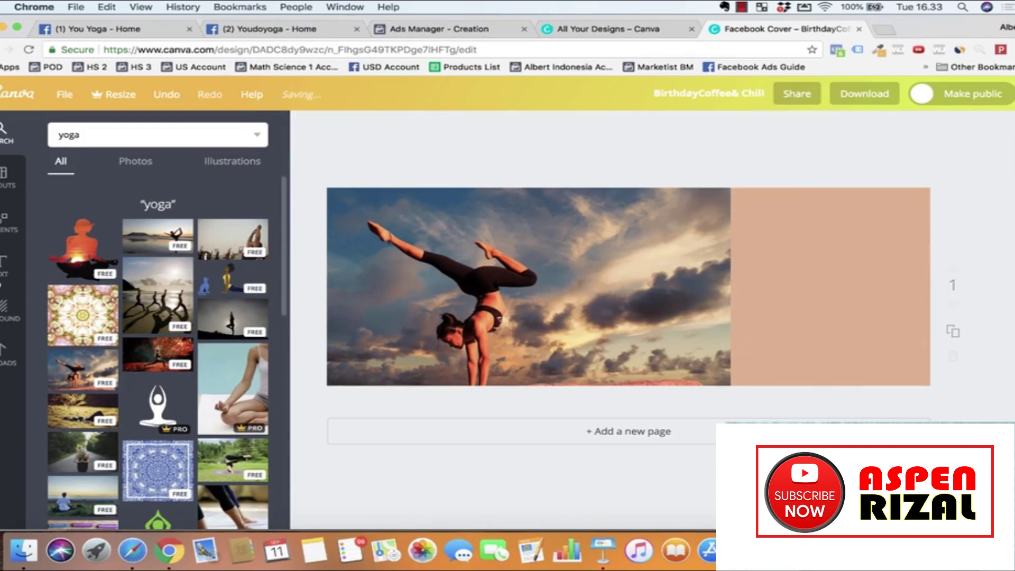
{"action": "left_click", "coordinate": [7, 257]}
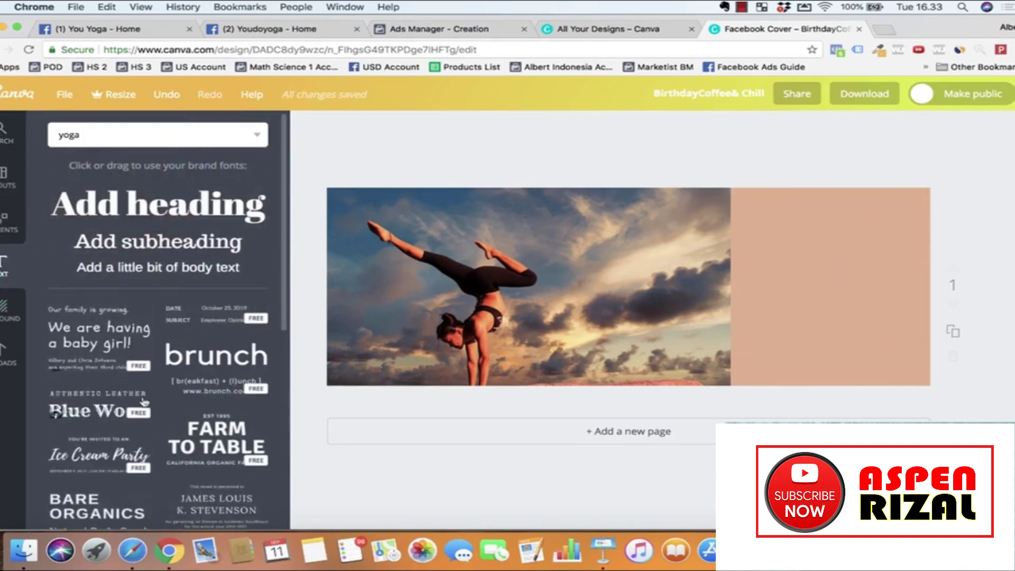
Step: Add the Bare Organics text template to the peach panel and retype it as YOUDOYOGA / For Yoga Lovers
{"action": "scroll", "coordinate": [143, 400], "scroll_direction": "down", "scroll_amount": 3}
{"action": "scroll", "coordinate": [143, 400], "scroll_direction": "down", "scroll_amount": 2}
{"action": "left_click", "coordinate": [87, 371]}
{"action": "left_click_drag", "start_coordinate": [539, 280], "coordinate": [811, 252]}
{"action": "double_click", "coordinate": [795, 253]}
{"action": "key", "text": "super+a"}
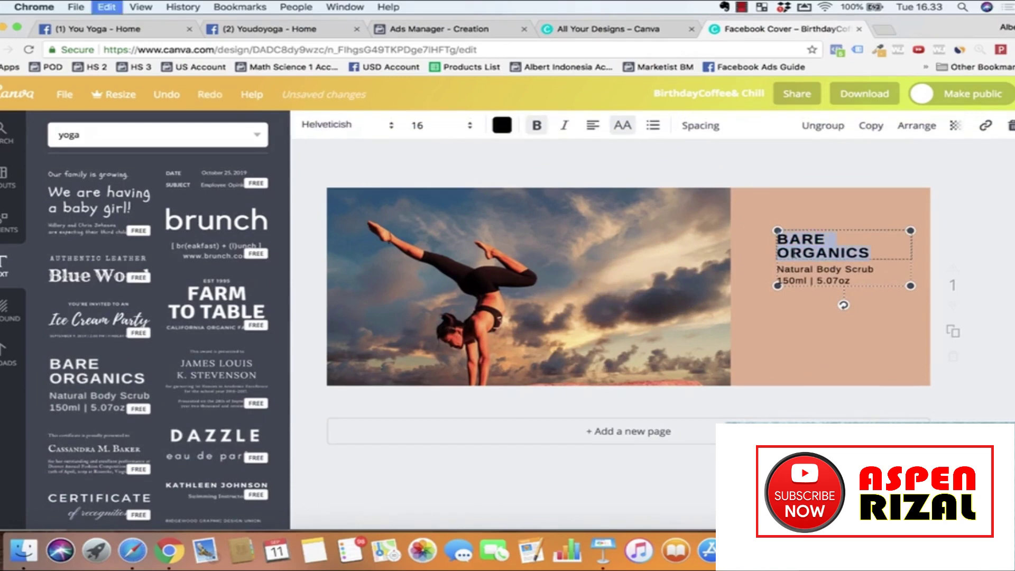
{"action": "type", "text": "bo"}
{"action": "key", "text": "BackSpace"}
{"action": "key", "text": "BackSpace"}
{"action": "type", "text": "YOUDOYOUGA"}
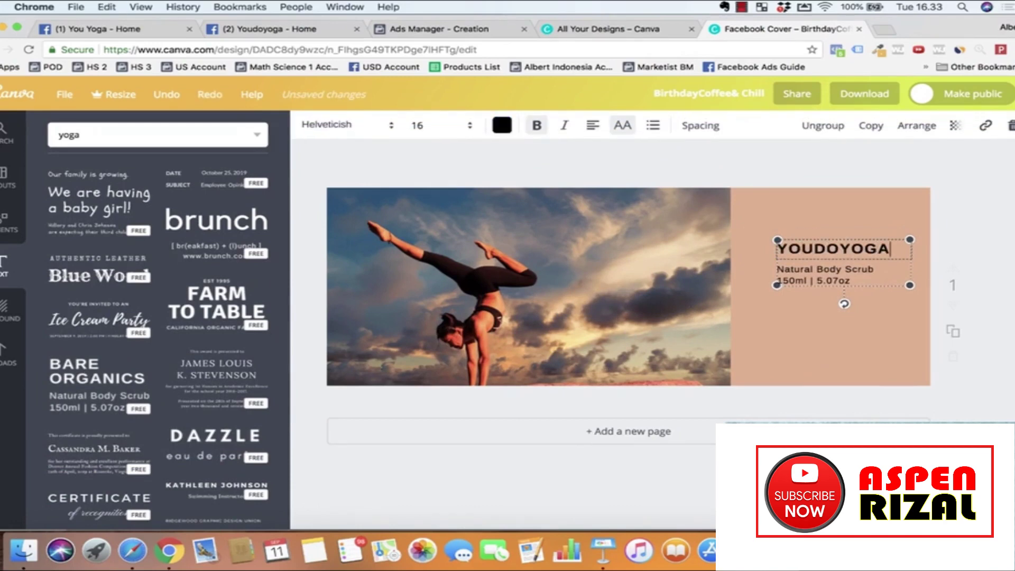
{"action": "left_click", "coordinate": [832, 268]}
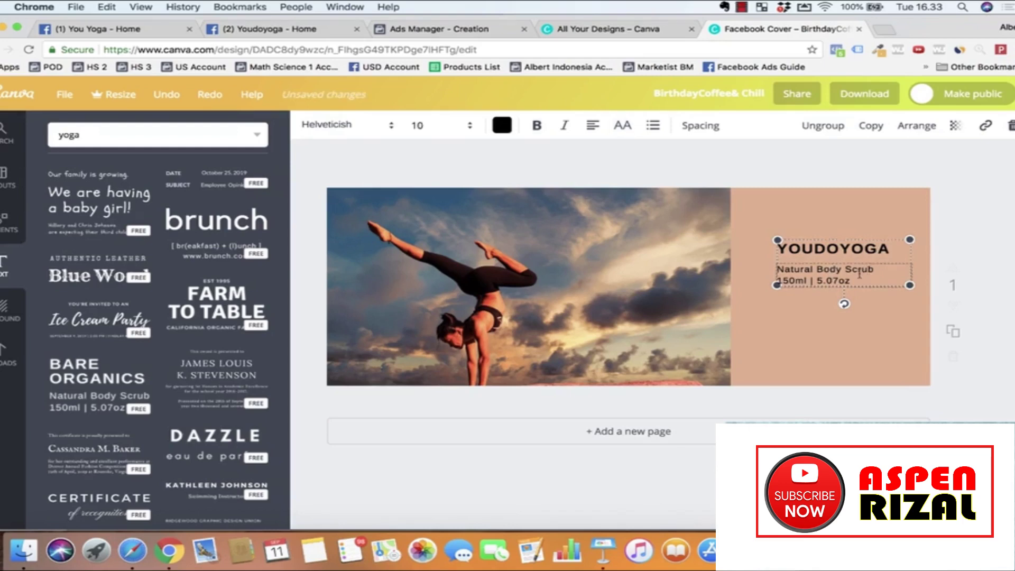
{"action": "type", "text": "For Yoga Lovers"}
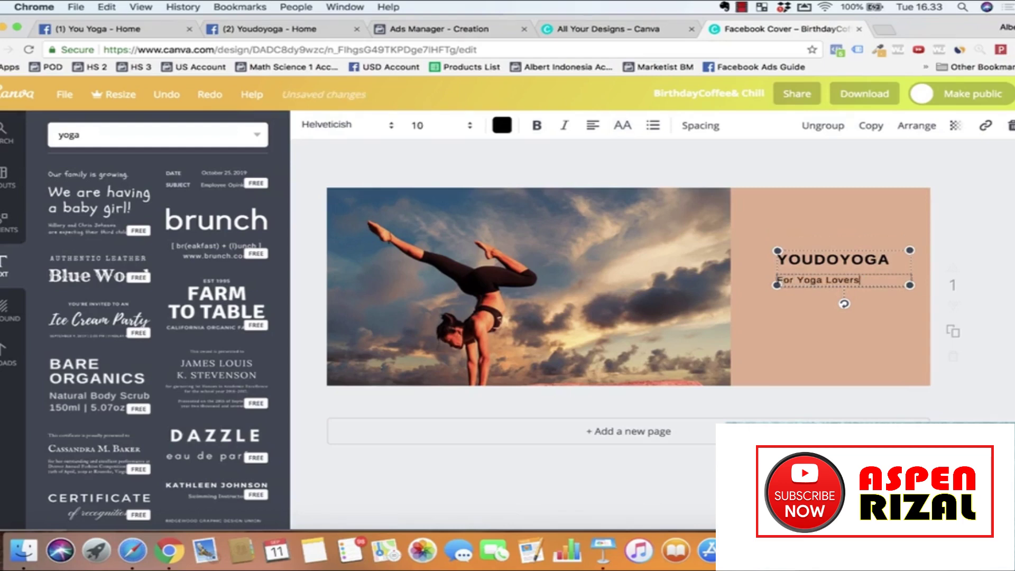
{"action": "left_click", "coordinate": [883, 332]}
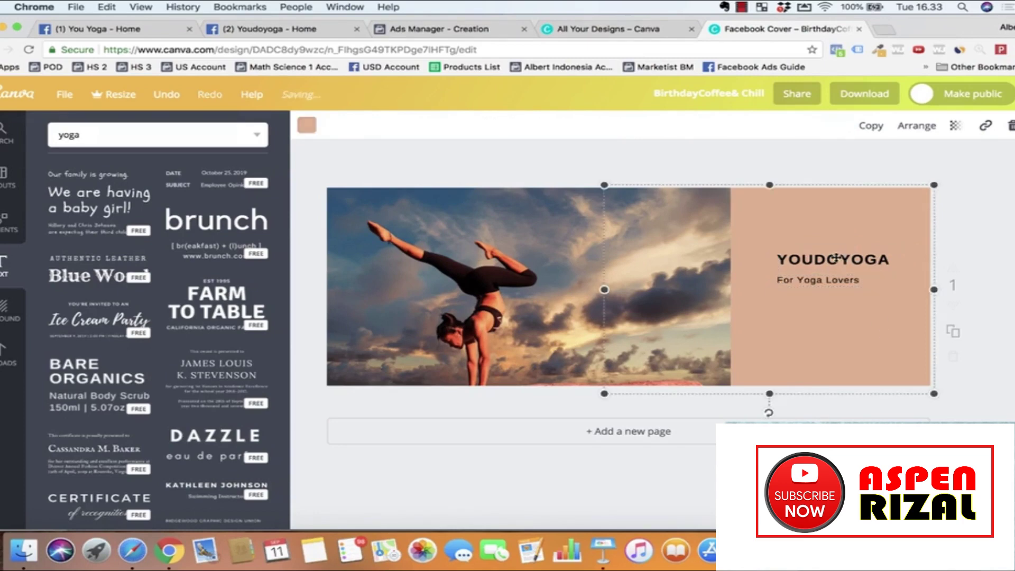
Step: Enlarge the YOUDOYOGA text group and nudge it right and down on the panel
{"action": "left_click", "coordinate": [834, 258]}
{"action": "mouse_move", "coordinate": [757, 230]}
{"action": "left_mouse_down"}
{"action": "mouse_move", "coordinate": [745, 221]}
{"action": "mouse_move", "coordinate": [758, 222]}
{"action": "left_mouse_up"}
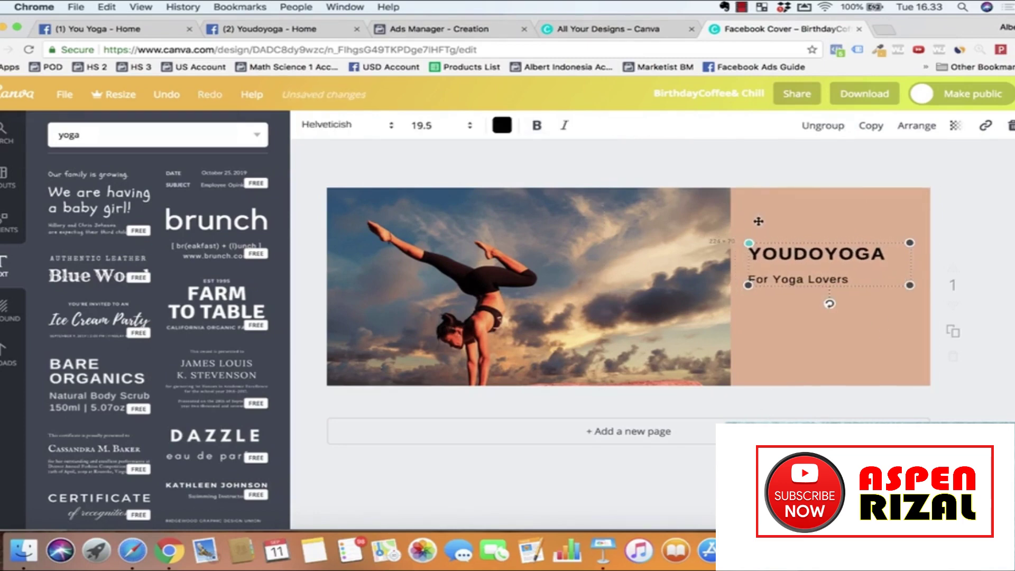
{"action": "left_click", "coordinate": [787, 344]}
{"action": "left_click_drag", "start_coordinate": [790, 253], "coordinate": [803, 267]}
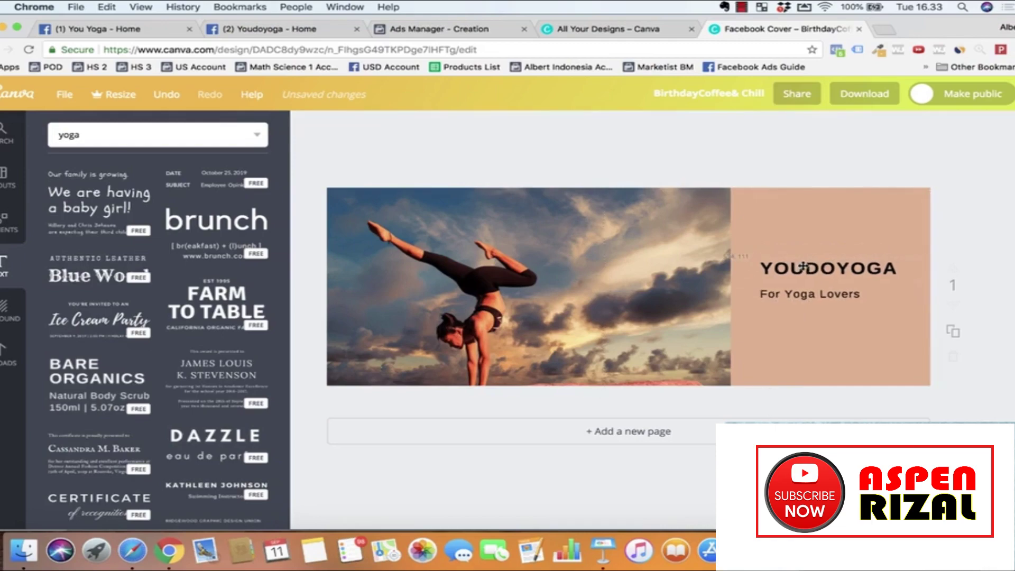
Step: Download the Canva yoga cover as a PNG file, BirthdayCoffee& Chill.png
{"action": "left_click", "coordinate": [852, 100]}
{"action": "left_click", "coordinate": [828, 158]}
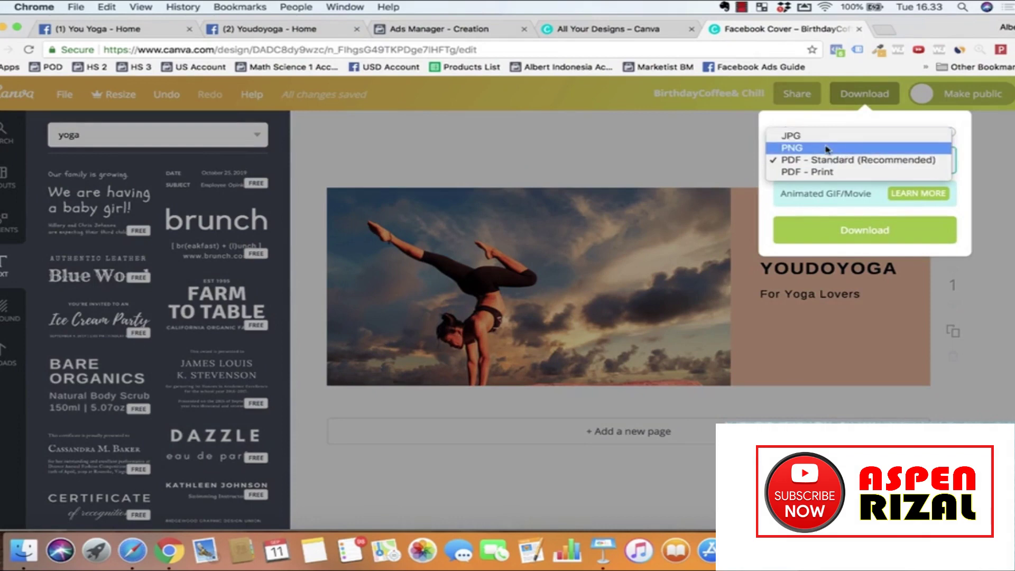
{"action": "left_click", "coordinate": [828, 149]}
{"action": "left_click", "coordinate": [867, 237]}
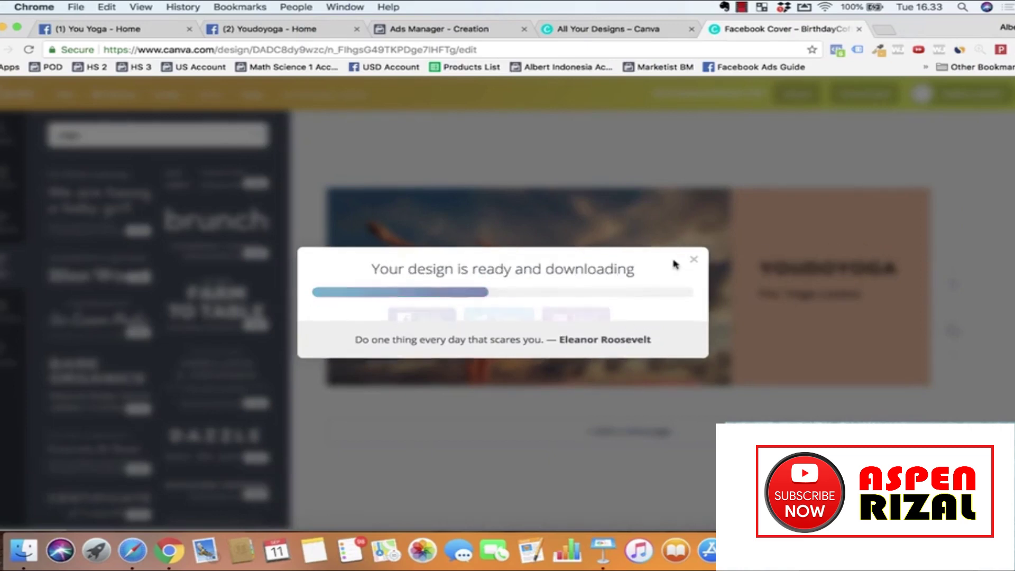
{"action": "left_click", "coordinate": [693, 238]}
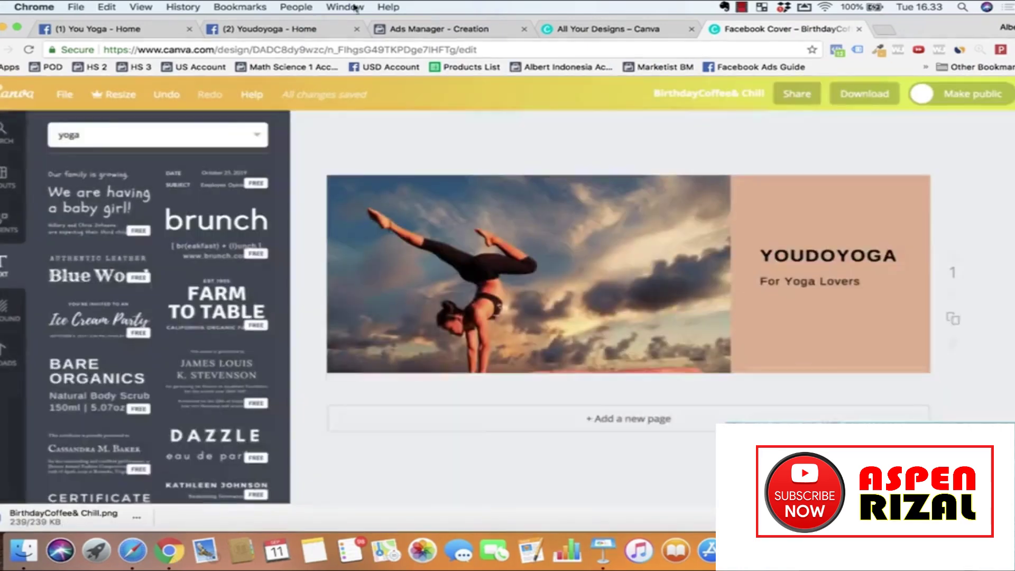
Step: Upload Desktop/YouDoYoga/youdoyoga facebook cover.png as the You Yoga page cover and save it
{"action": "left_click", "coordinate": [106, 29]}
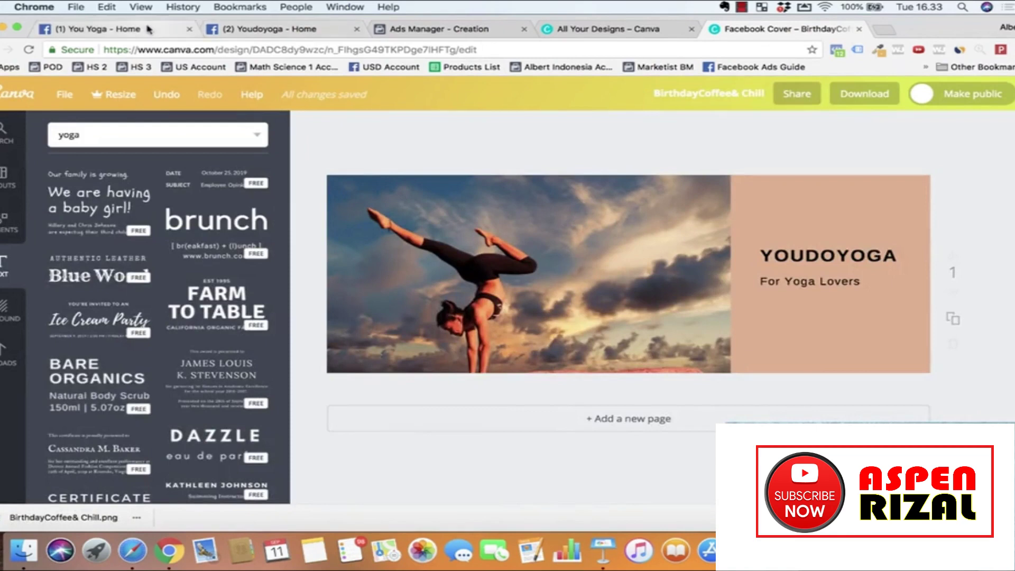
{"action": "left_click", "coordinate": [328, 151]}
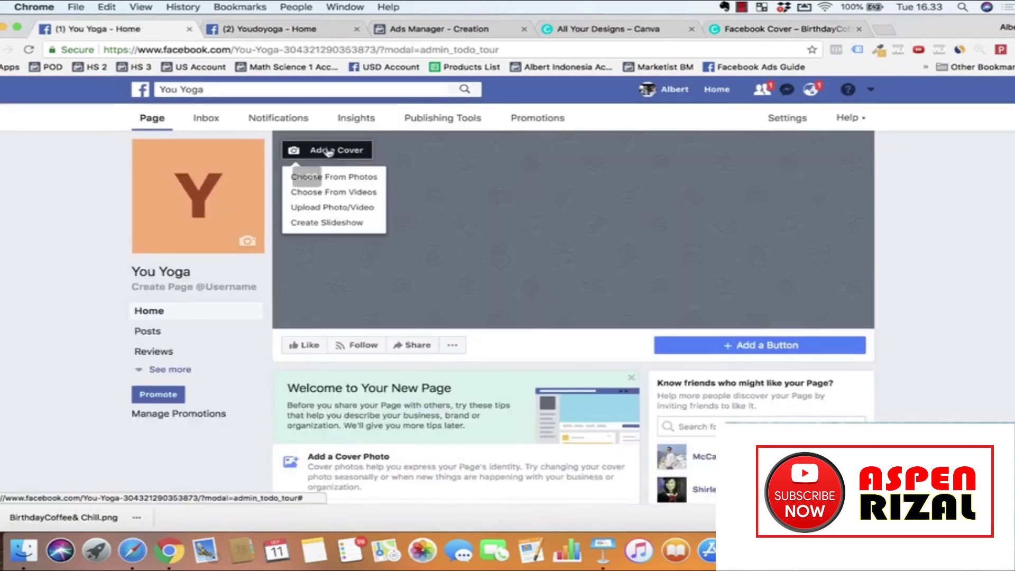
{"action": "left_click", "coordinate": [328, 208]}
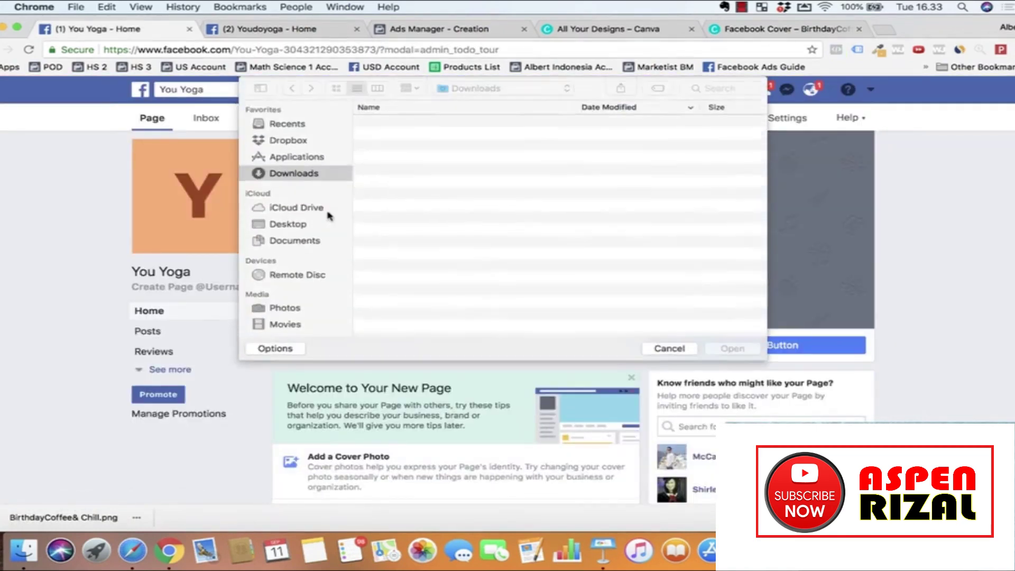
{"action": "left_click", "coordinate": [285, 223]}
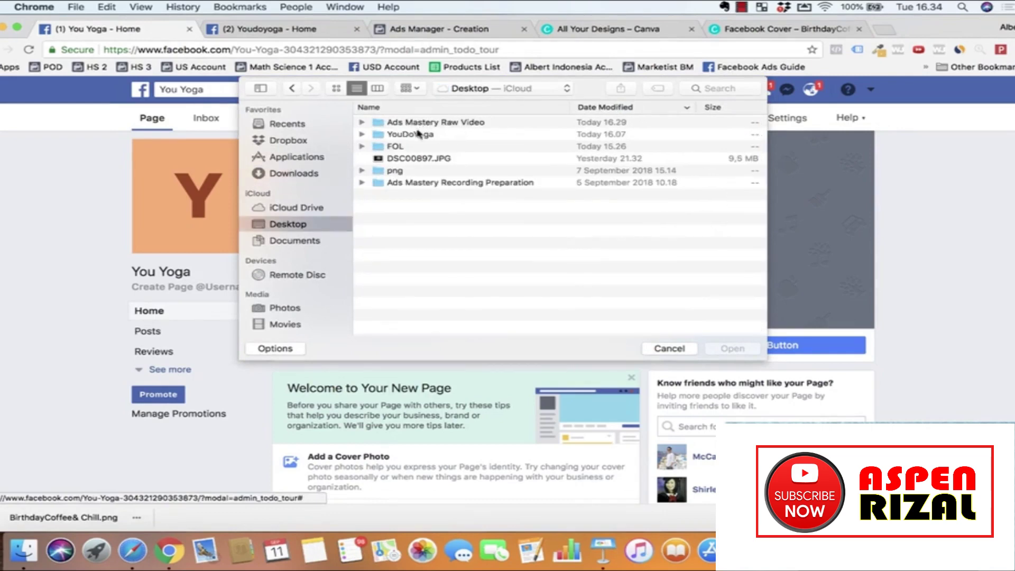
{"action": "left_click", "coordinate": [446, 124]}
{"action": "double_click", "coordinate": [413, 135]}
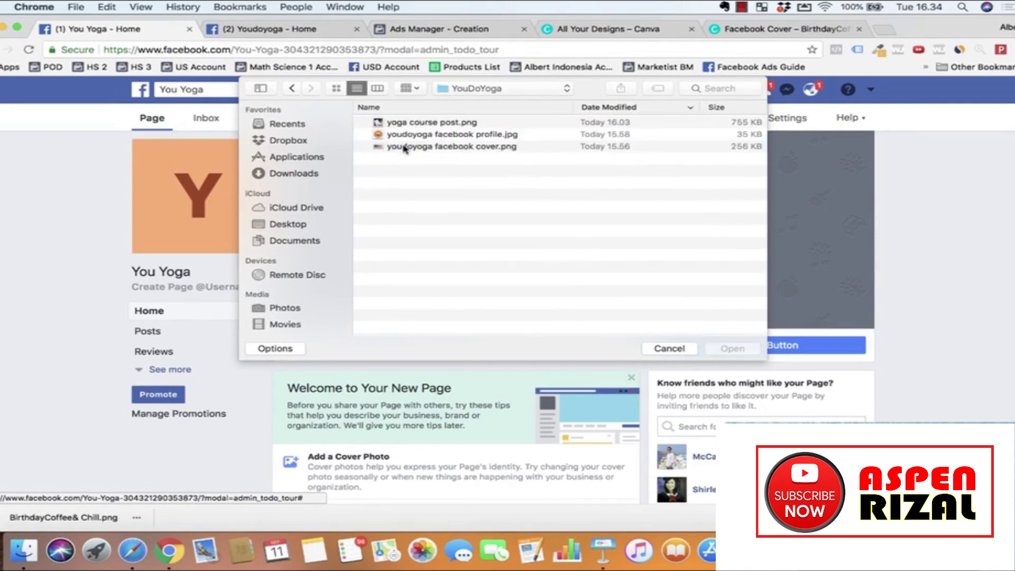
{"action": "left_click", "coordinate": [404, 148]}
{"action": "double_click", "coordinate": [427, 147]}
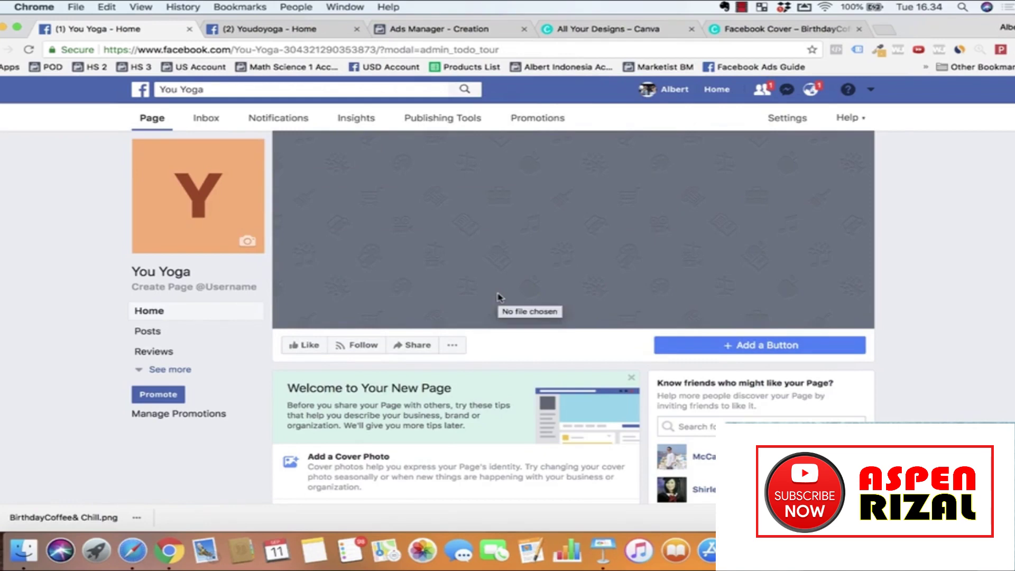
{"action": "left_click", "coordinate": [802, 314]}
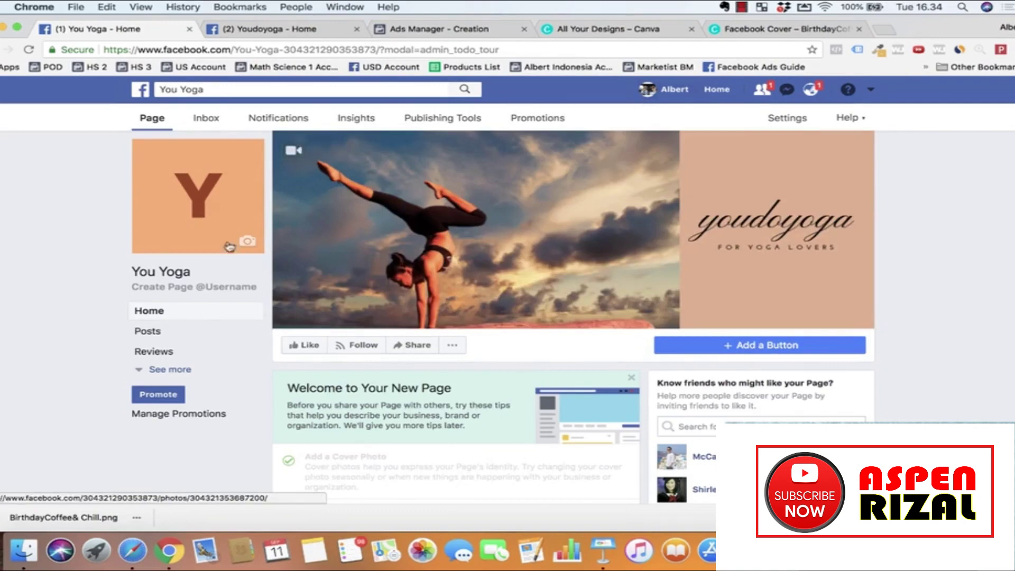
{"action": "left_click", "coordinate": [626, 29]}
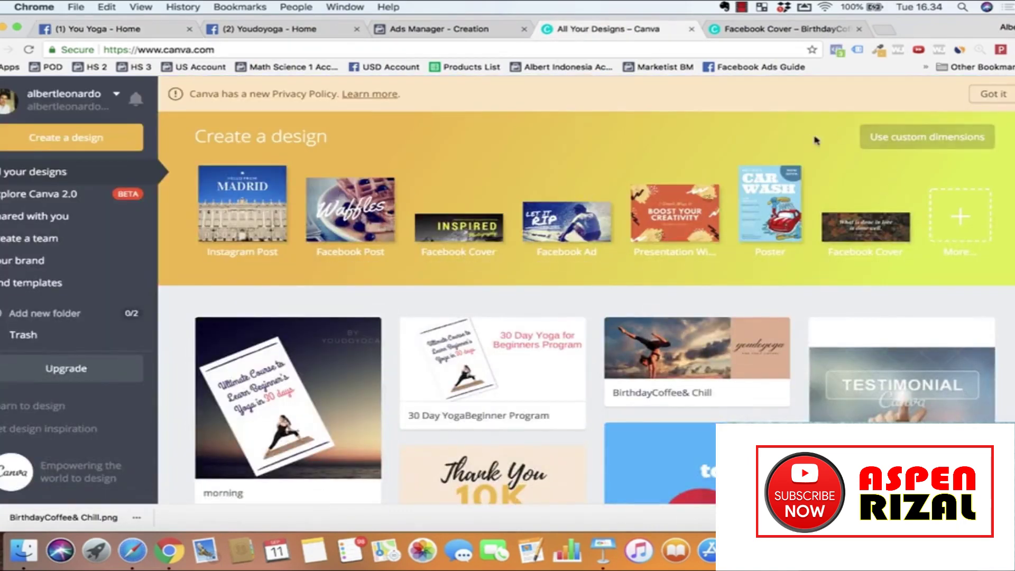
Step: Create a new custom-size Canva design of 1000 × 1000 px
{"action": "left_click", "coordinate": [933, 137]}
{"action": "left_click", "coordinate": [960, 138]}
{"action": "left_click", "coordinate": [593, 188]}
{"action": "left_click", "coordinate": [933, 139]}
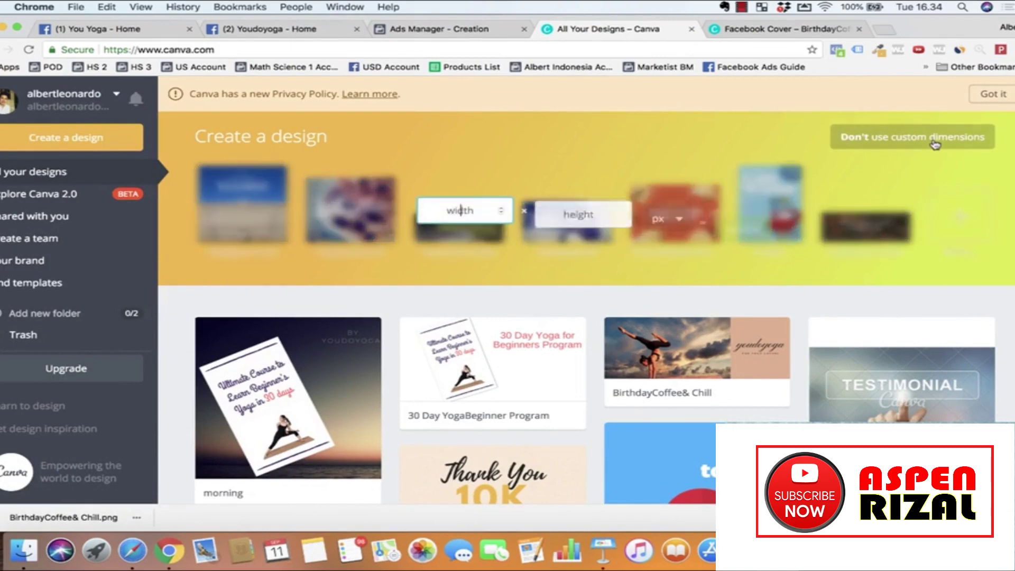
{"action": "type", "text": "000"}
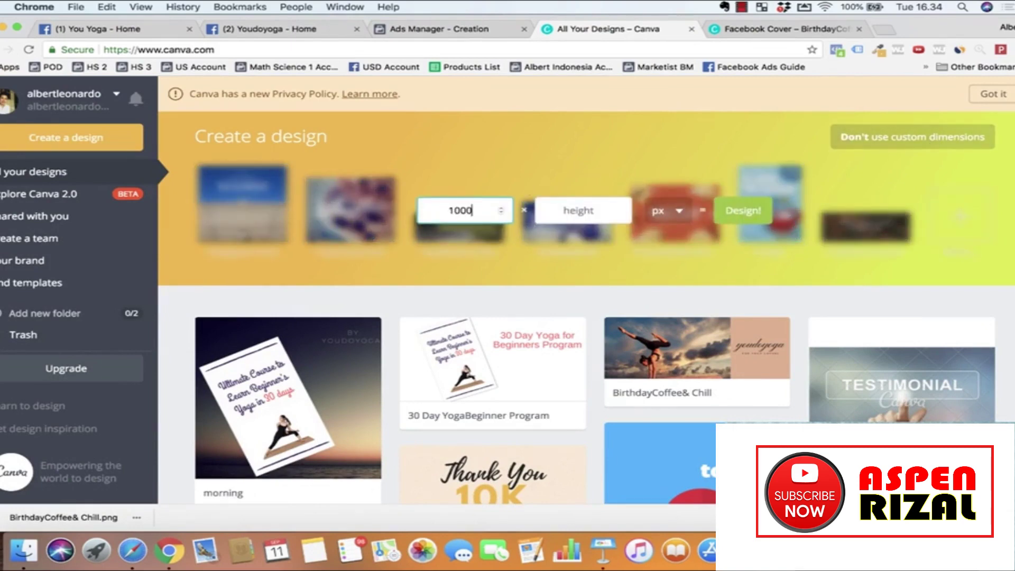
{"action": "left_click", "coordinate": [580, 209]}
{"action": "type", "text": "1000"}
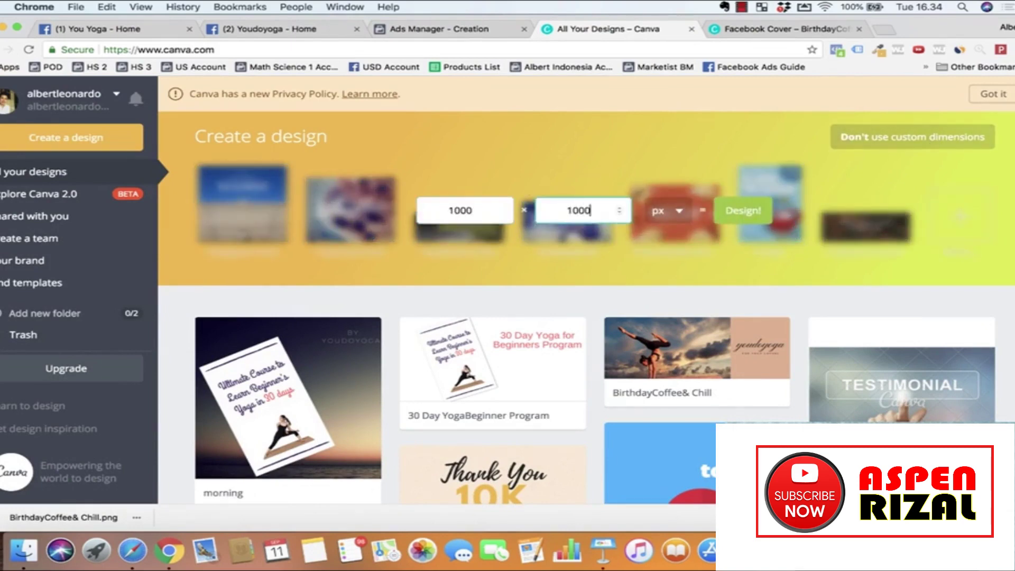
{"action": "left_click", "coordinate": [764, 217]}
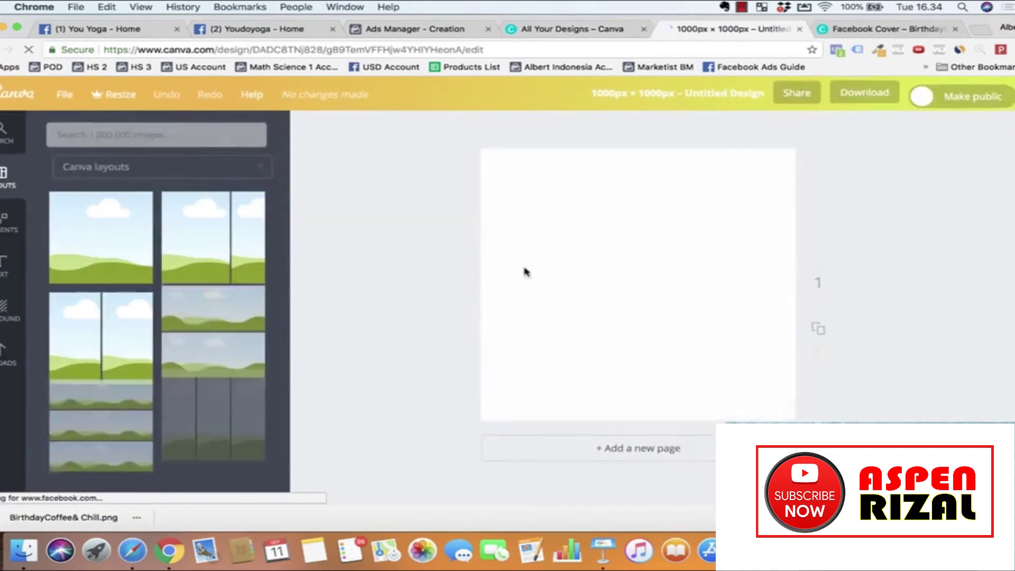
Step: Search Canva's image library for 'yoga' and browse the results
{"action": "left_click", "coordinate": [116, 136]}
{"action": "type", "text": "yoga"}
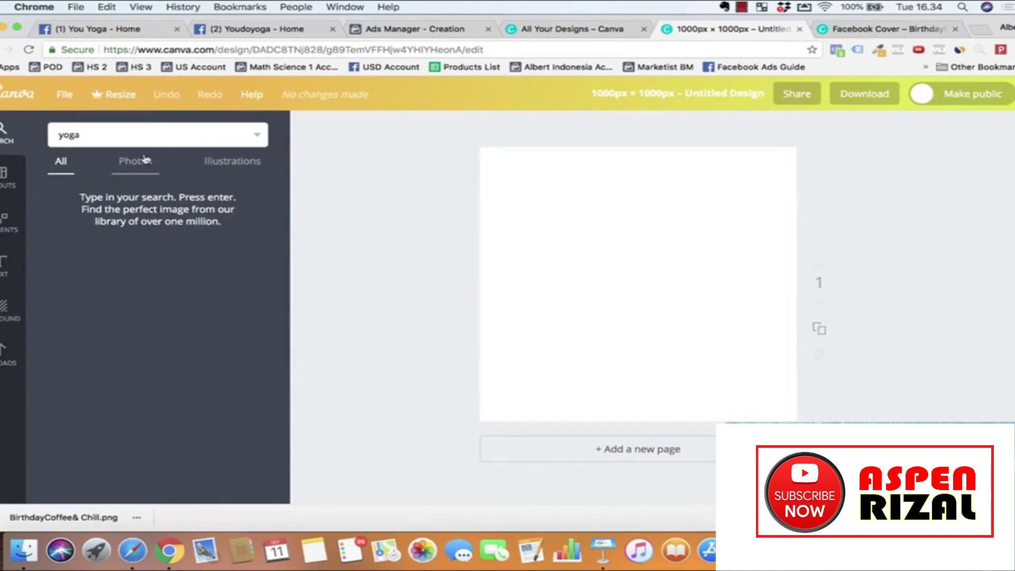
{"action": "key", "text": "Return"}
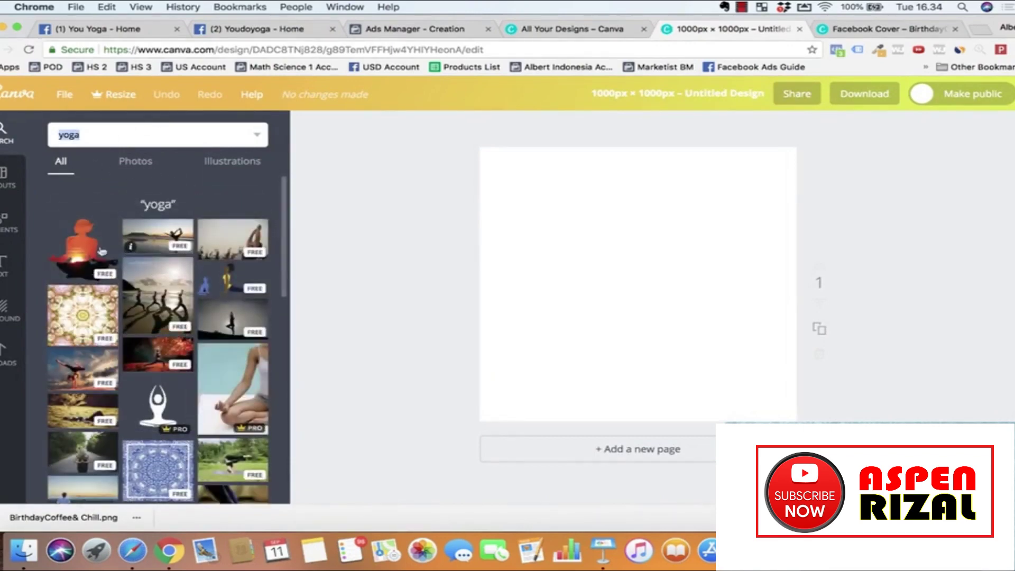
{"action": "scroll", "coordinate": [153, 296], "scroll_direction": "down", "scroll_amount": 3}
{"action": "scroll", "coordinate": [199, 398], "scroll_direction": "down", "scroll_amount": 3}
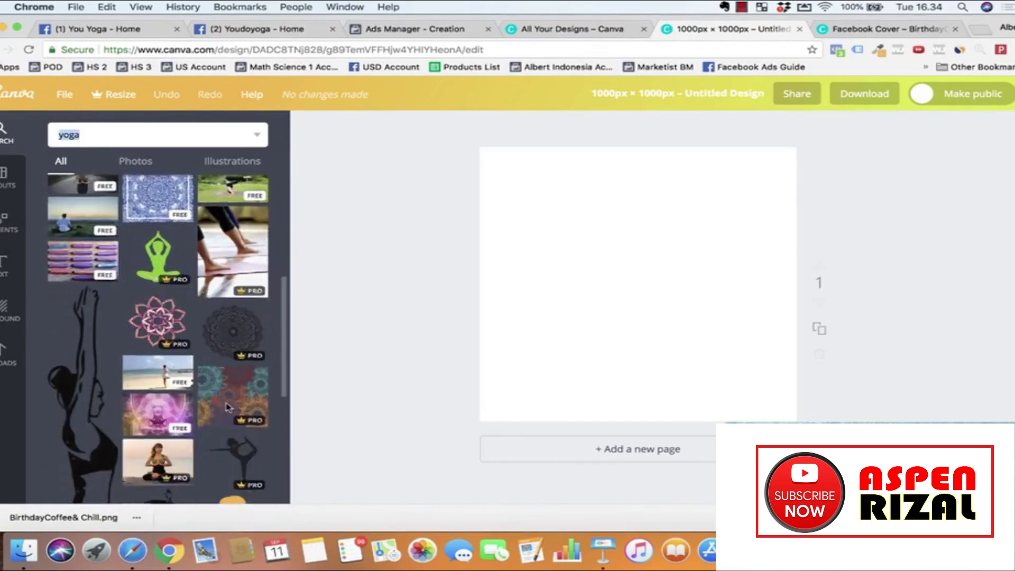
{"action": "scroll", "coordinate": [200, 398], "scroll_direction": "down", "scroll_amount": 2}
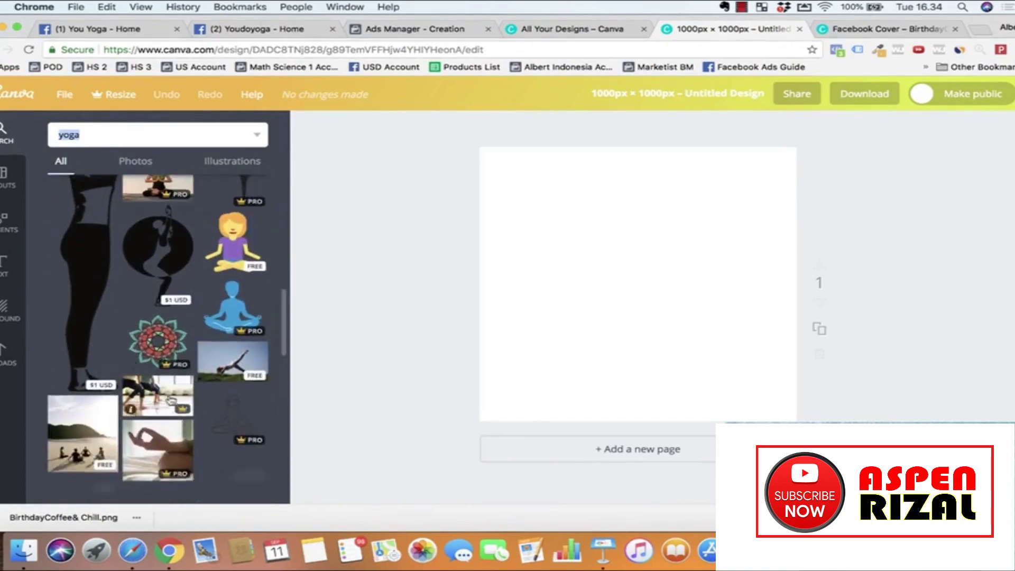
{"action": "scroll", "coordinate": [200, 370], "scroll_direction": "up", "scroll_amount": 10}
{"action": "left_click", "coordinate": [576, 31]}
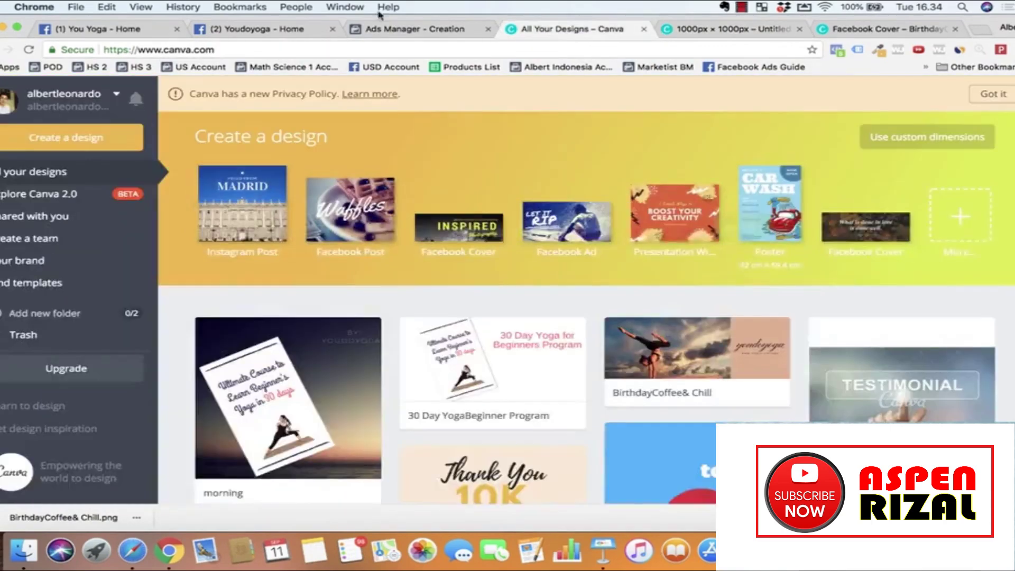
{"action": "left_click", "coordinate": [254, 29]}
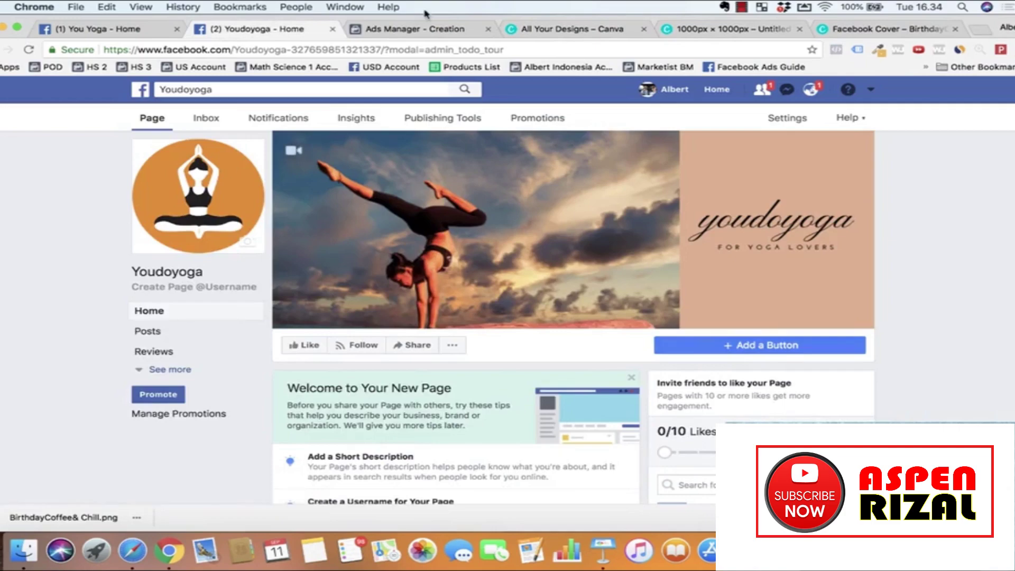
Step: Set youdoyoga facebook profile.jpg as the You Yoga page's profile picture and save it
{"action": "left_click", "coordinate": [168, 31]}
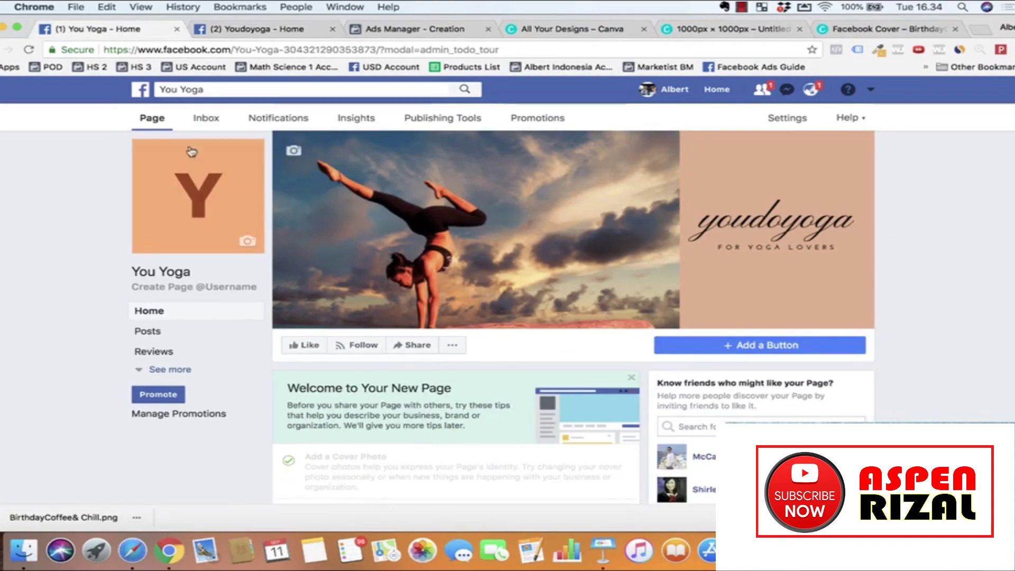
{"action": "left_click", "coordinate": [247, 242]}
{"action": "left_click", "coordinate": [185, 300]}
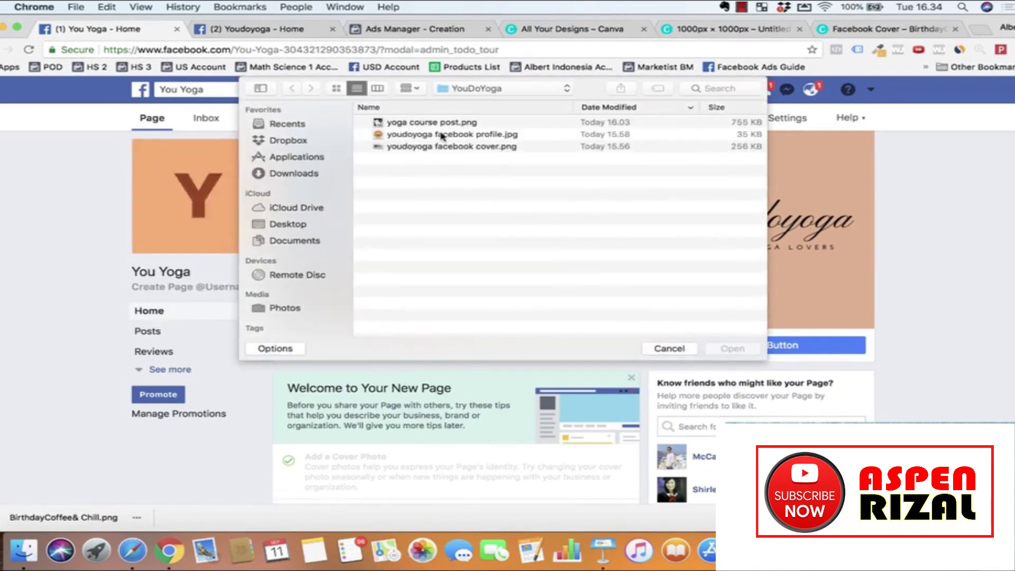
{"action": "left_click", "coordinate": [455, 135]}
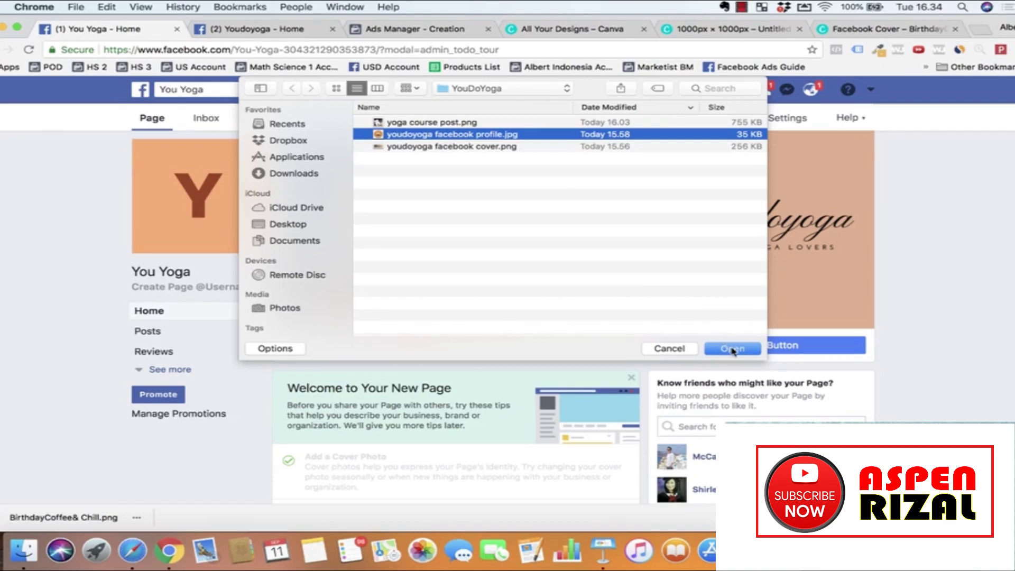
{"action": "left_click", "coordinate": [732, 349]}
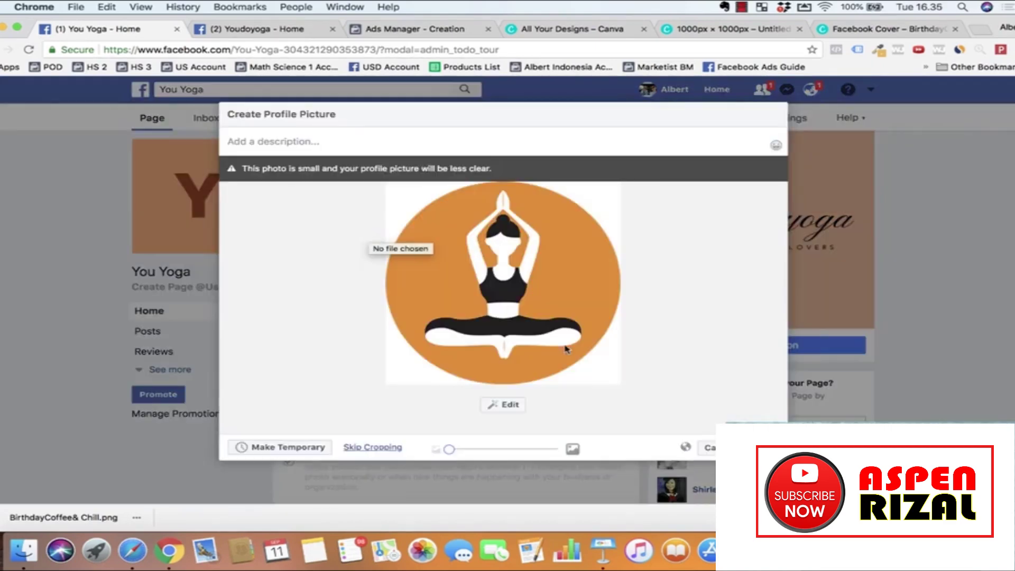
{"action": "left_click_drag", "start_coordinate": [453, 450], "coordinate": [428, 444]}
{"action": "left_click", "coordinate": [750, 448]}
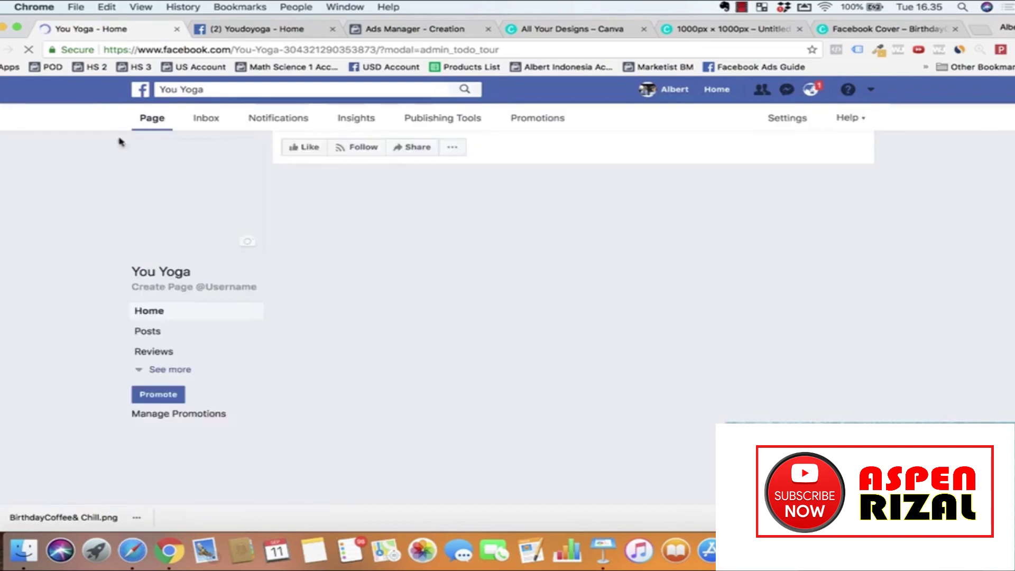
Step: Scroll down the page, dismissing the invite-friends tip, to see the profile-picture update post
{"action": "scroll", "coordinate": [400, 357], "scroll_direction": "down", "scroll_amount": 3}
{"action": "scroll", "coordinate": [400, 357], "scroll_direction": "down", "scroll_amount": 5}
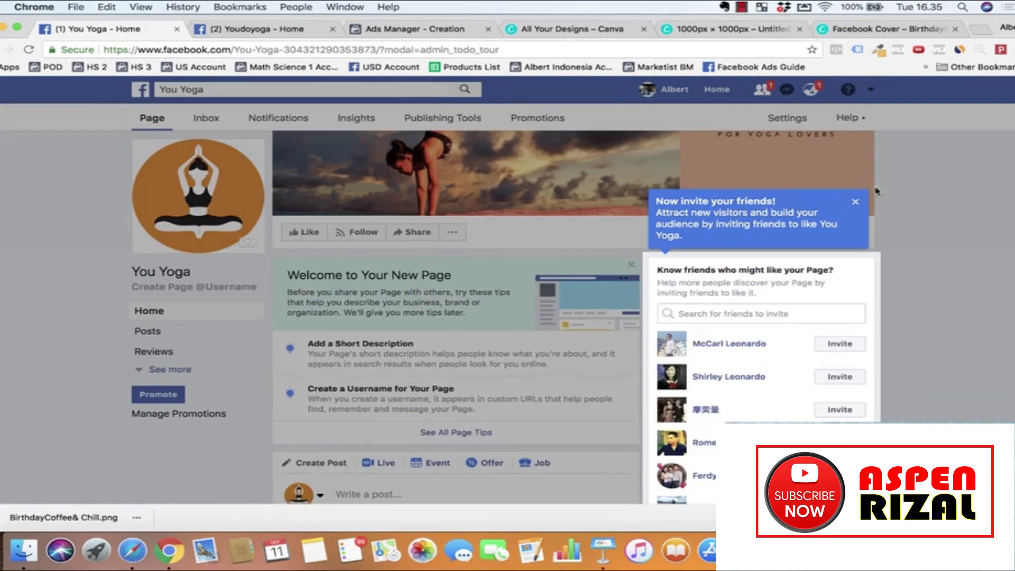
{"action": "left_click", "coordinate": [856, 201]}
{"action": "scroll", "coordinate": [407, 397], "scroll_direction": "down", "scroll_amount": 3}
{"action": "scroll", "coordinate": [406, 397], "scroll_direction": "down", "scroll_amount": 3}
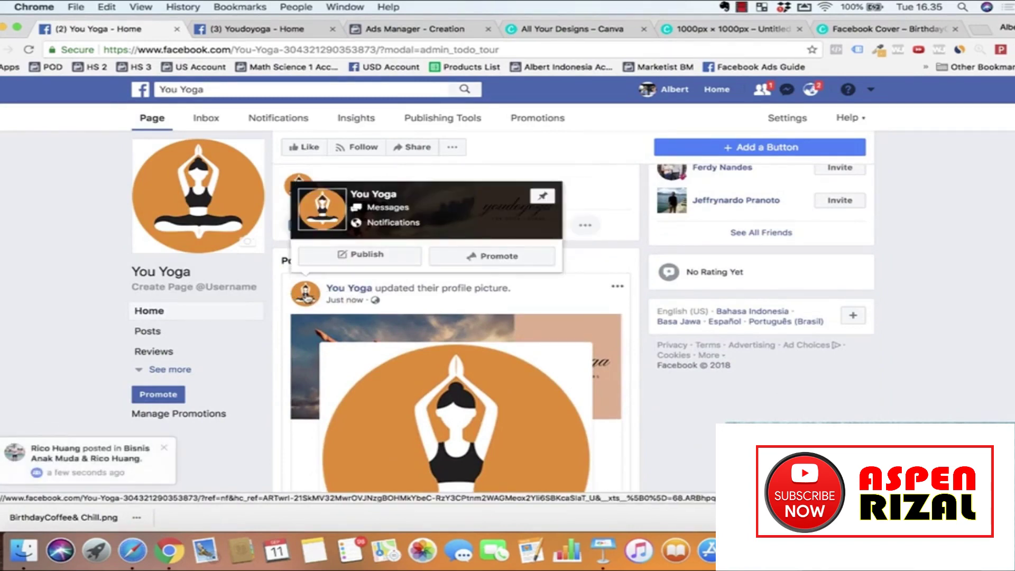
{"action": "scroll", "coordinate": [427, 407], "scroll_direction": "down", "scroll_amount": 3}
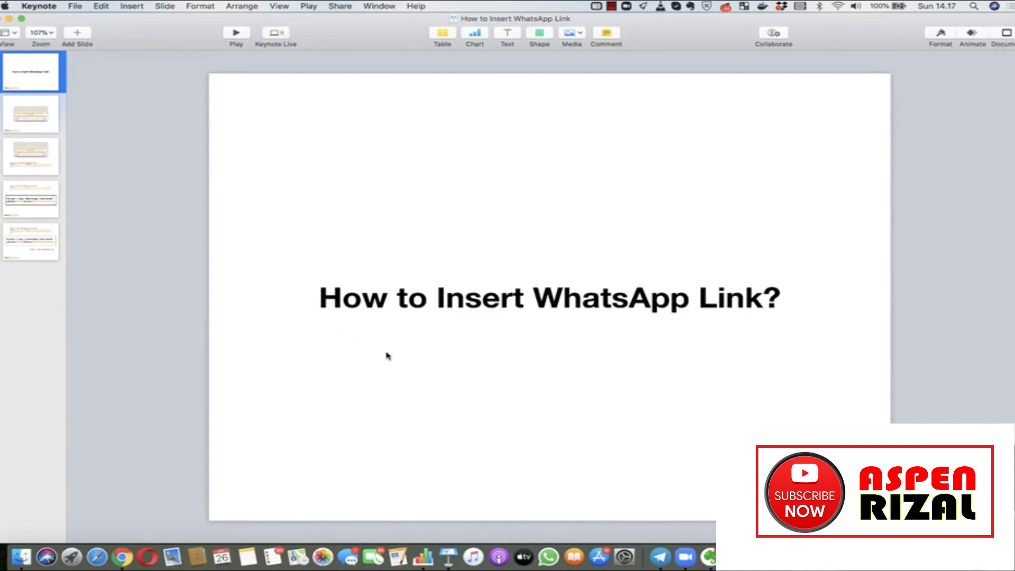
Step: Switch from Keynote to the Chrome window showing the Youdoyoga Facebook page
{"action": "key", "text": "ctrl+Up"}
{"action": "left_click", "coordinate": [351, 374]}
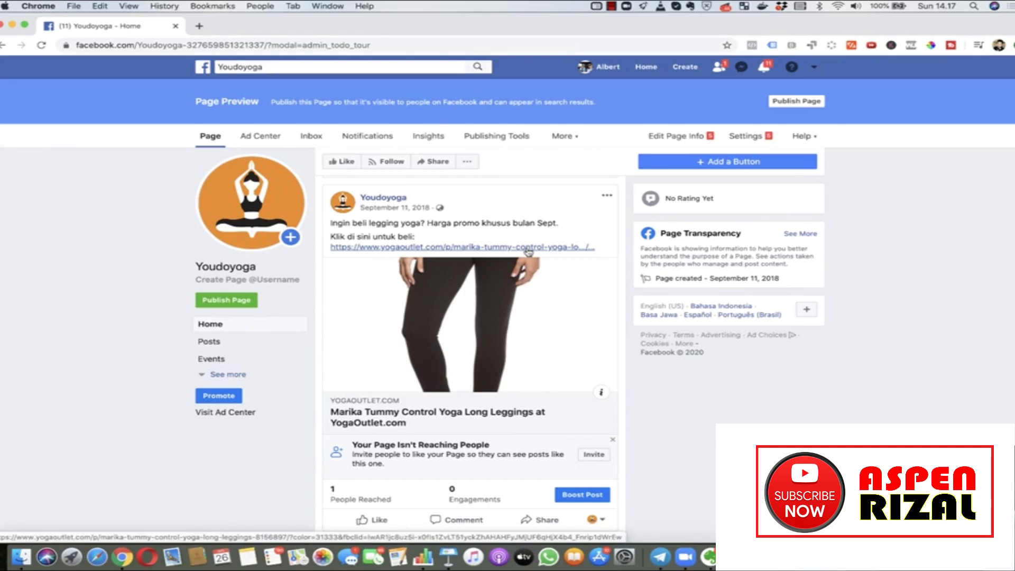
Step: Edit the leggings post and delete its shop link line
{"action": "left_click", "coordinate": [607, 196]}
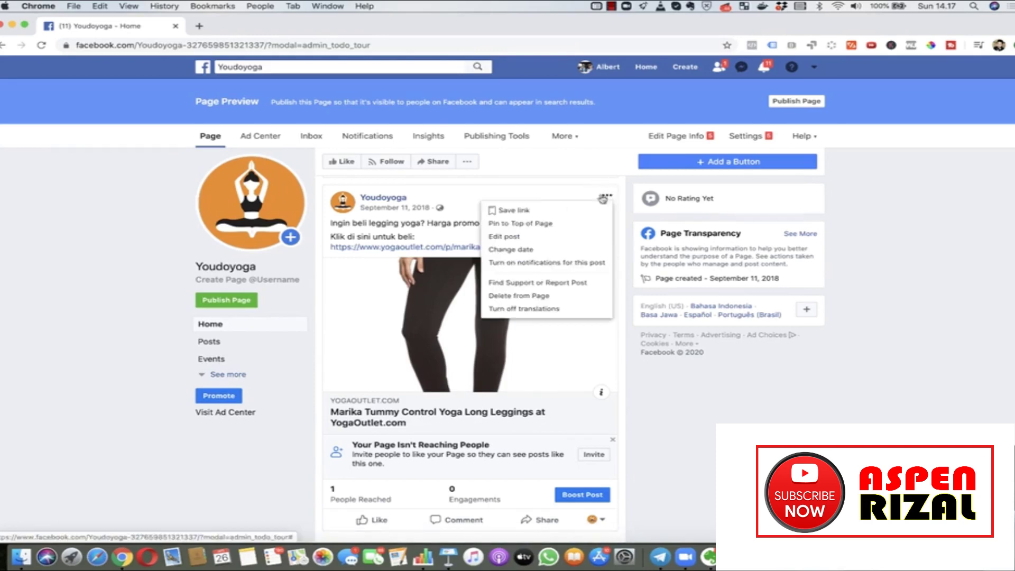
{"action": "left_click", "coordinate": [540, 236]}
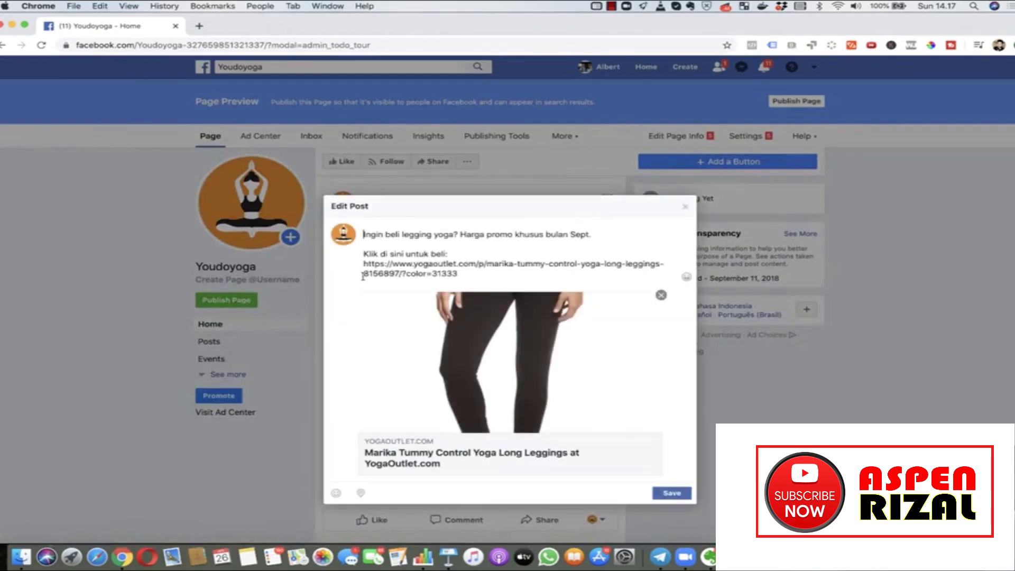
{"action": "left_click", "coordinate": [465, 272]}
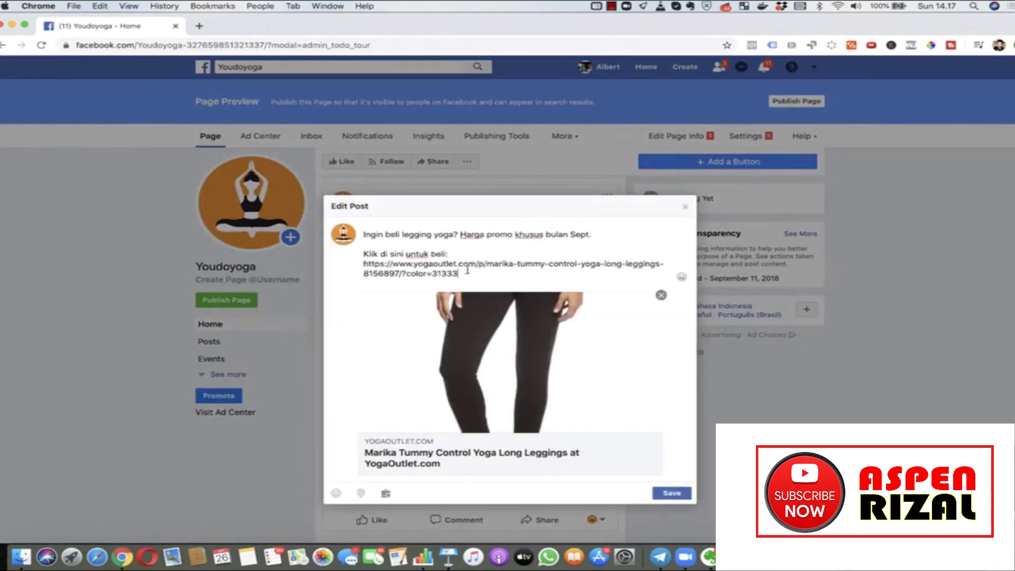
{"action": "left_click_drag", "start_coordinate": [479, 272], "coordinate": [355, 267]}
{"action": "key", "text": "Right"}
{"action": "key", "text": "BackSpace"}
{"action": "key", "text": "super+shift+Left"}
{"action": "key", "text": "shift+Up"}
{"action": "key", "text": "BackSpace"}
{"action": "key", "text": "BackSpace"}
{"action": "key", "text": "super+shift+Left"}
Step: Add 'Contact WA kami untuk info lebih lanjut:' with the WhatsApp number below, and save the post
{"action": "type", "text": "Contact"}
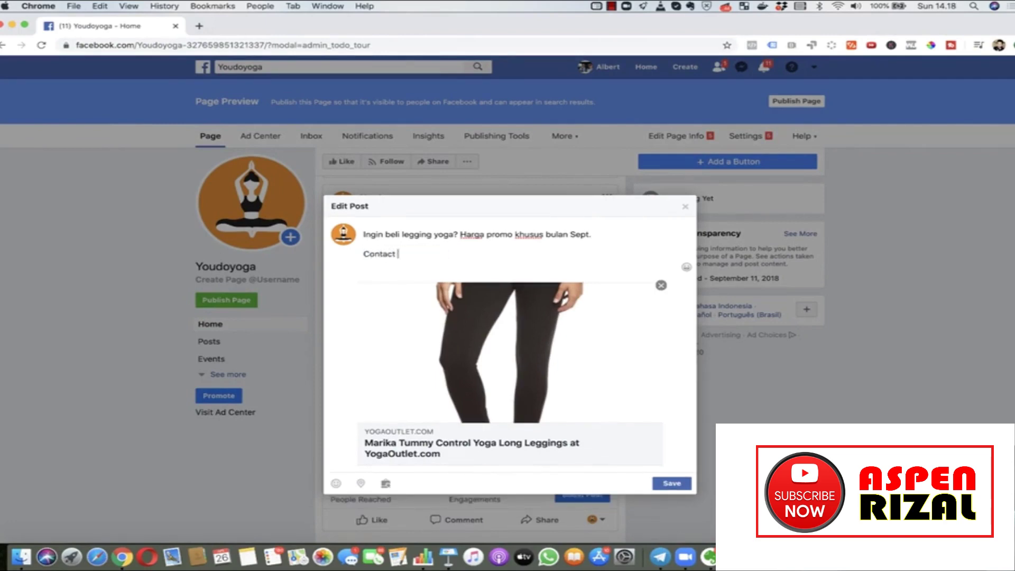
{"action": "type", "text": " WA kami untuk pem"}
{"action": "key", "text": "BackSpace"}
{"action": "key", "text": "BackSpace"}
{"action": "key", "text": "BackSpace"}
{"action": "key", "text": "BackSpace"}
{"action": "key", "text": "BackSpace"}
{"action": "key", "text": "BackSpace"}
{"action": "type", "text": "info lebih "}
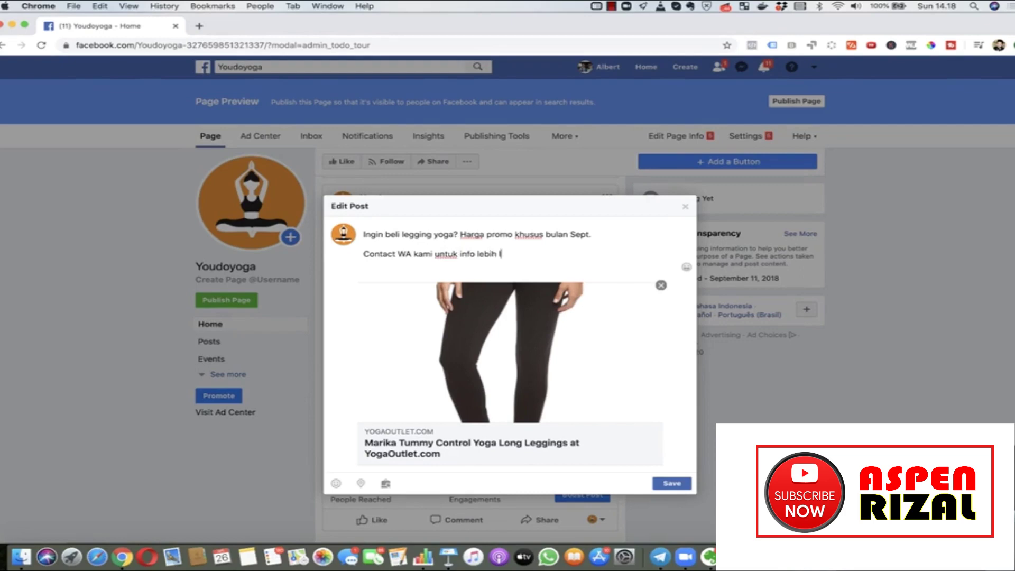
{"action": "type", "text": "lanjut:"}
{"action": "key", "text": "Return"}
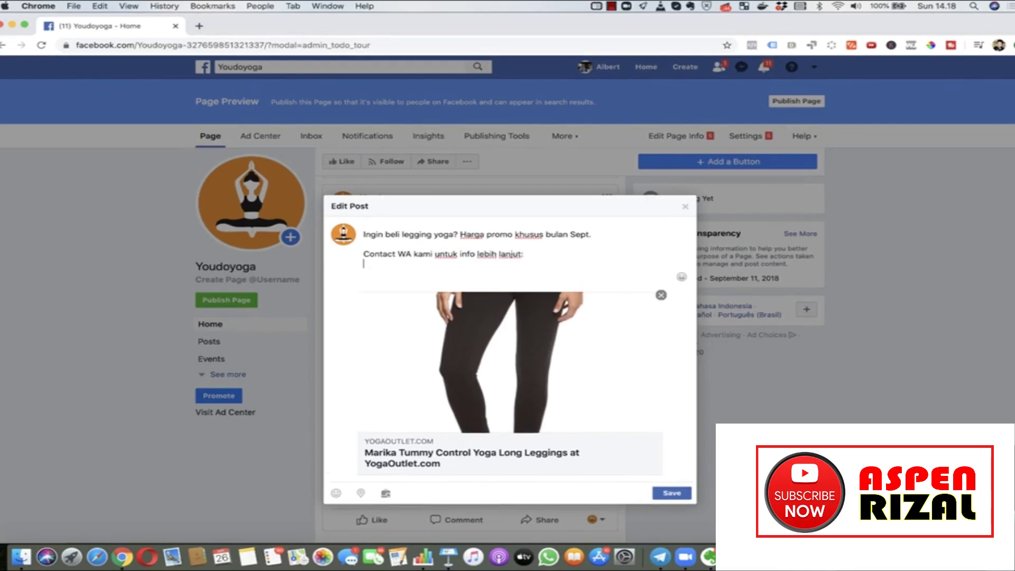
{"action": "left_click", "coordinate": [670, 494]}
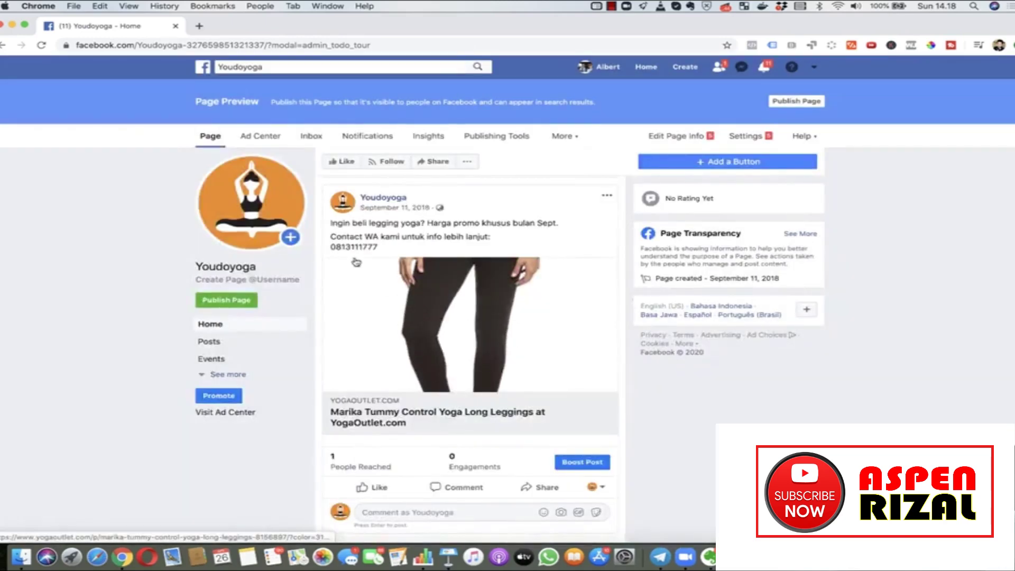
Step: Review the updated post, selecting and then deselecting the phone number
{"action": "scroll", "coordinate": [404, 333], "scroll_direction": "up", "scroll_amount": 1}
{"action": "scroll", "coordinate": [405, 333], "scroll_direction": "up", "scroll_amount": 1}
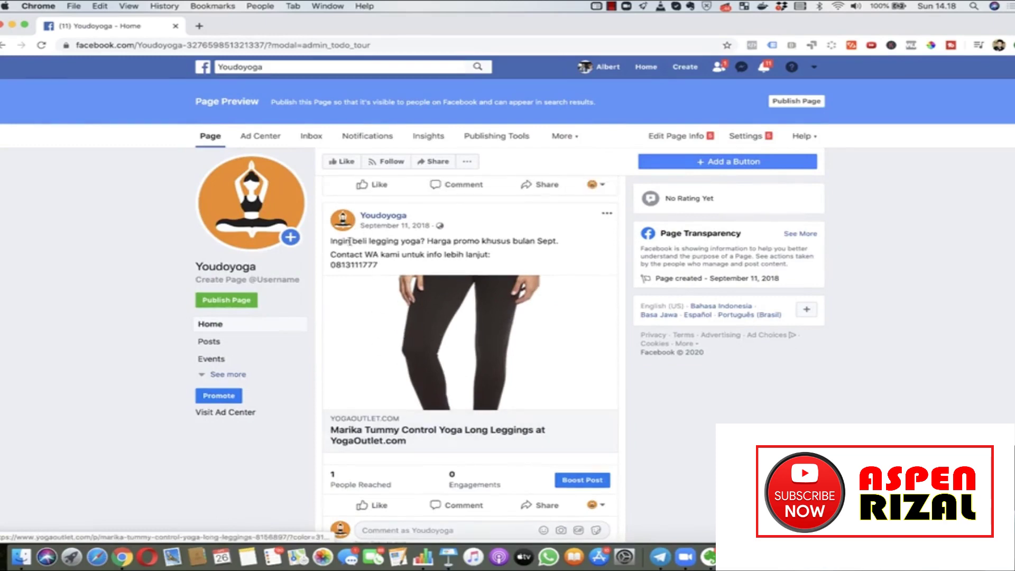
{"action": "left_click_drag", "start_coordinate": [379, 264], "coordinate": [330, 265]}
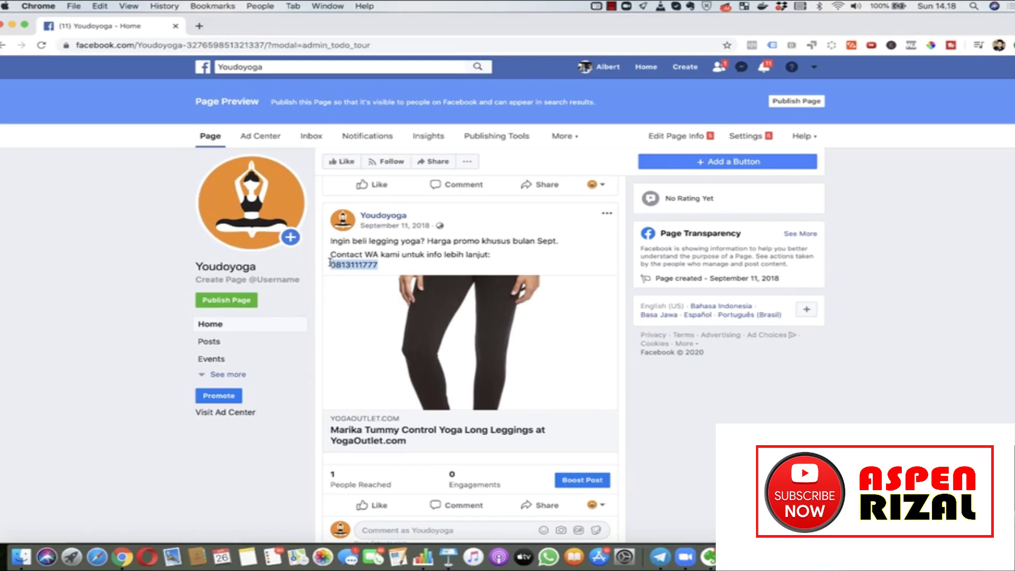
{"action": "left_click", "coordinate": [397, 270]}
{"action": "left_click", "coordinate": [449, 557]}
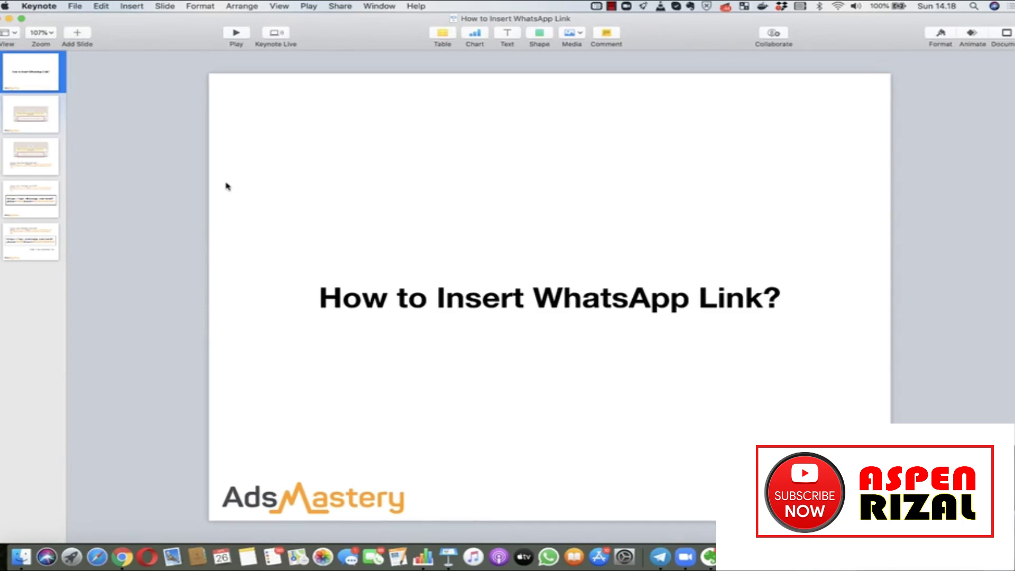
Step: Advance the WhatsApp link deck to slide 2, showing the WhatsApp chat screenshot
{"action": "key", "text": "Down"}
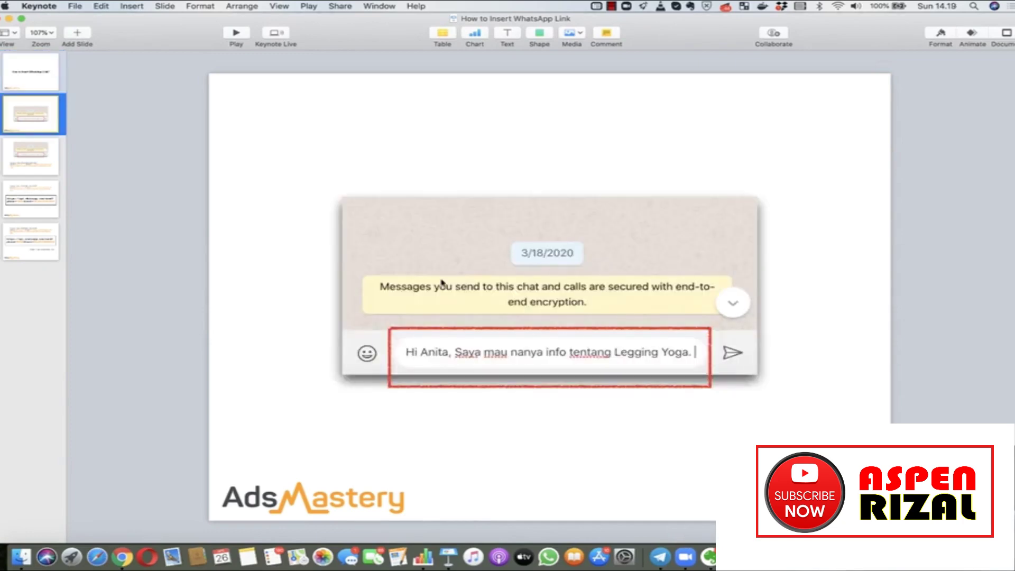